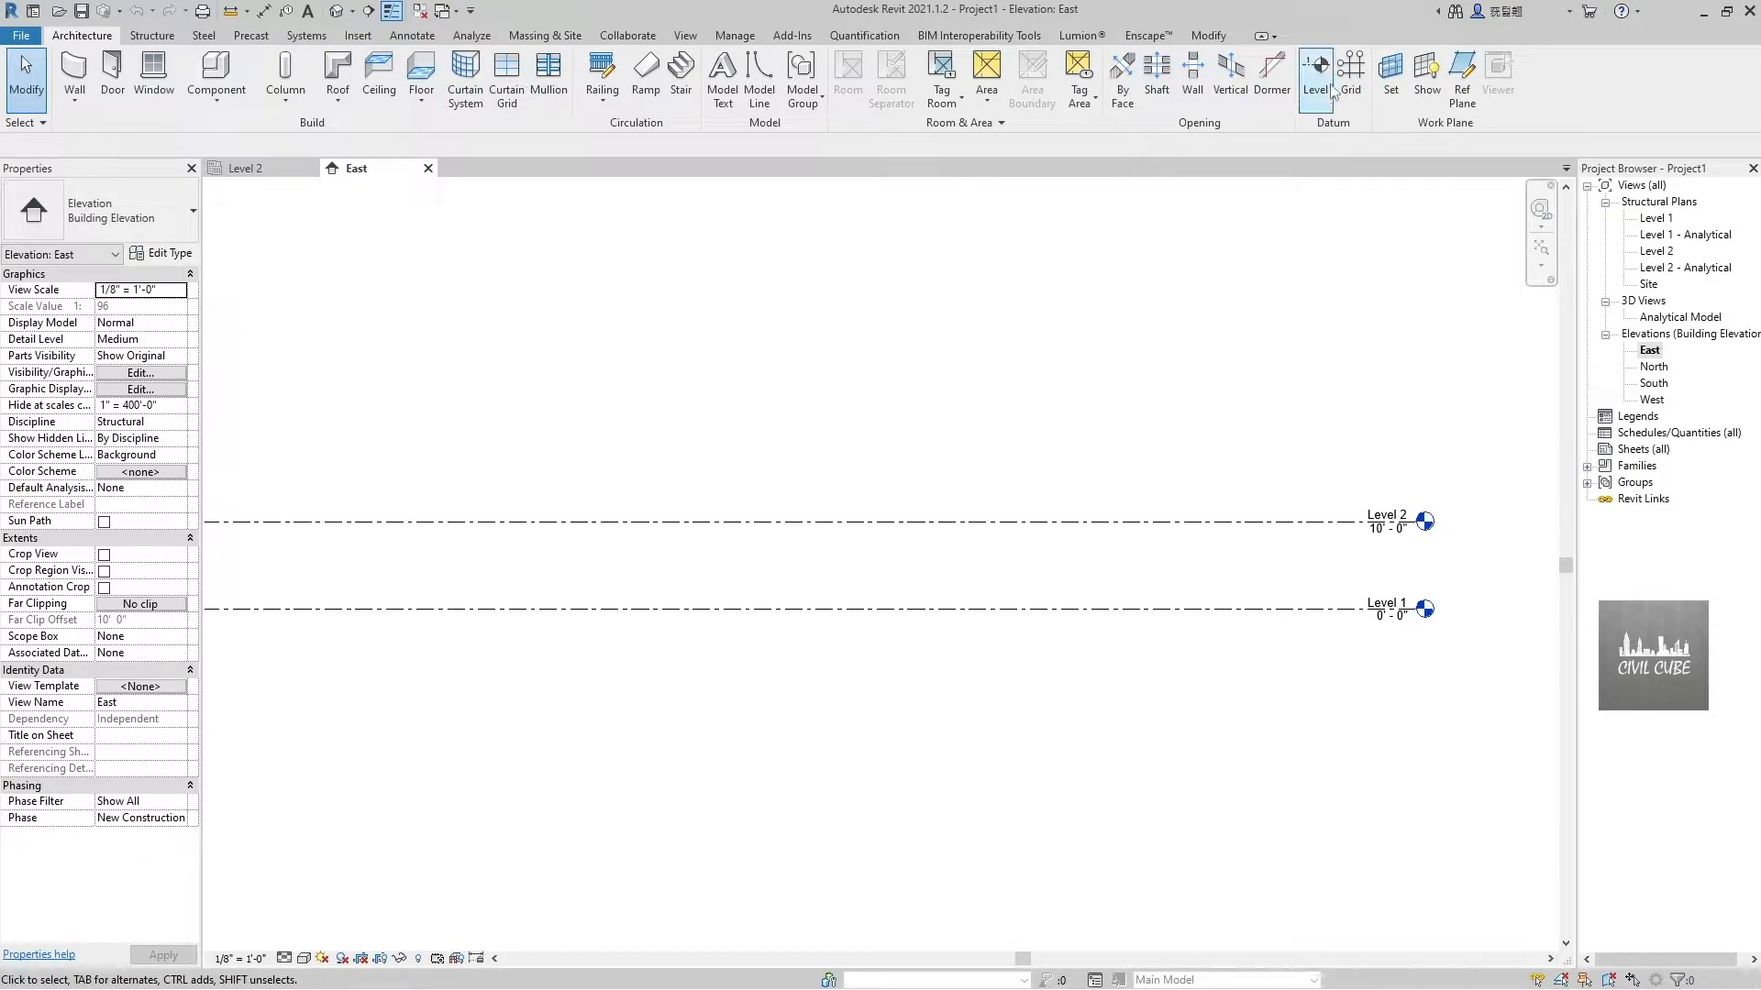
Add a level 6' 0" below Level 1 by picking the Level 1 line with an offset of -6' 0"
left_click(1315, 112)
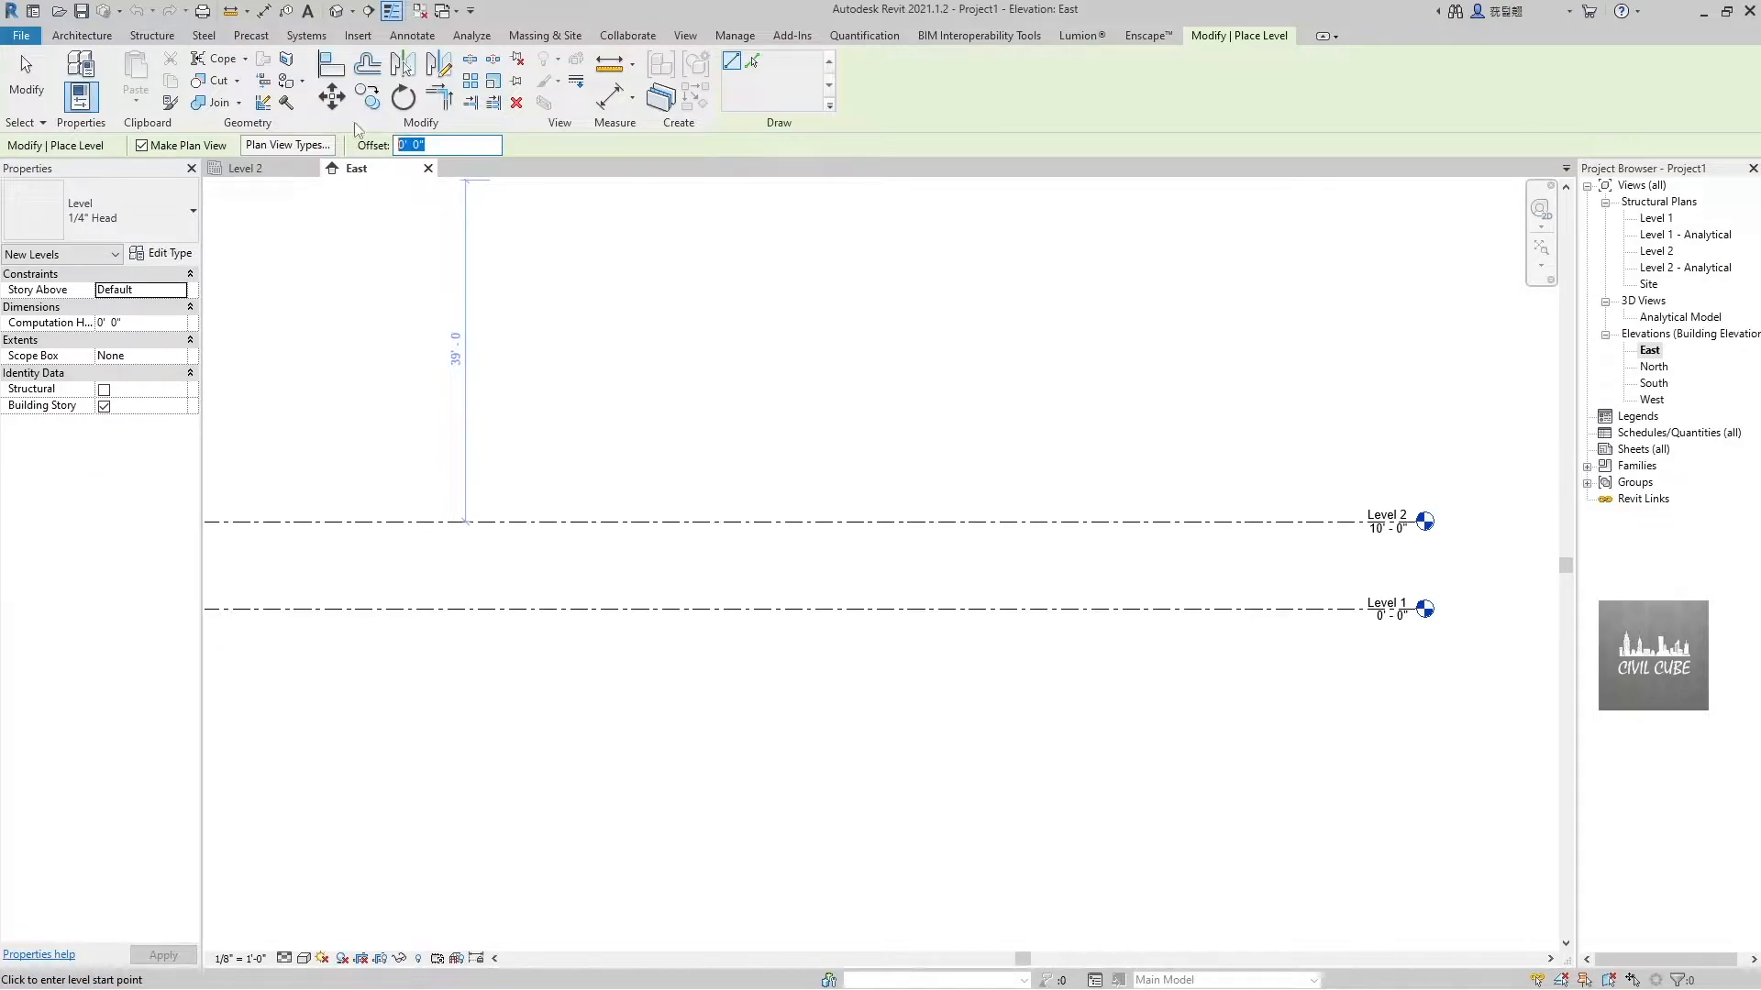
left_click(398, 145)
left_click(755, 65)
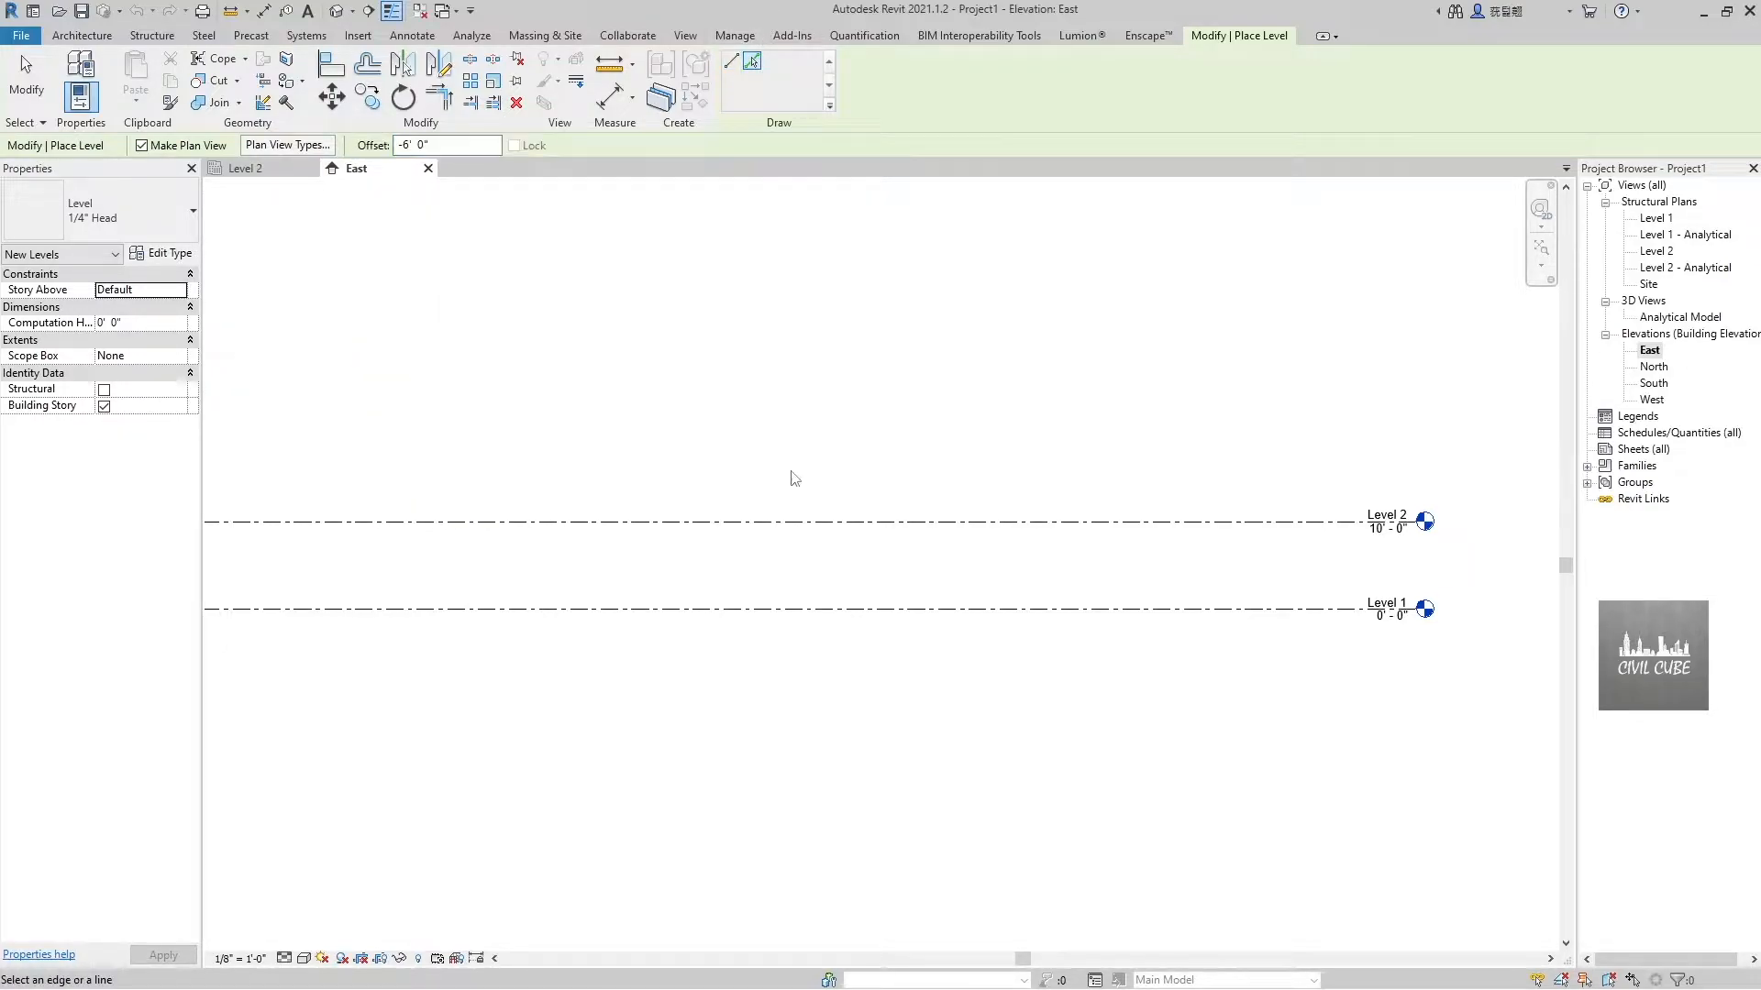
left_click(770, 610)
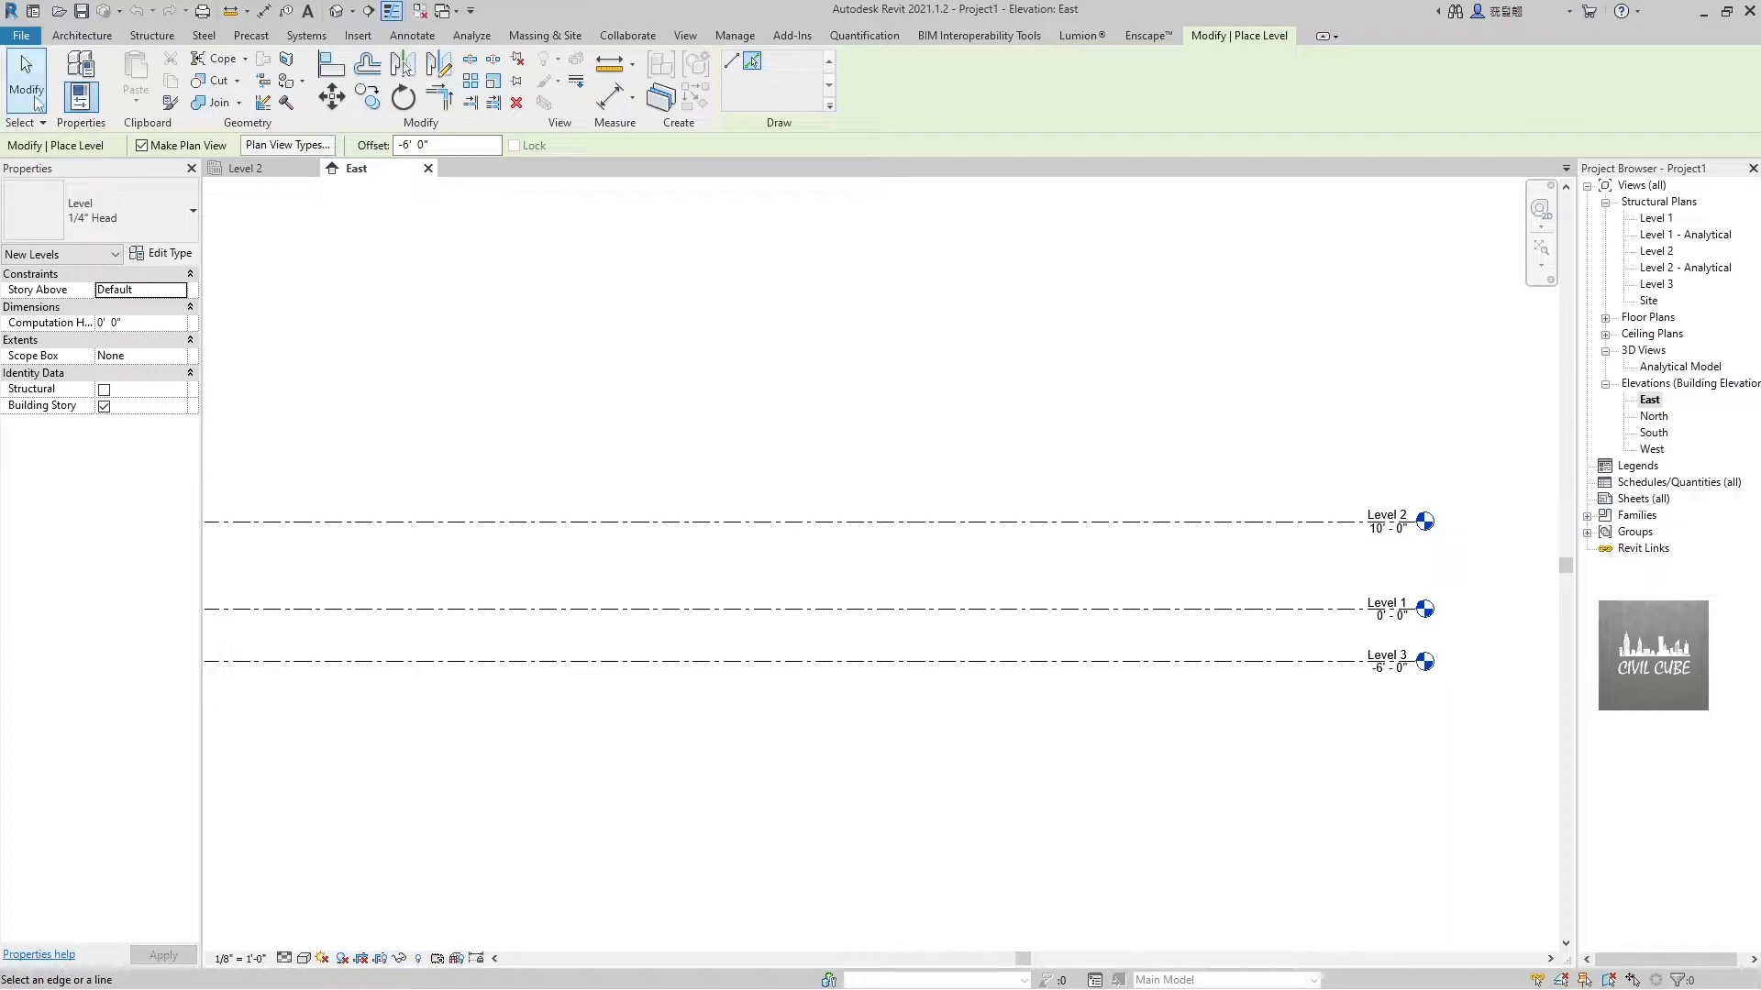
Rename the new lowest level as Foundation
left_click(25, 78)
left_click(1383, 656)
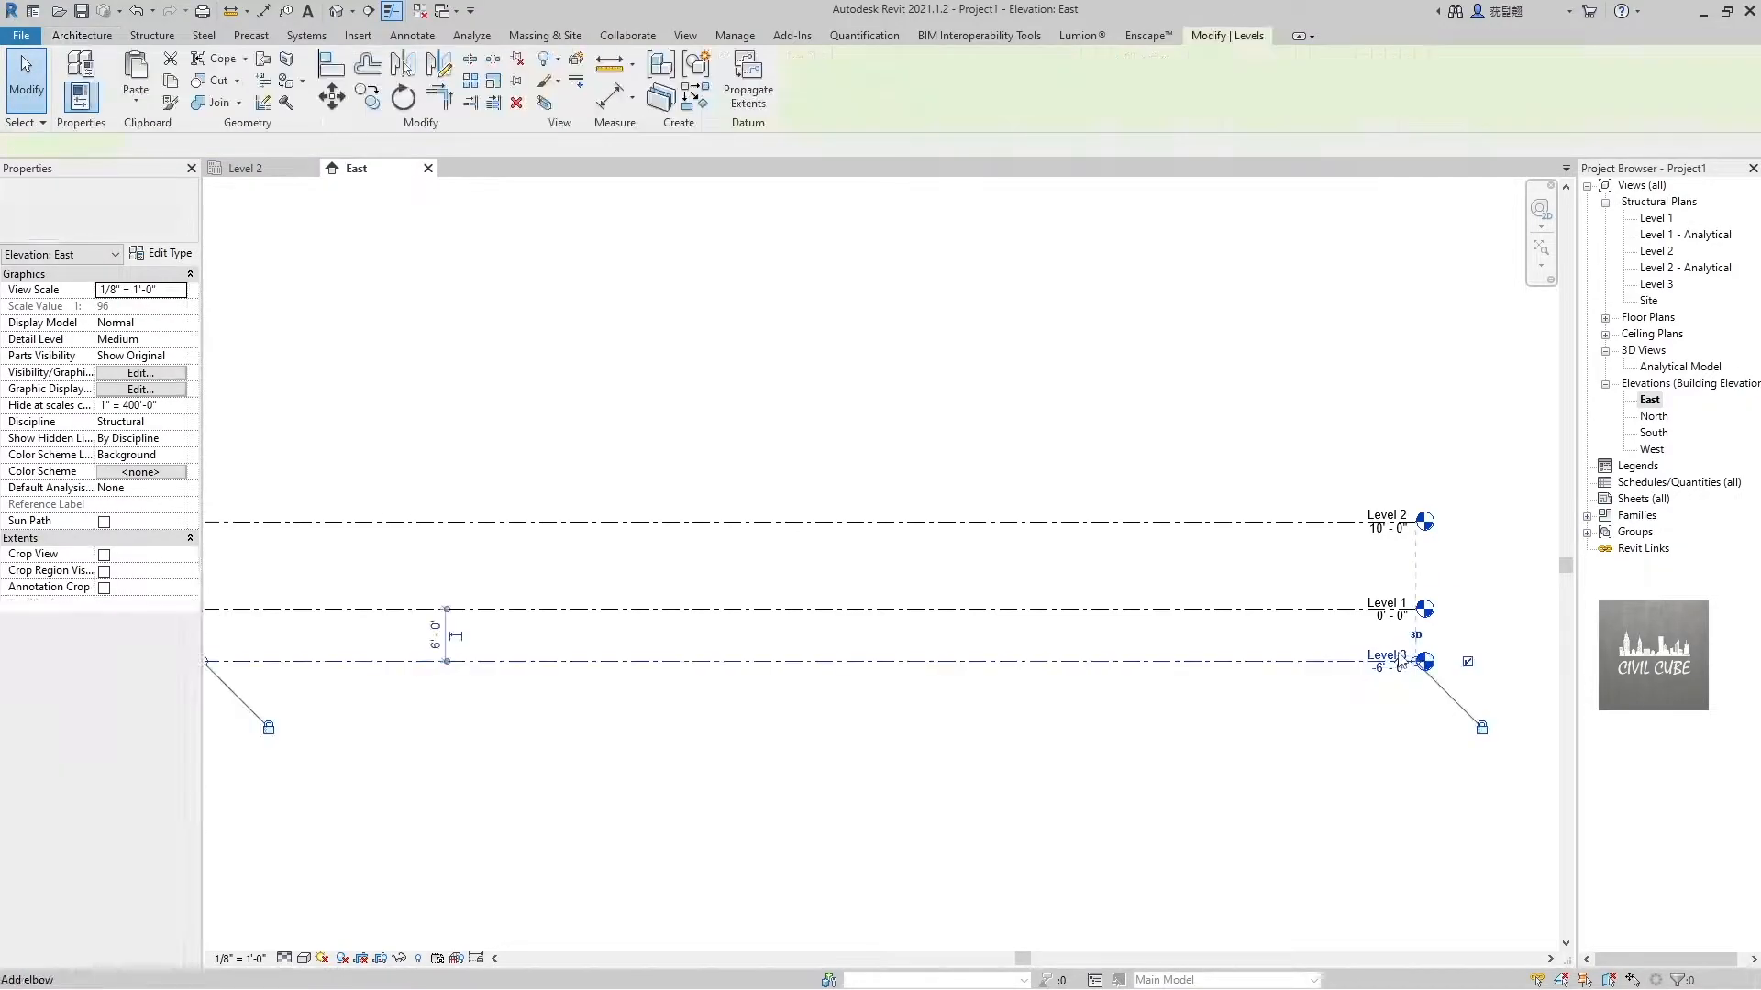
left_click(1385, 653)
type("Foundation")
key("Return")
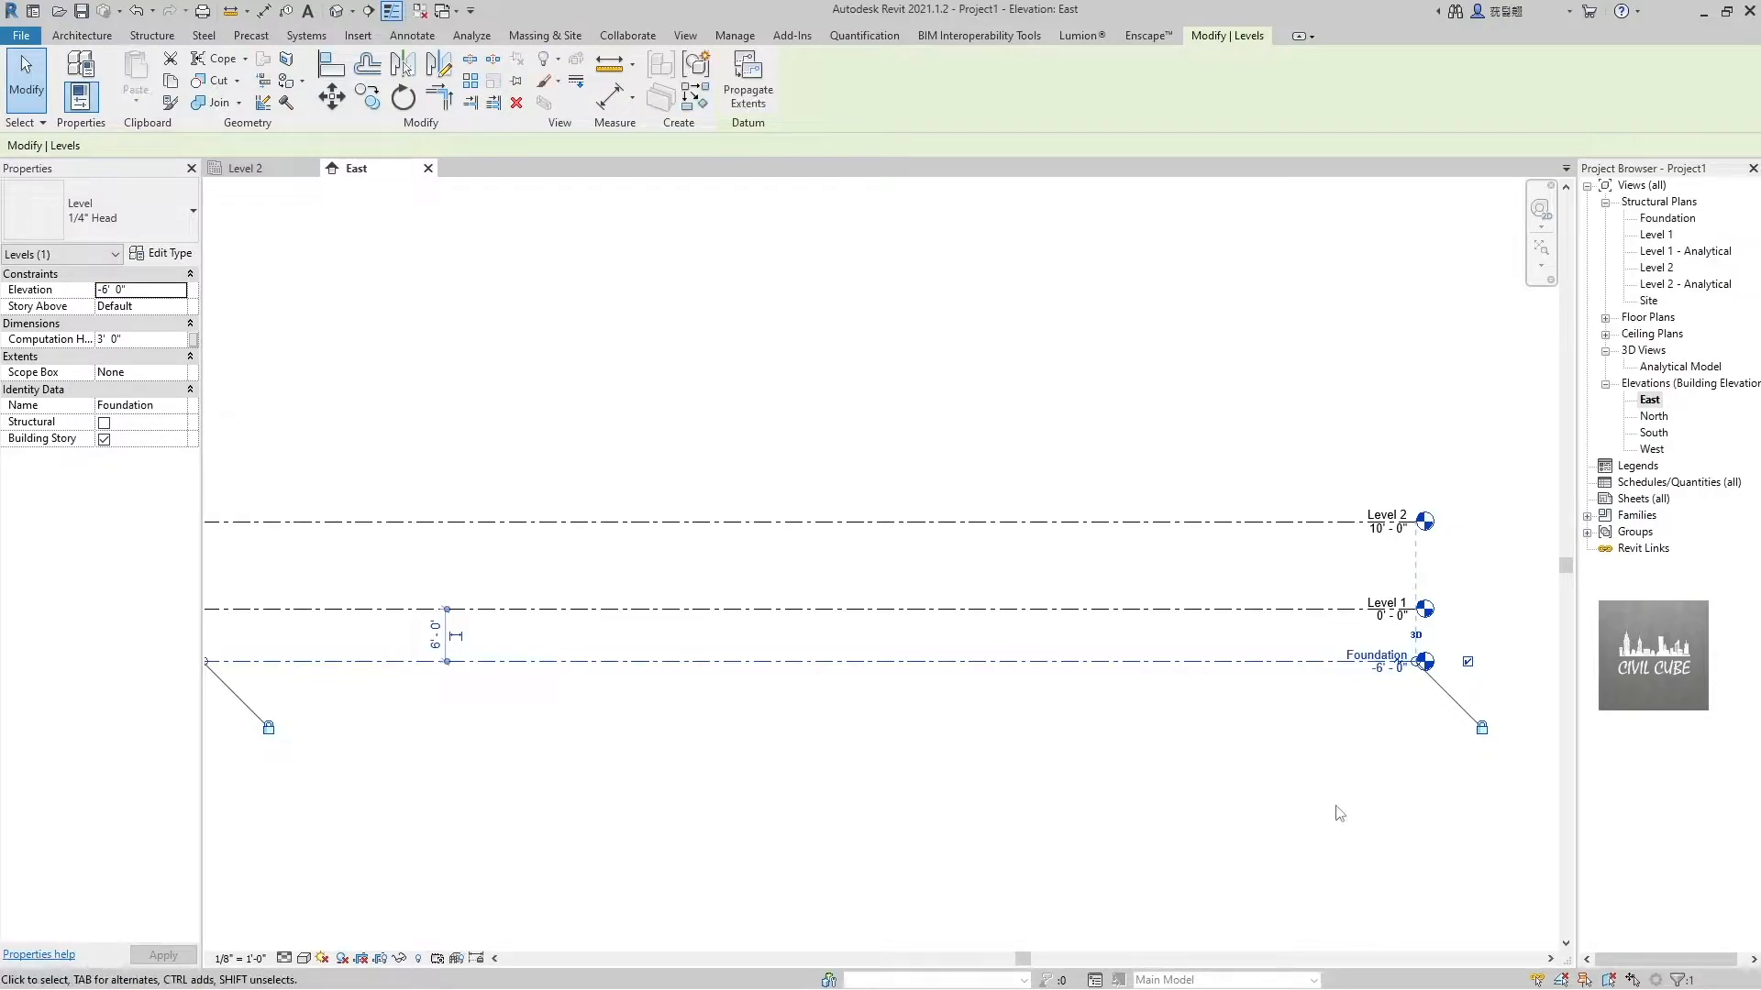
Rename Level 1 as Ground Level and Level 2 as GF
left_click(1384, 604)
left_click(1383, 600)
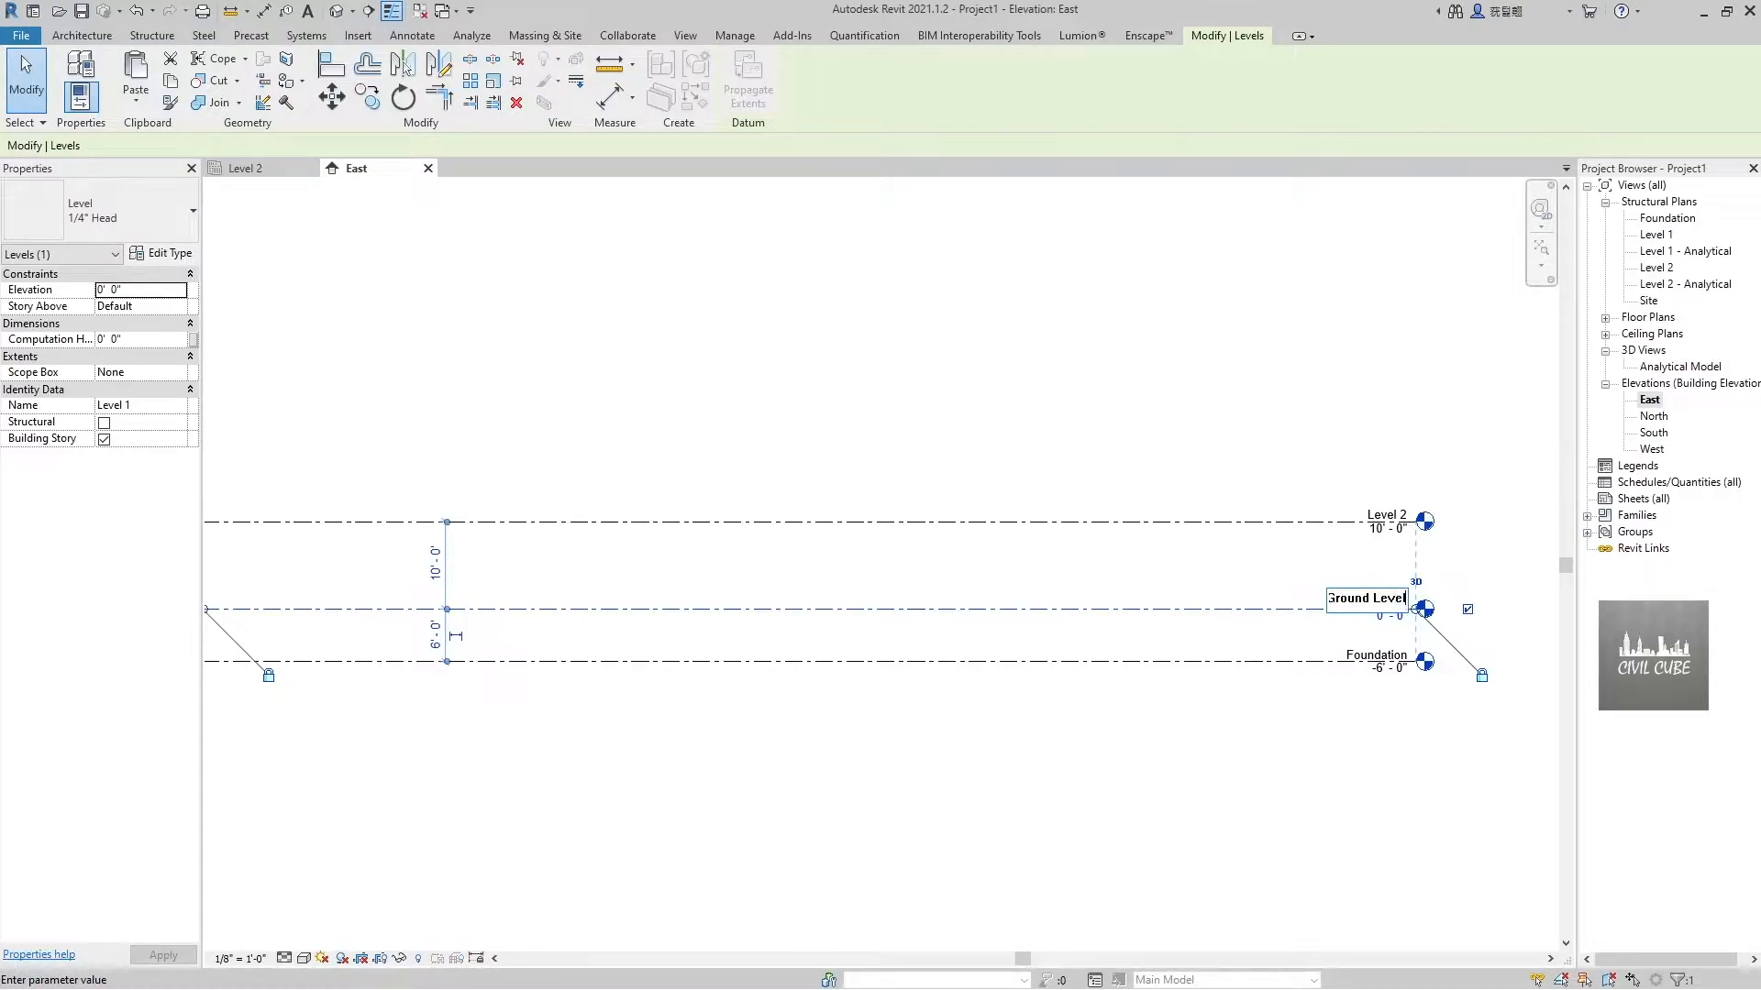
key("Return")
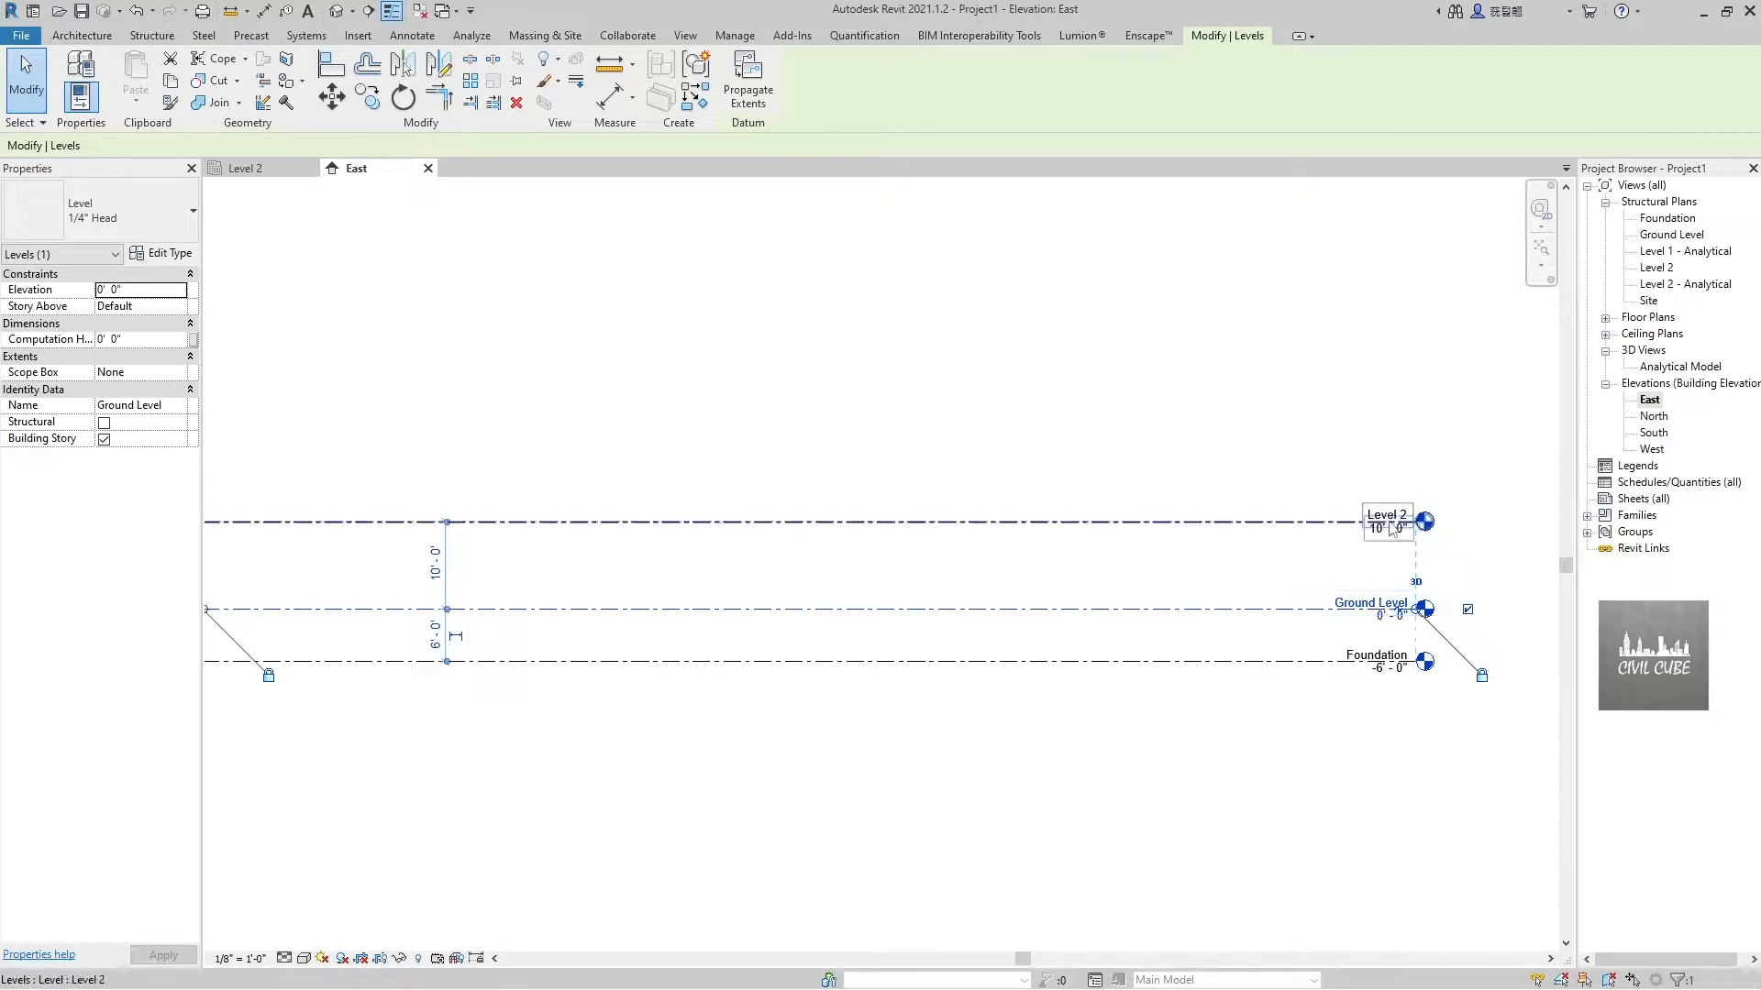
left_click(1381, 511)
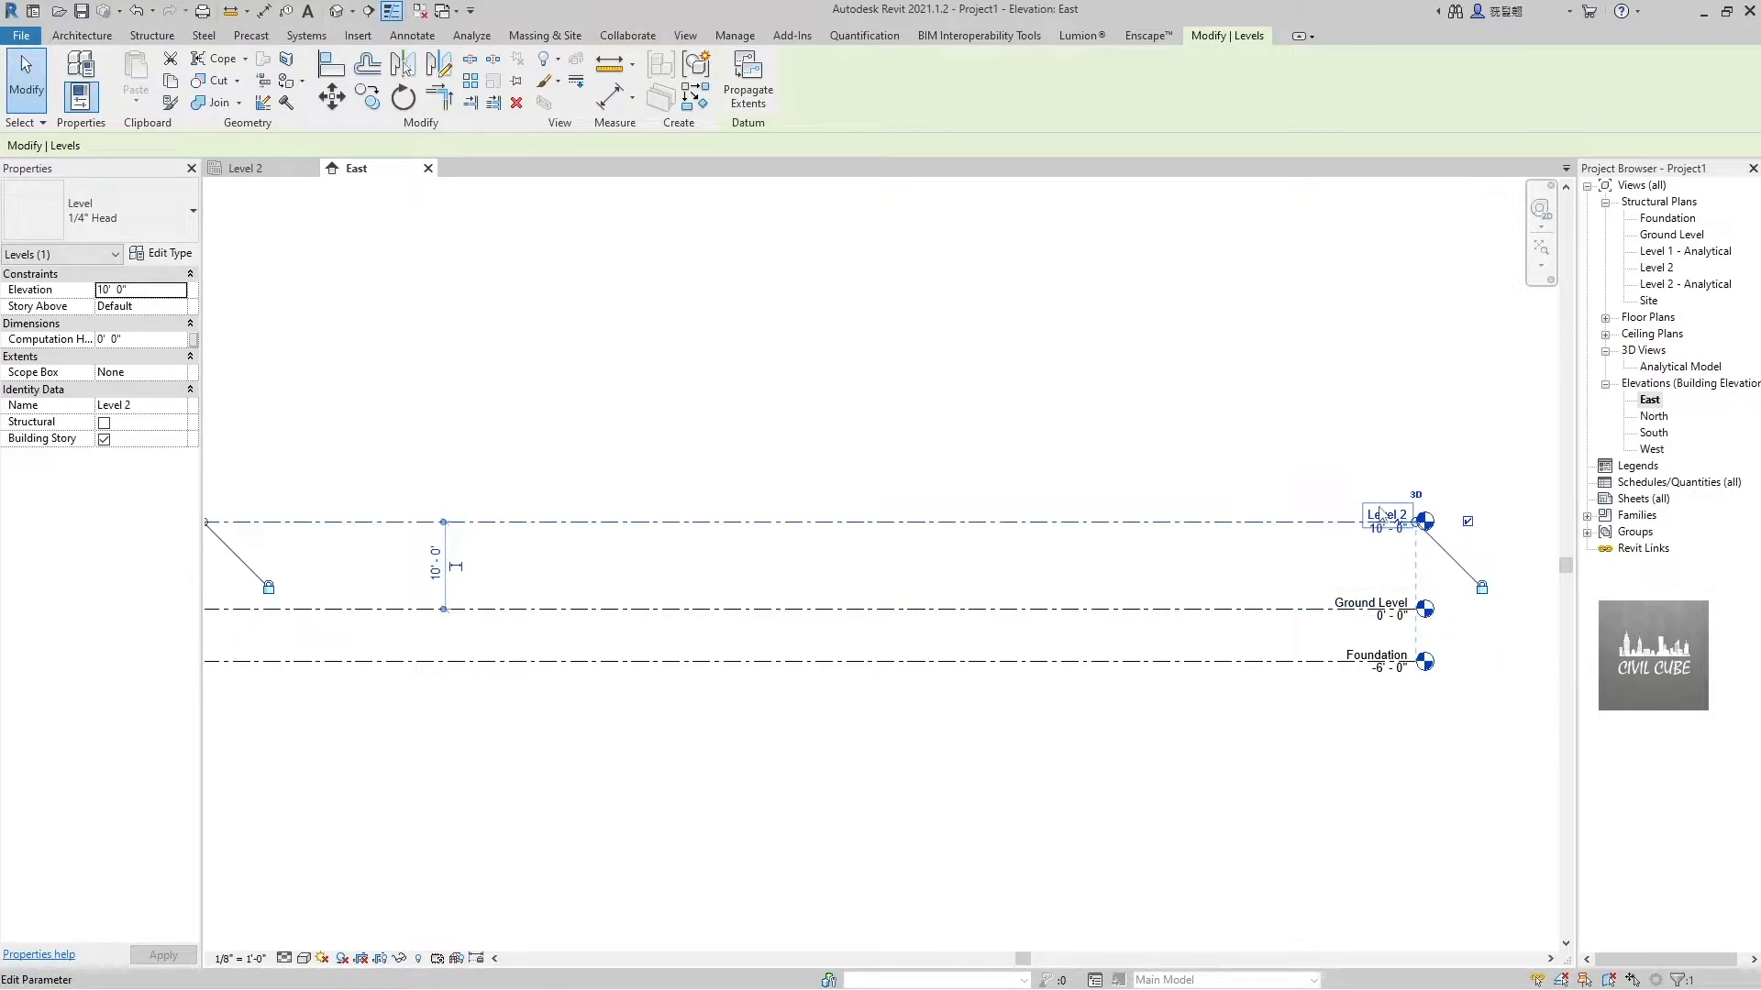
left_click(1381, 511)
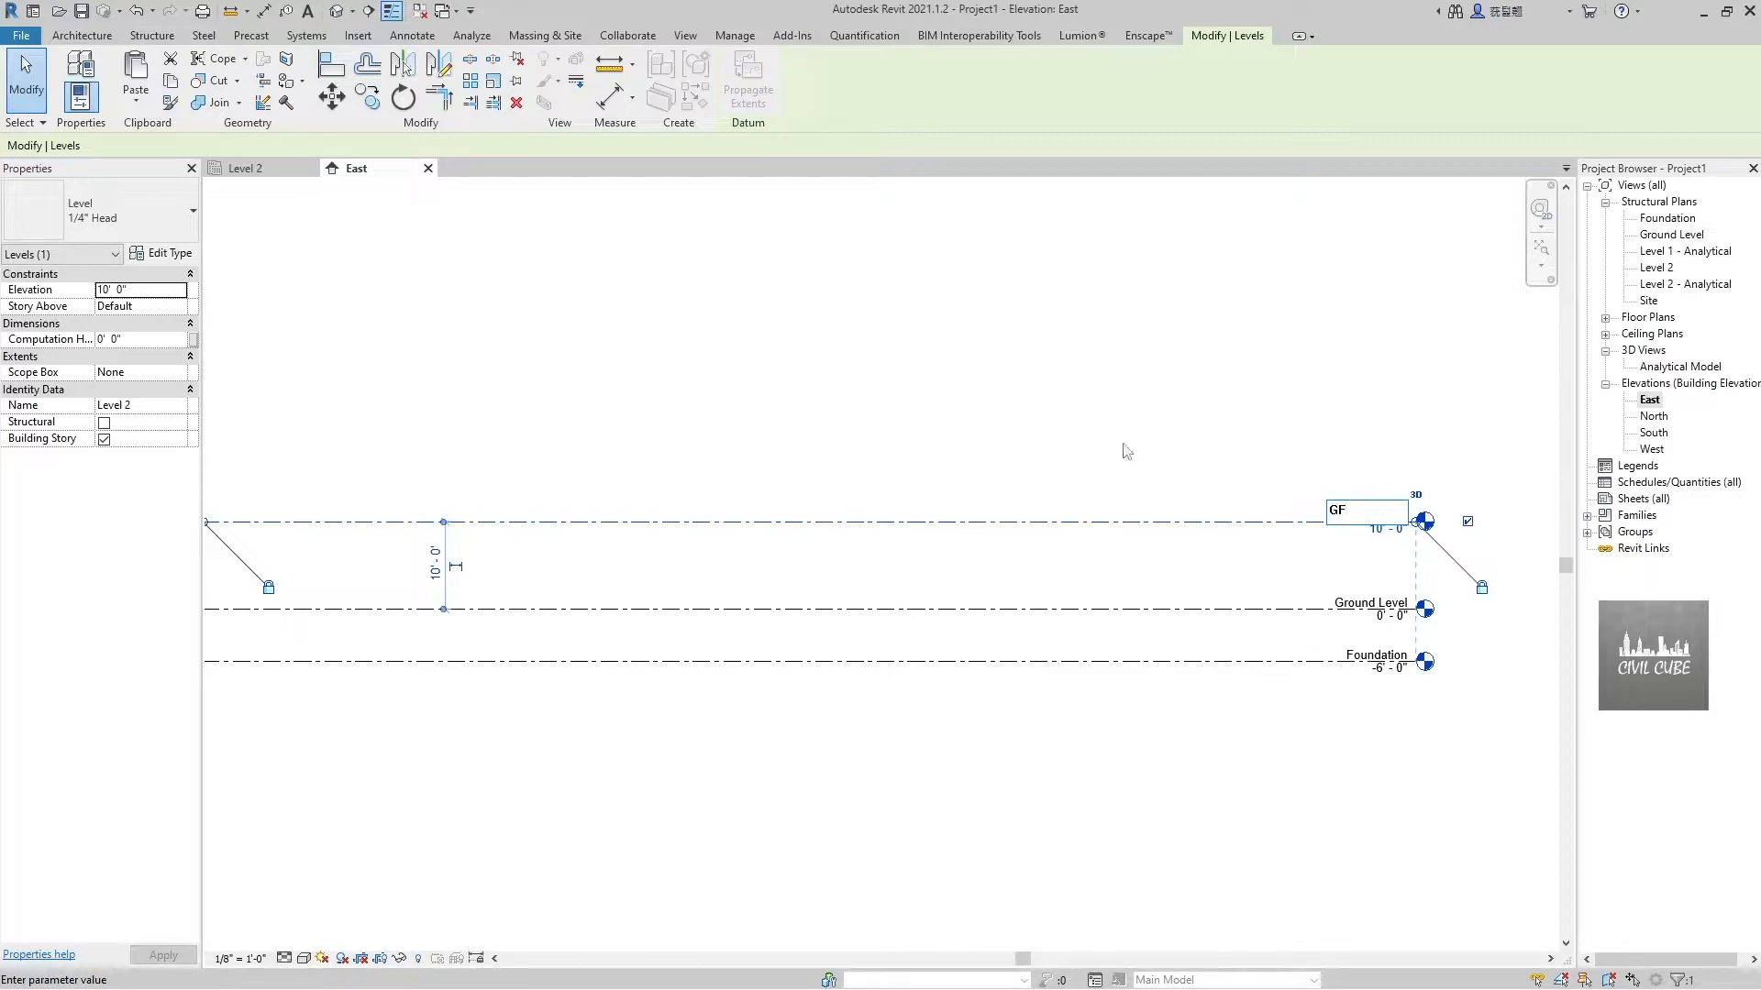
key("Return")
left_click(1259, 664)
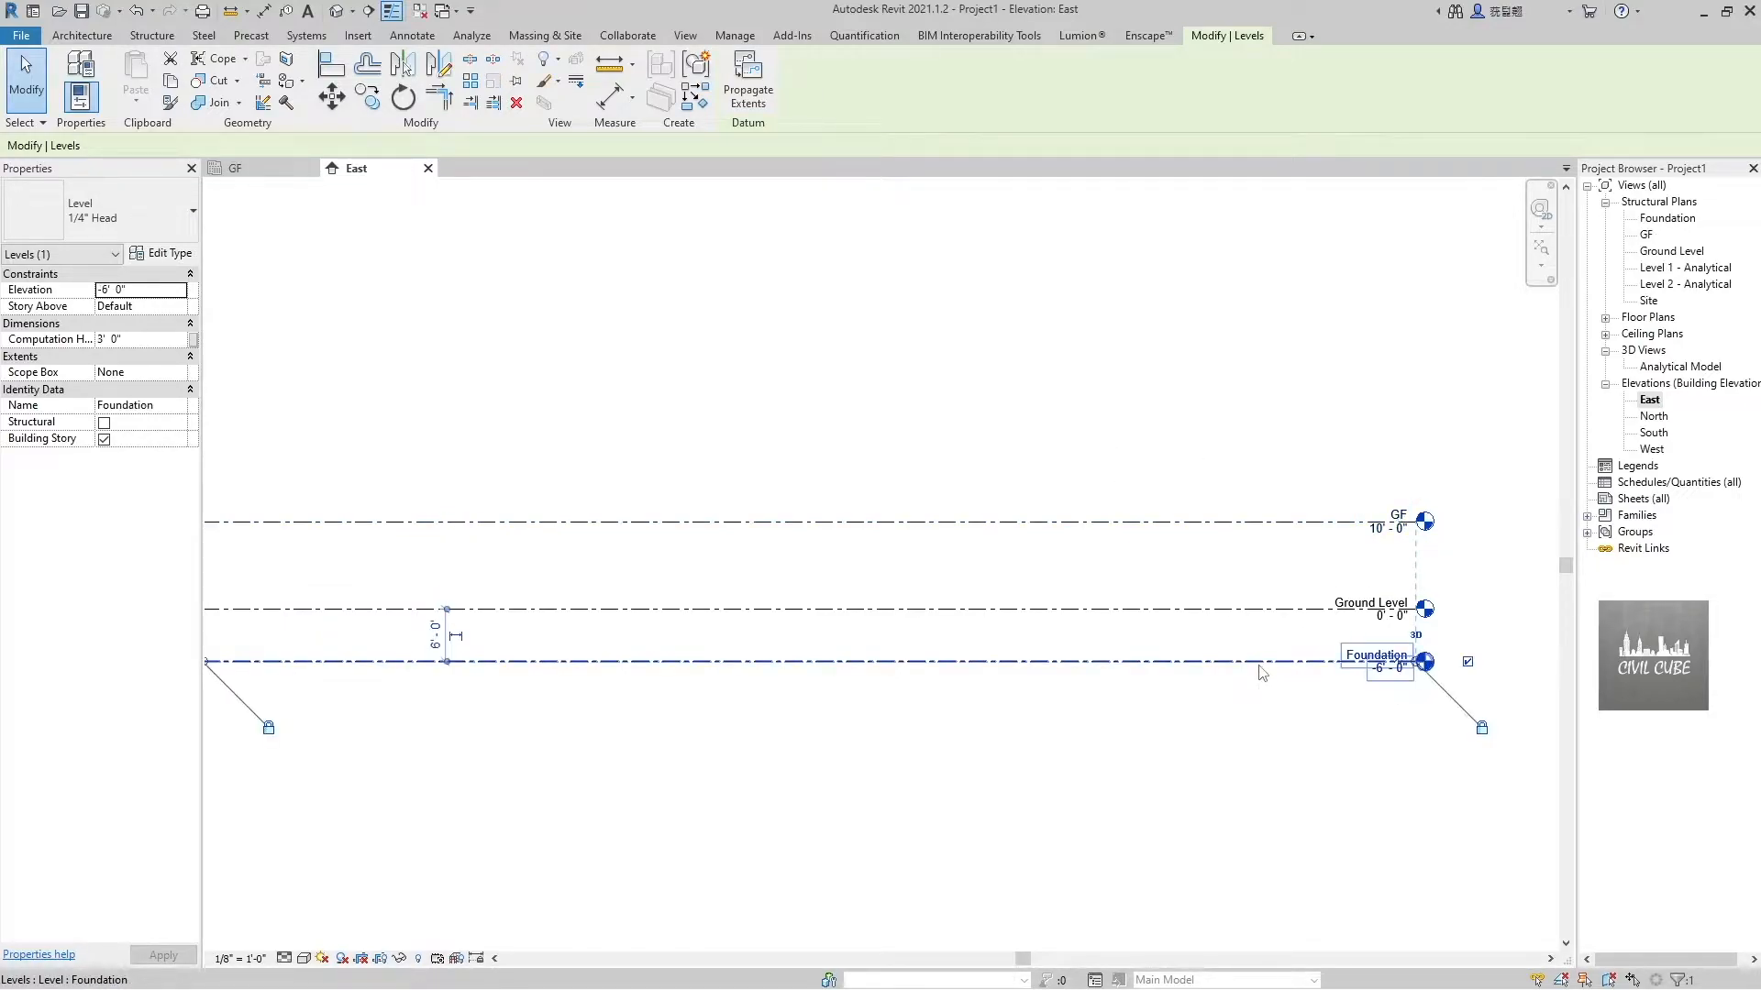
right_click(1259, 665)
left_click(1256, 663)
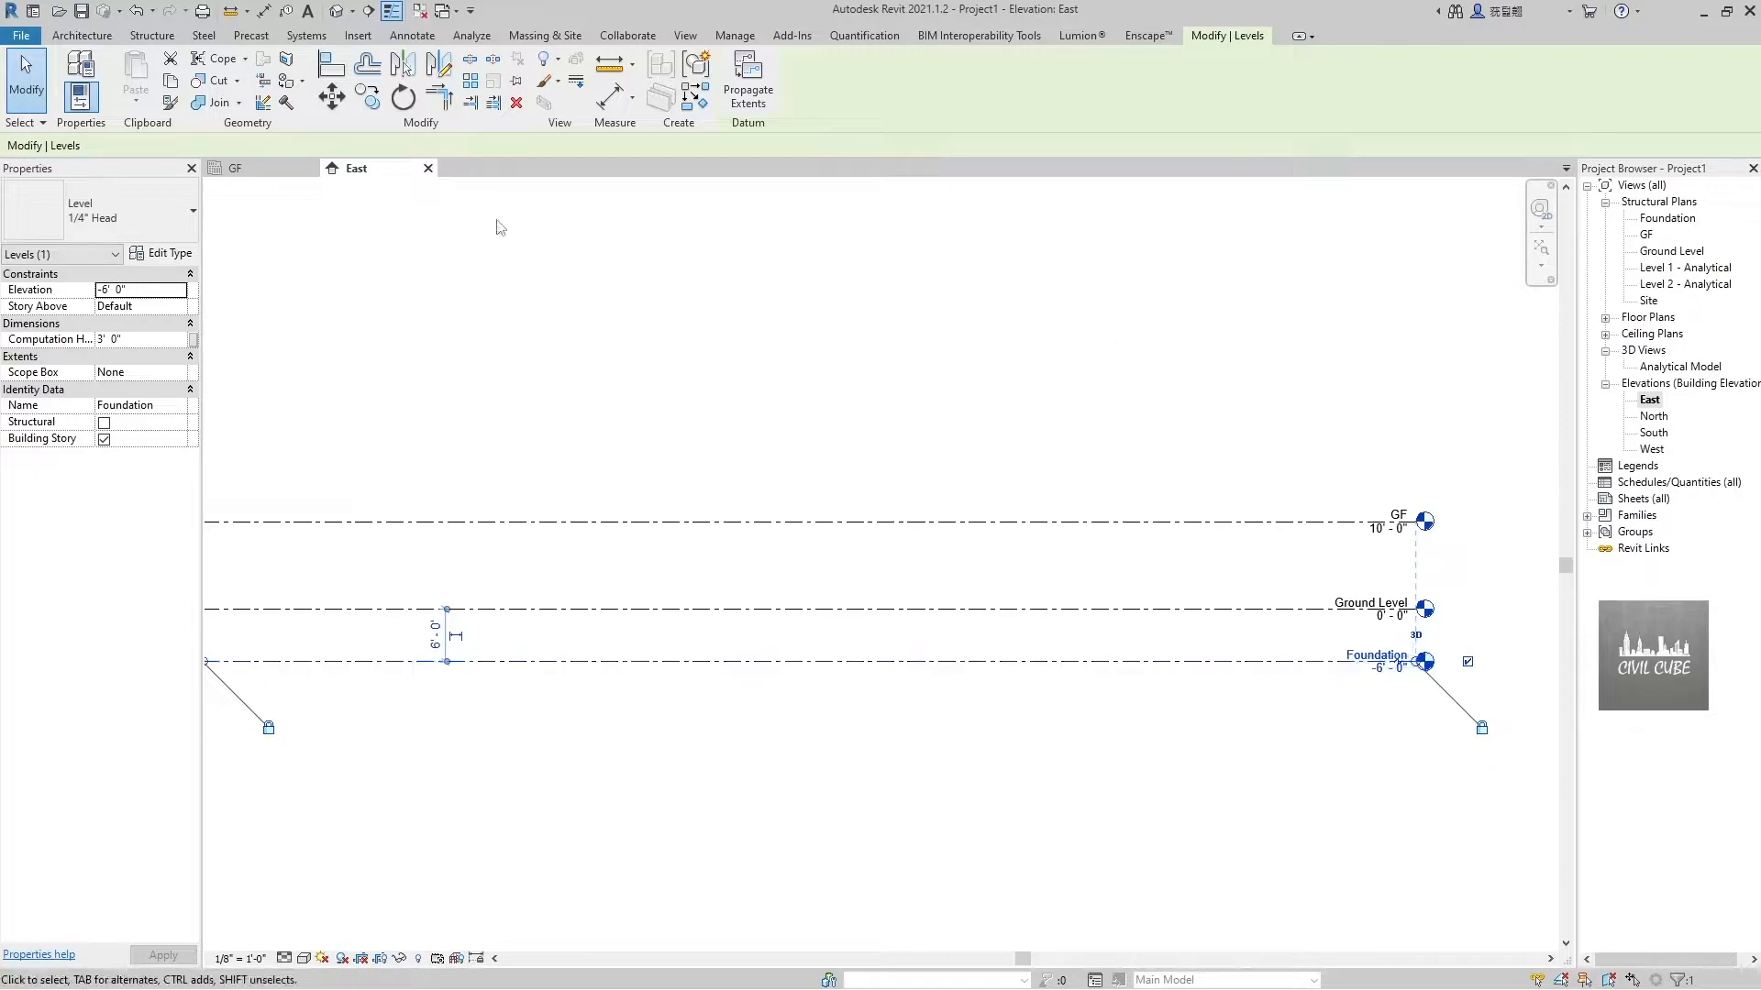
Open the Foundation structural plan and draw a vertical grid line left of centre between the elevation markers
double_click(1660, 219)
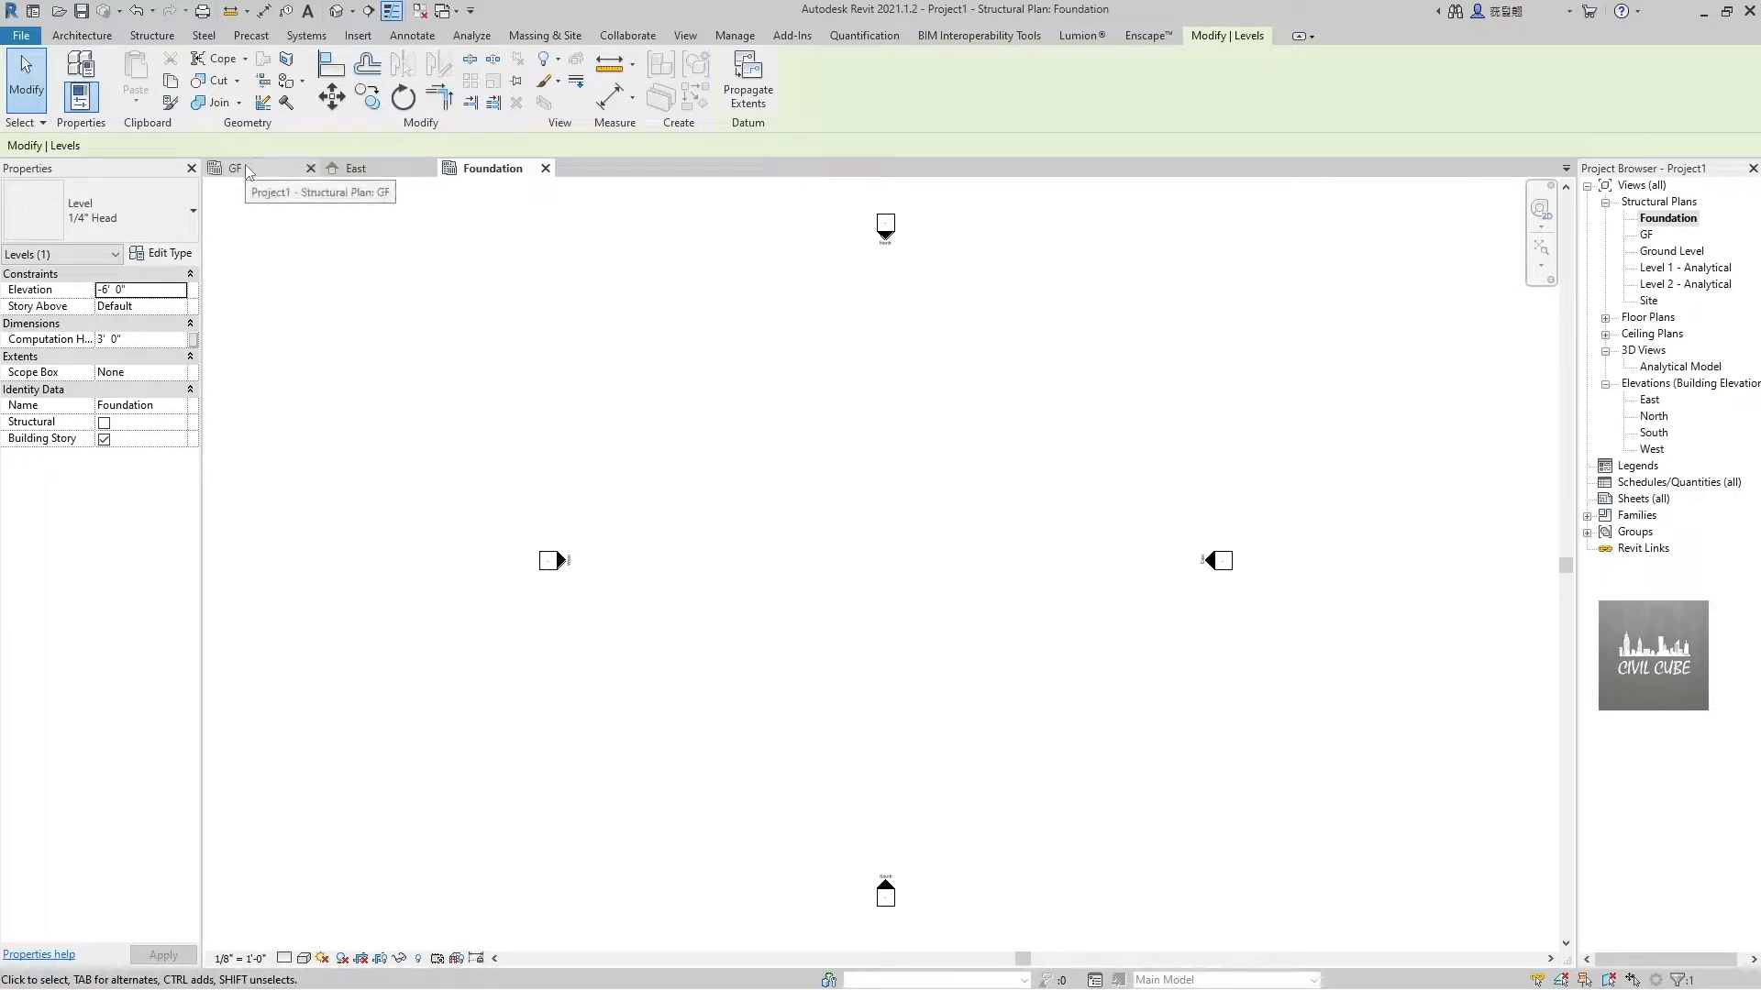
left_click(73, 36)
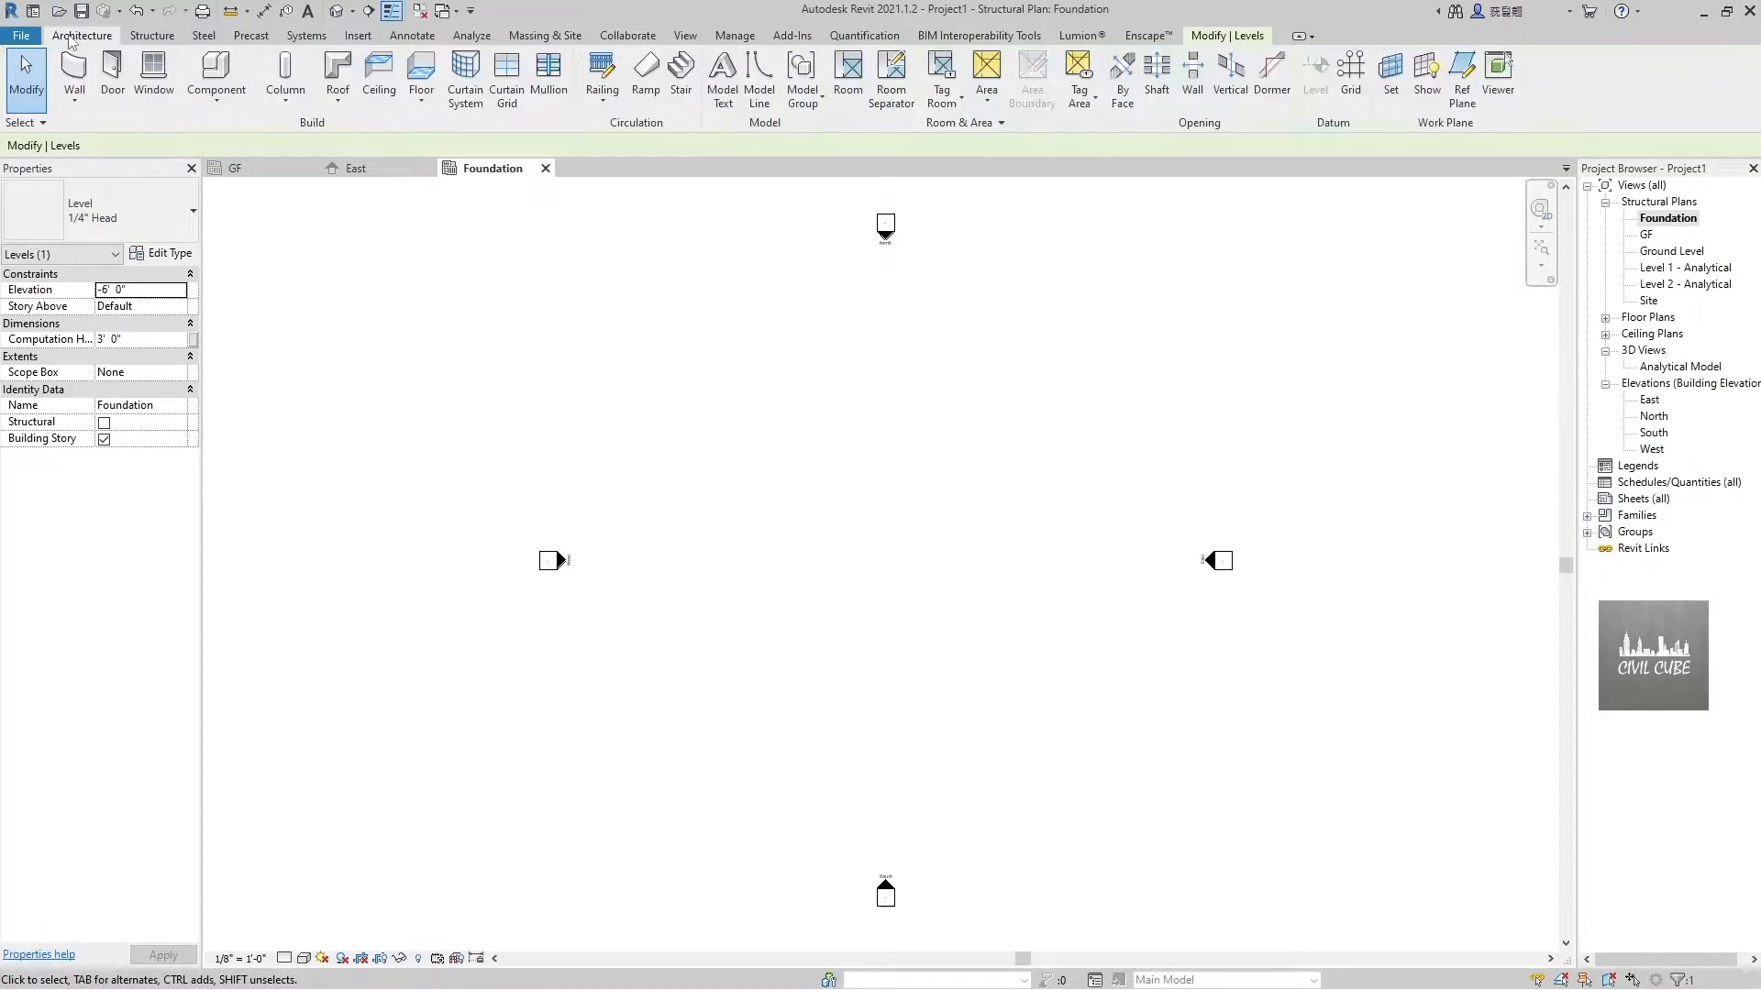
left_click(1350, 73)
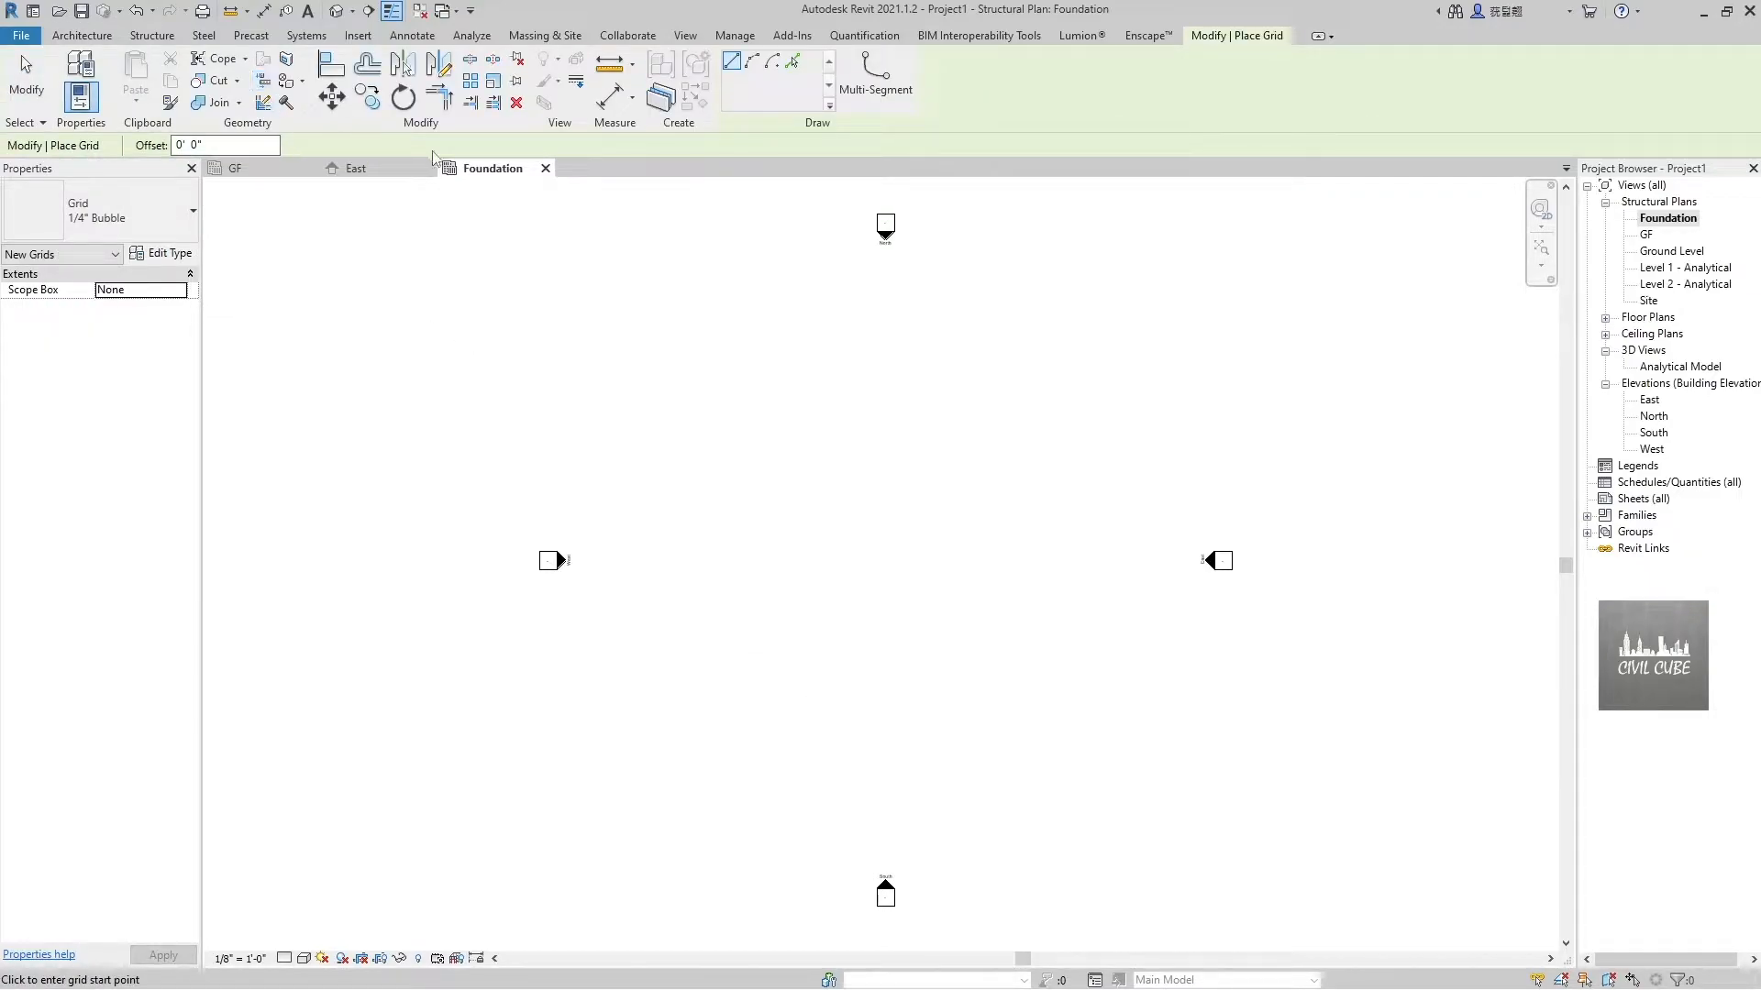
left_click(766, 658)
left_click(767, 415)
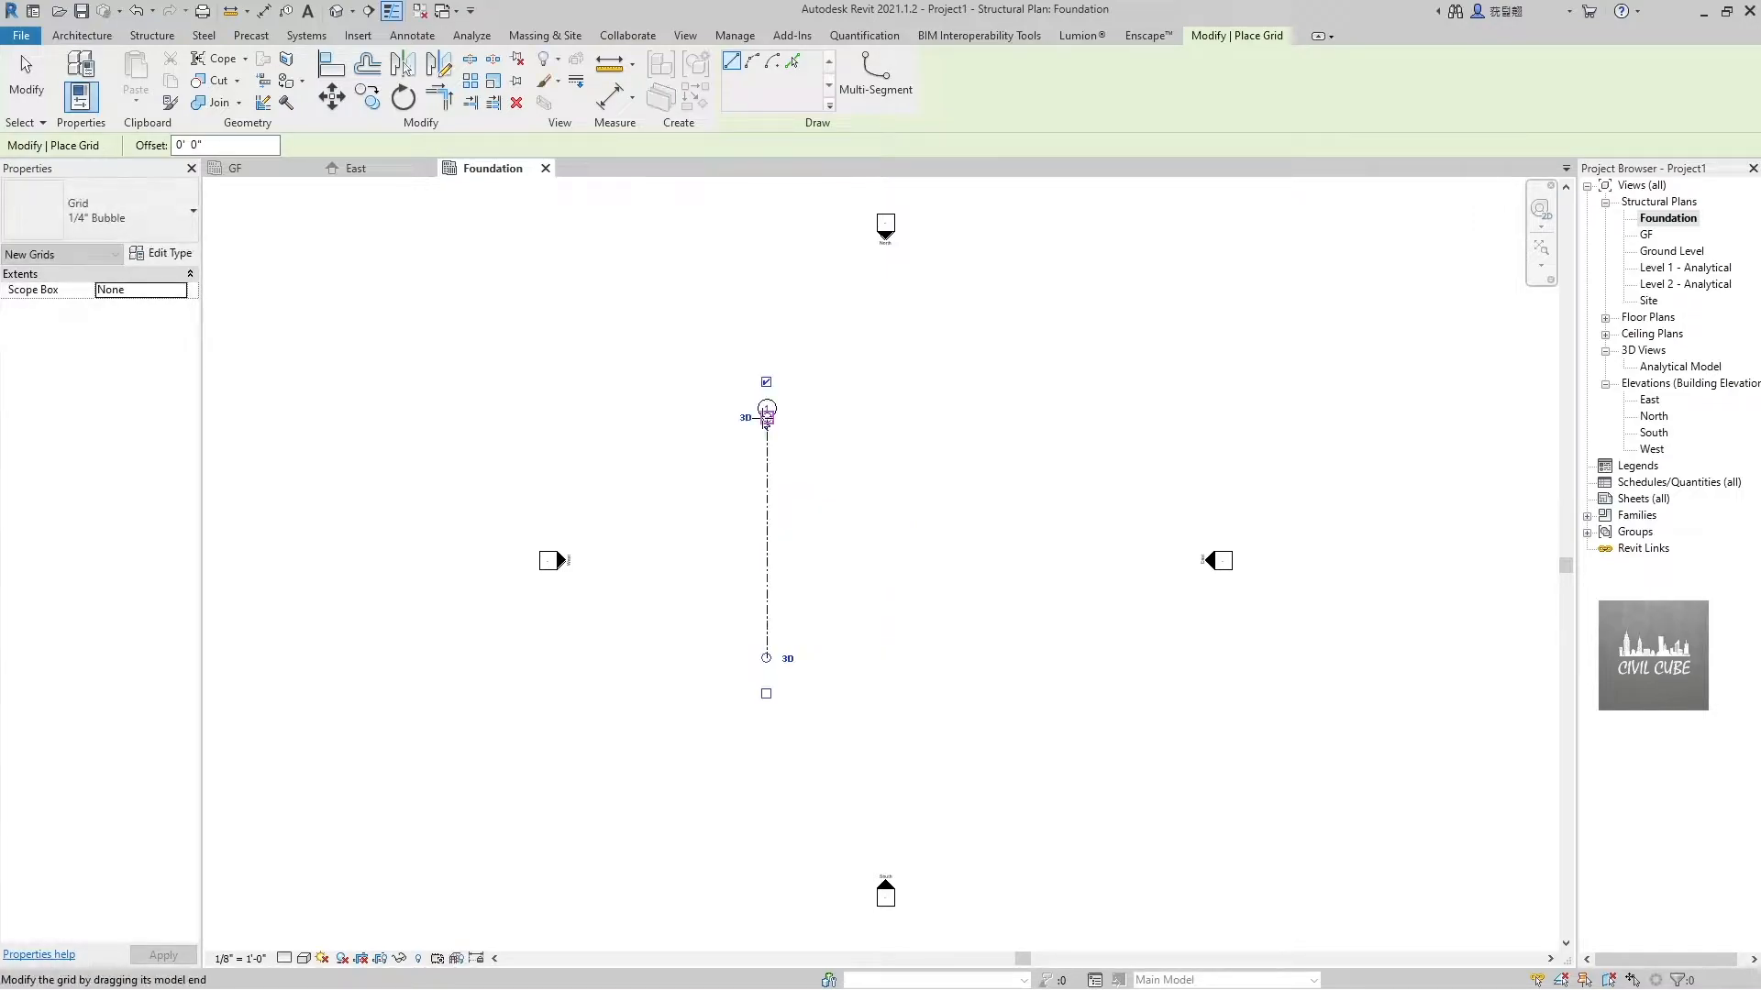
scroll(758, 483, "up", 4)
scroll(508, 520, "down", 3)
scroll(660, 546, "up", 3)
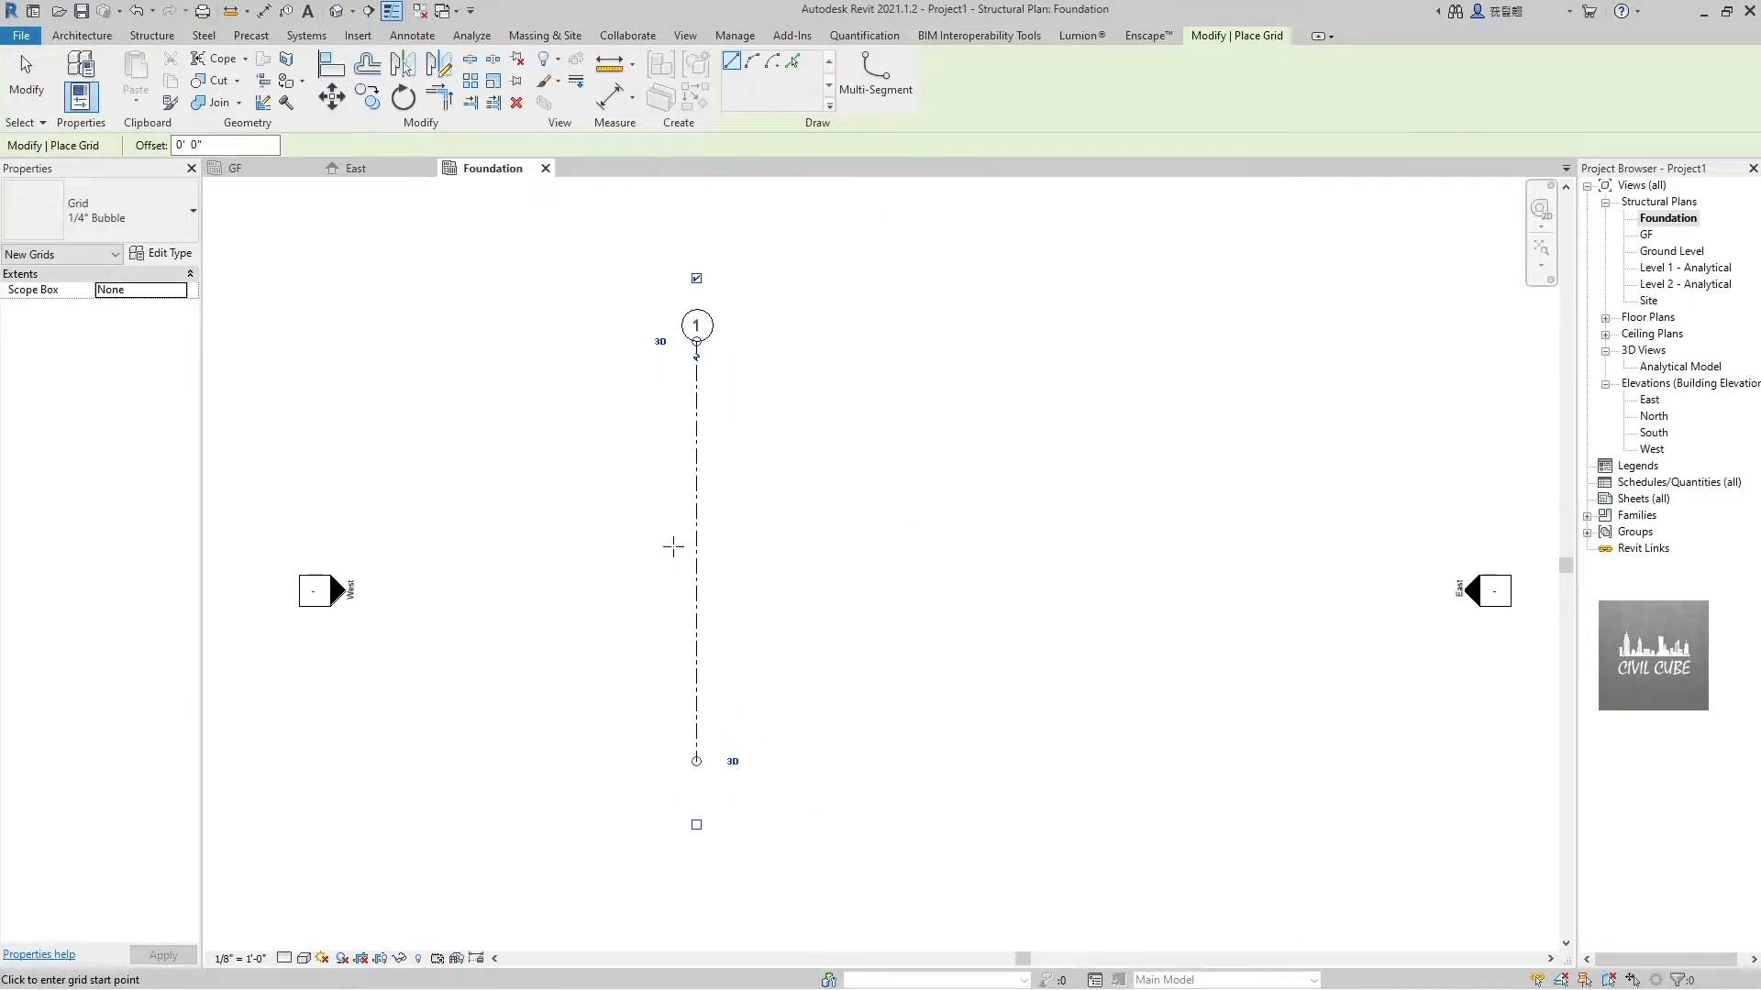
Add vertical grids 2 to 5 to the right of grid 1 by picking each previous line with a 10' 0" offset
left_click(794, 63)
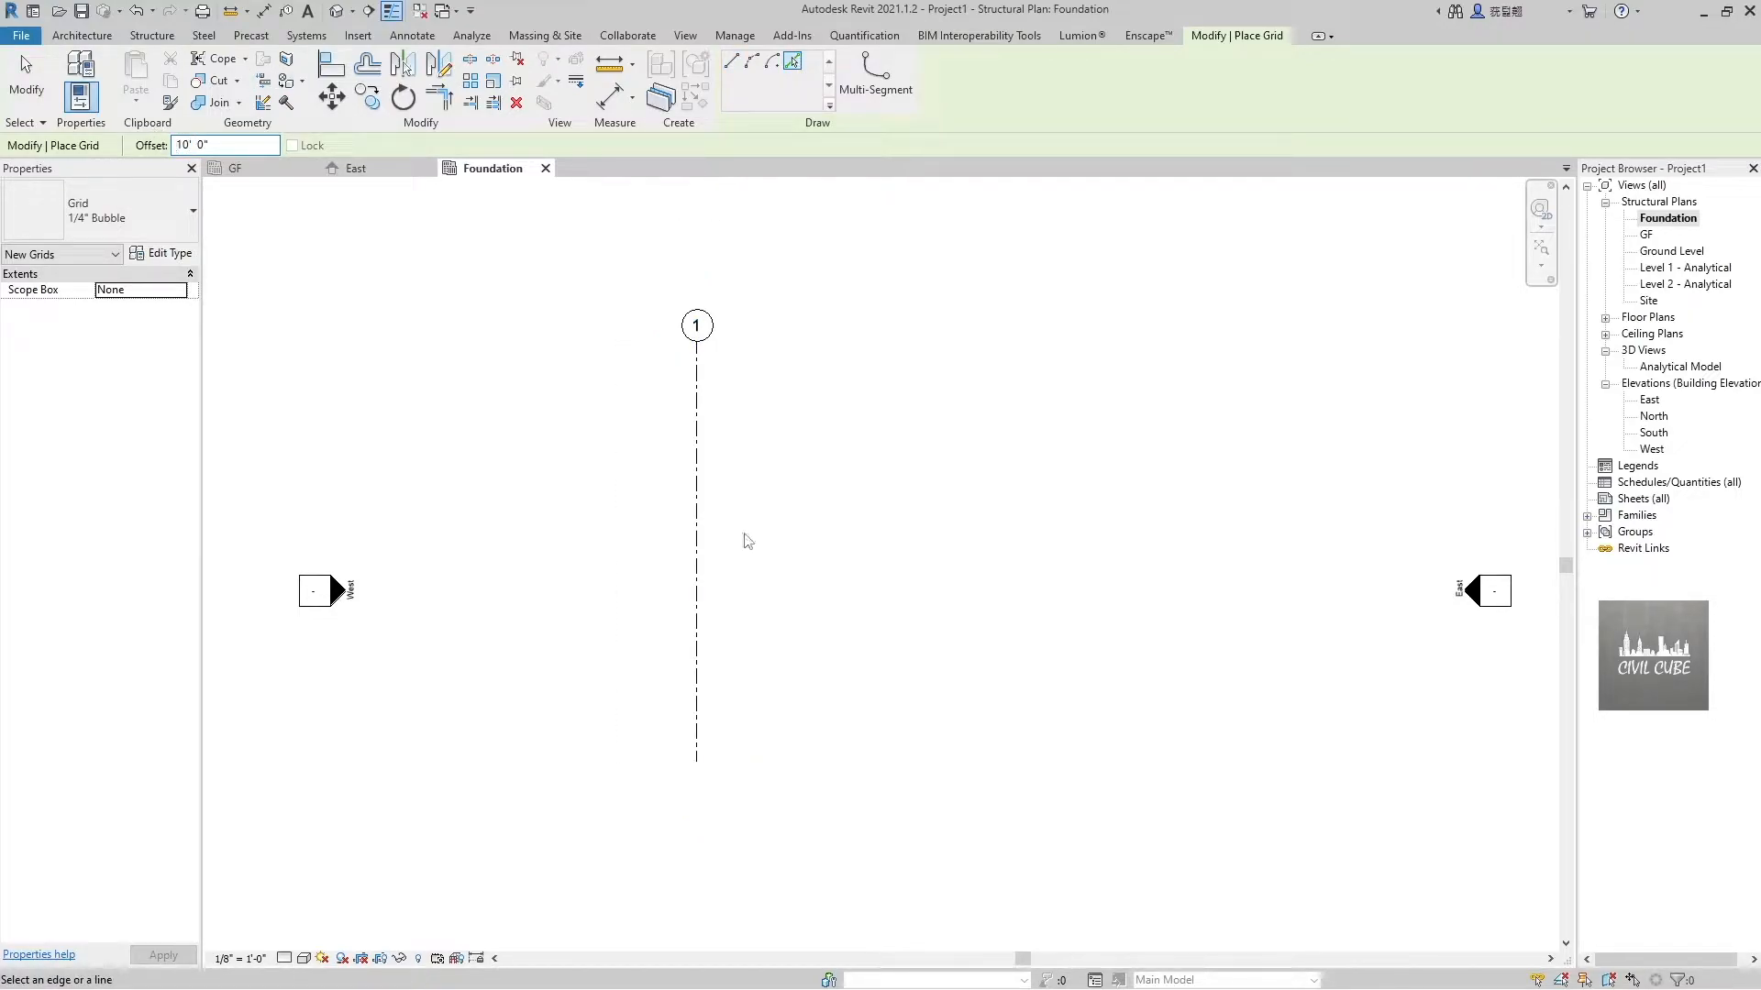
left_click(699, 554)
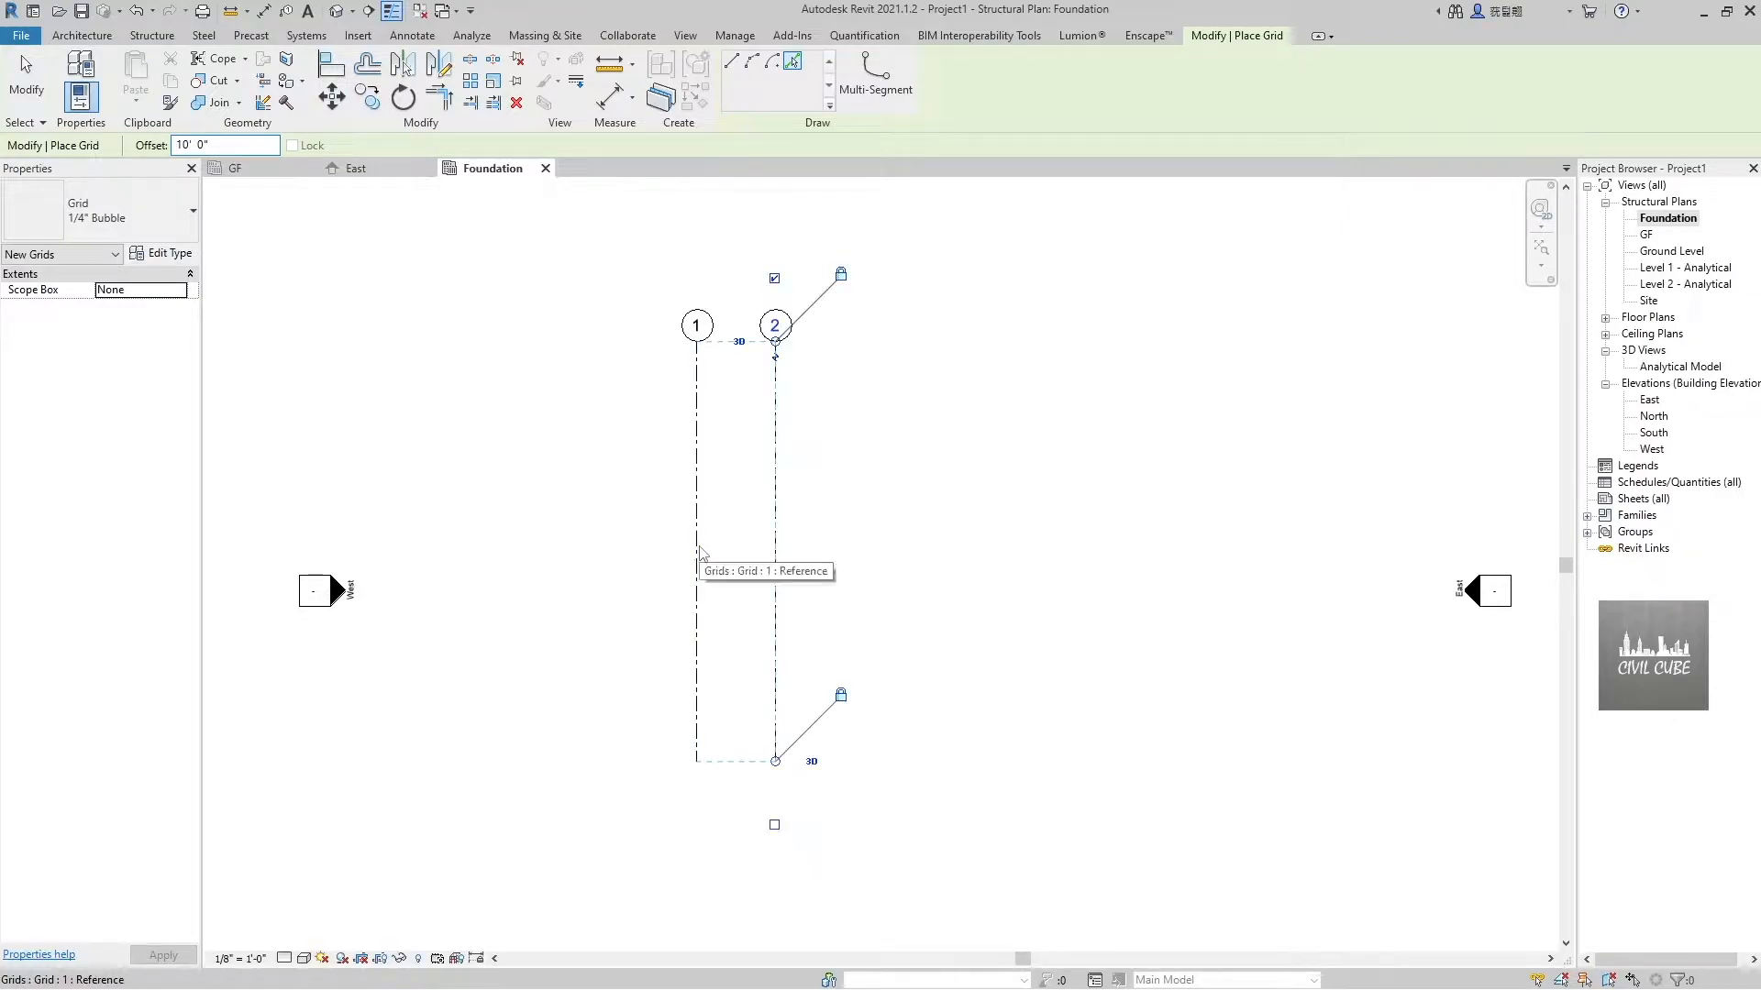
left_click(778, 553)
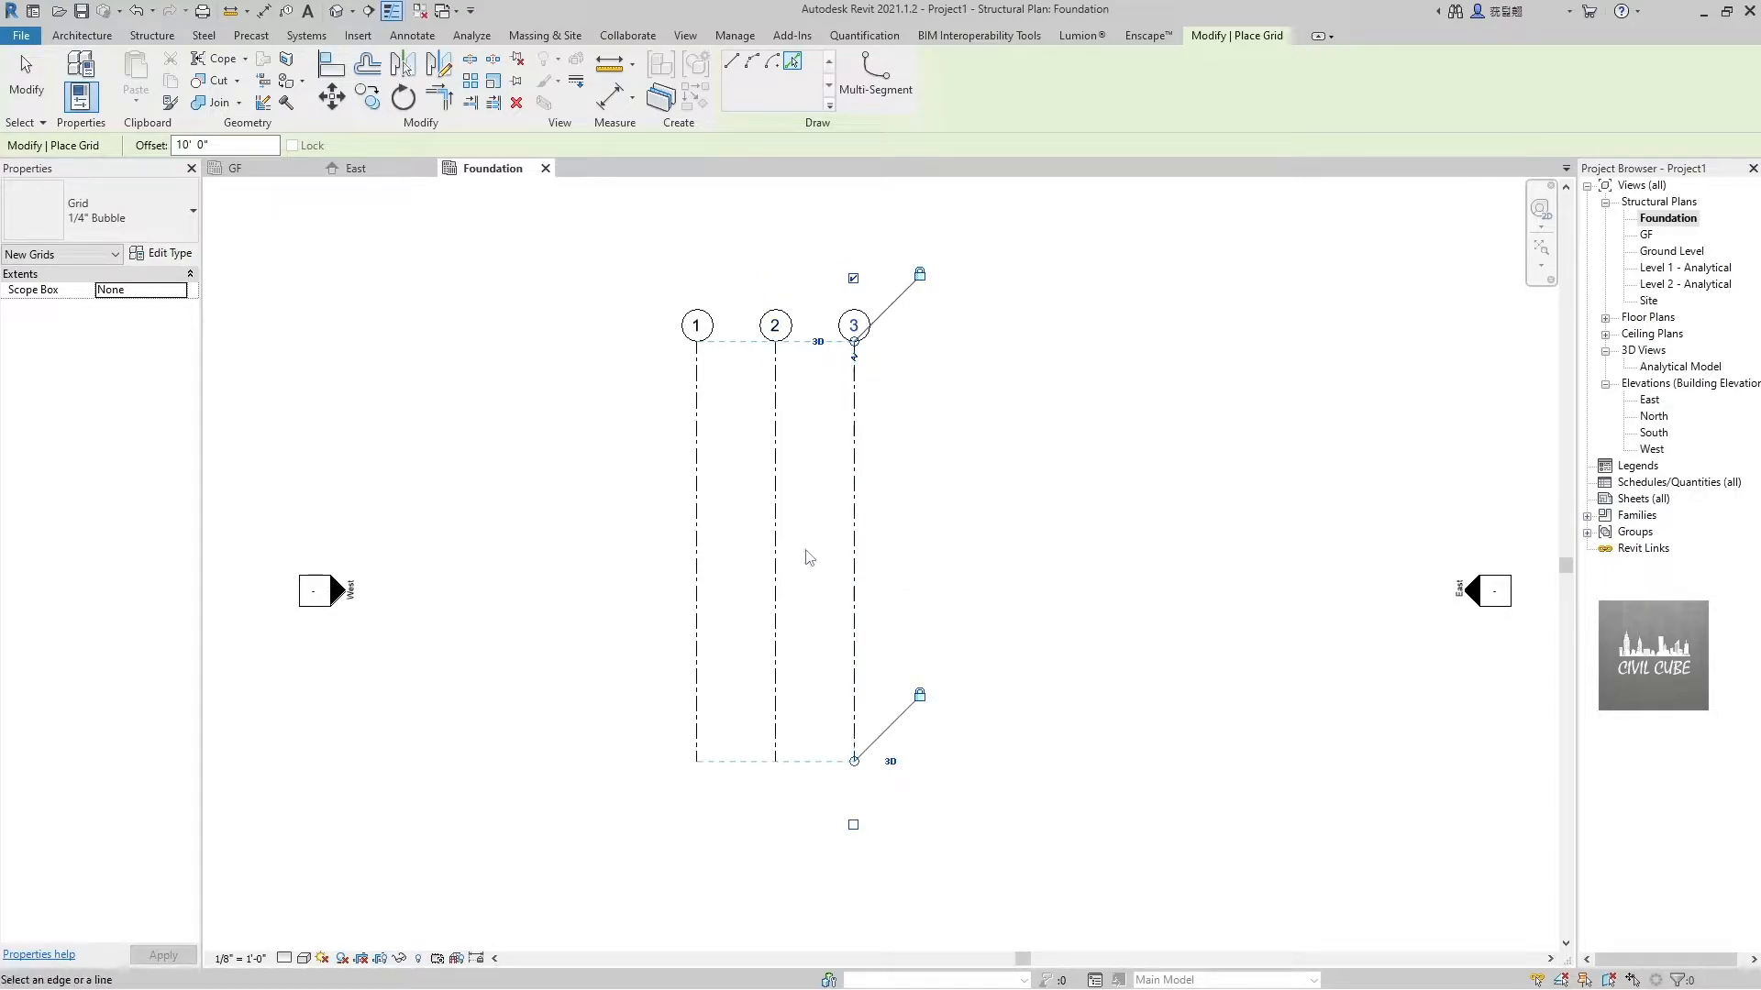
left_click(854, 565)
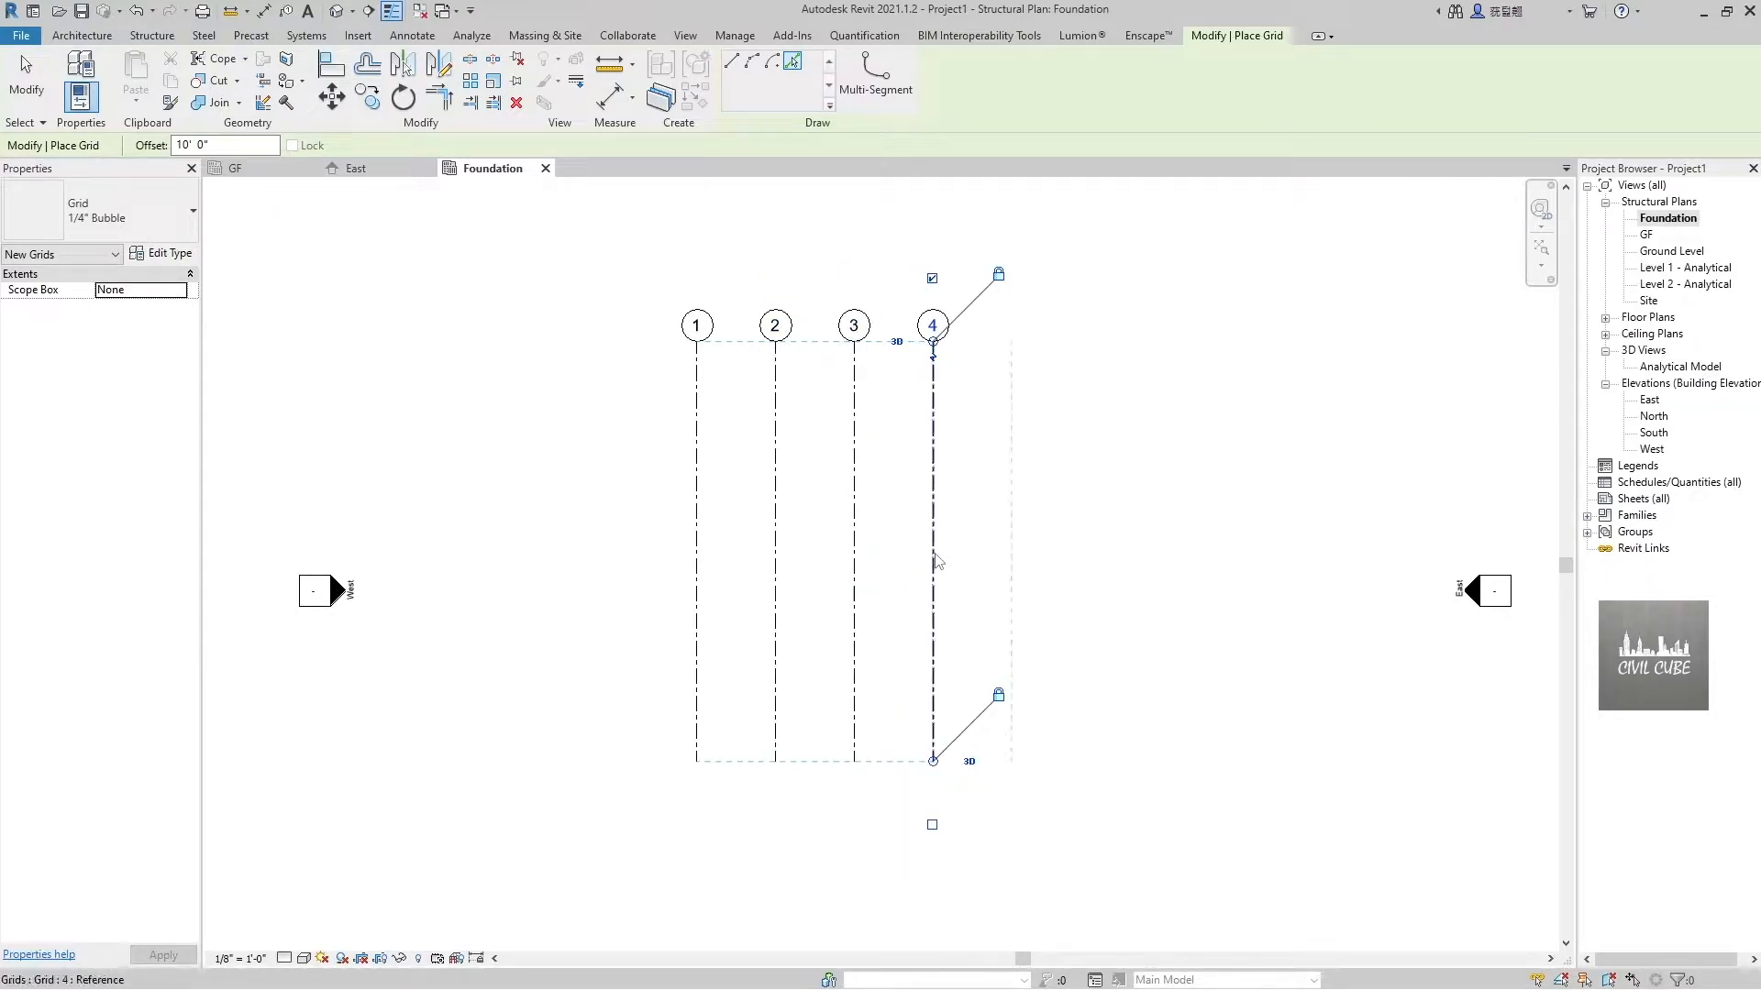
left_click(936, 561)
Draw a horizontal grid line with a 0' 0" offset across the lower ends of grids 1 to 5
left_click(731, 61)
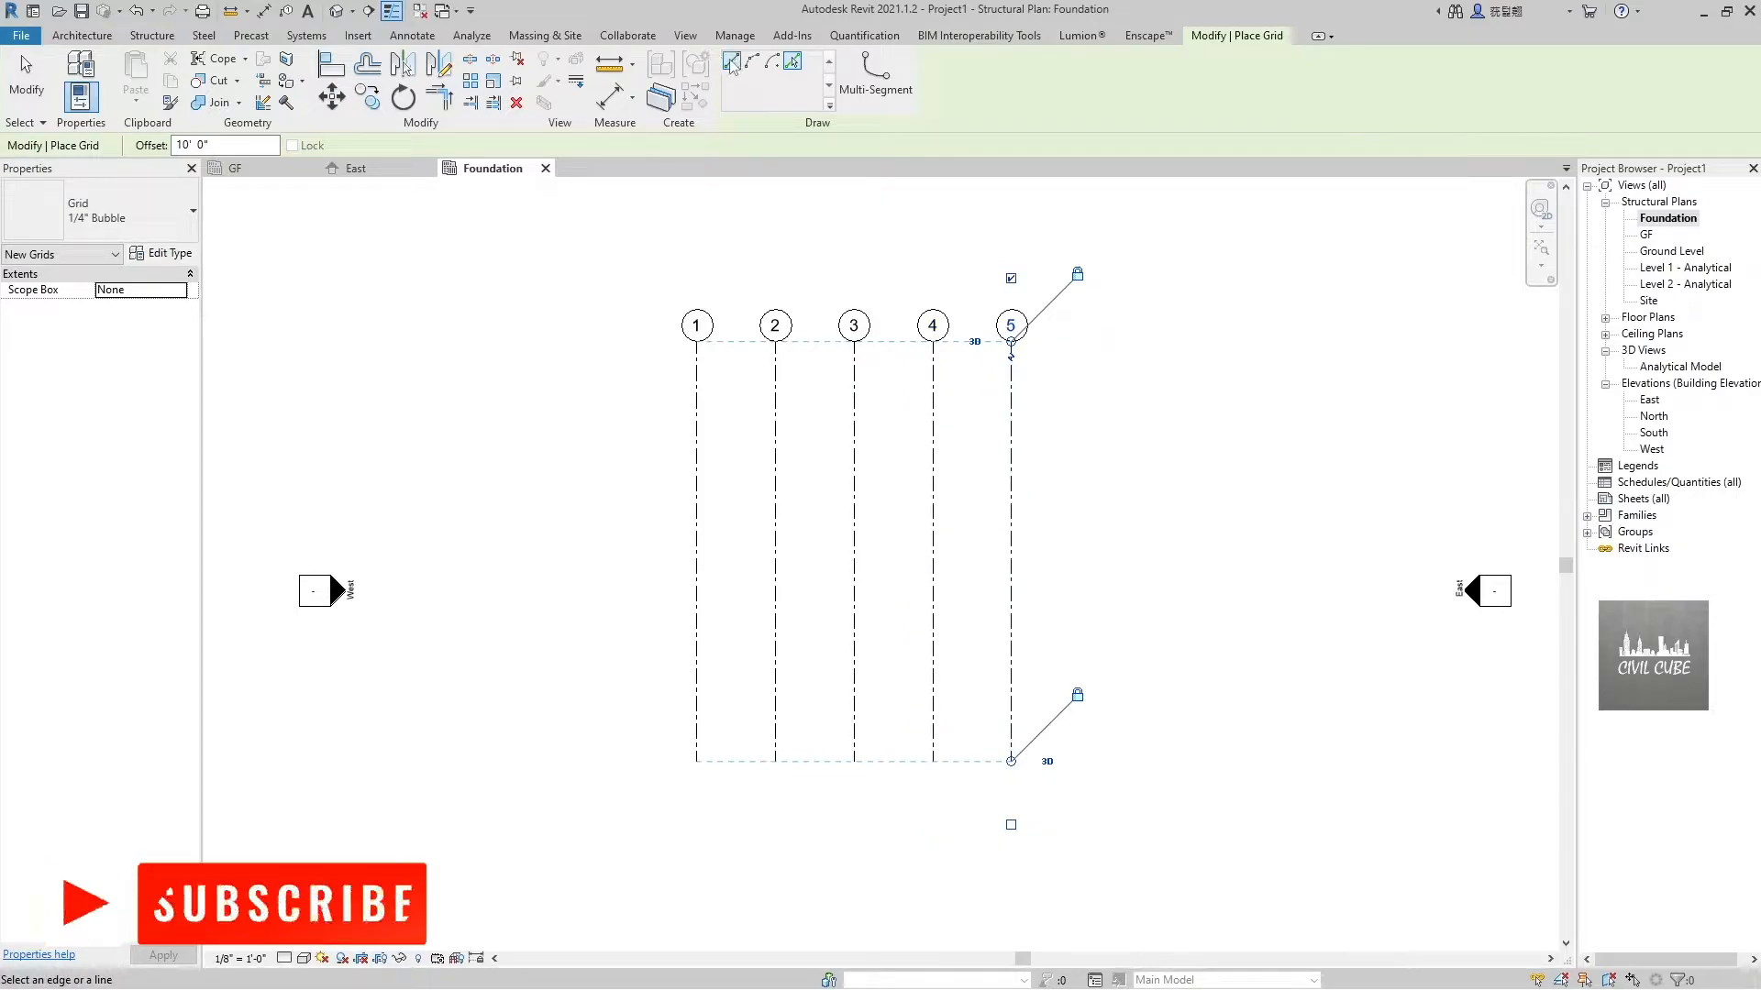
left_click(605, 729)
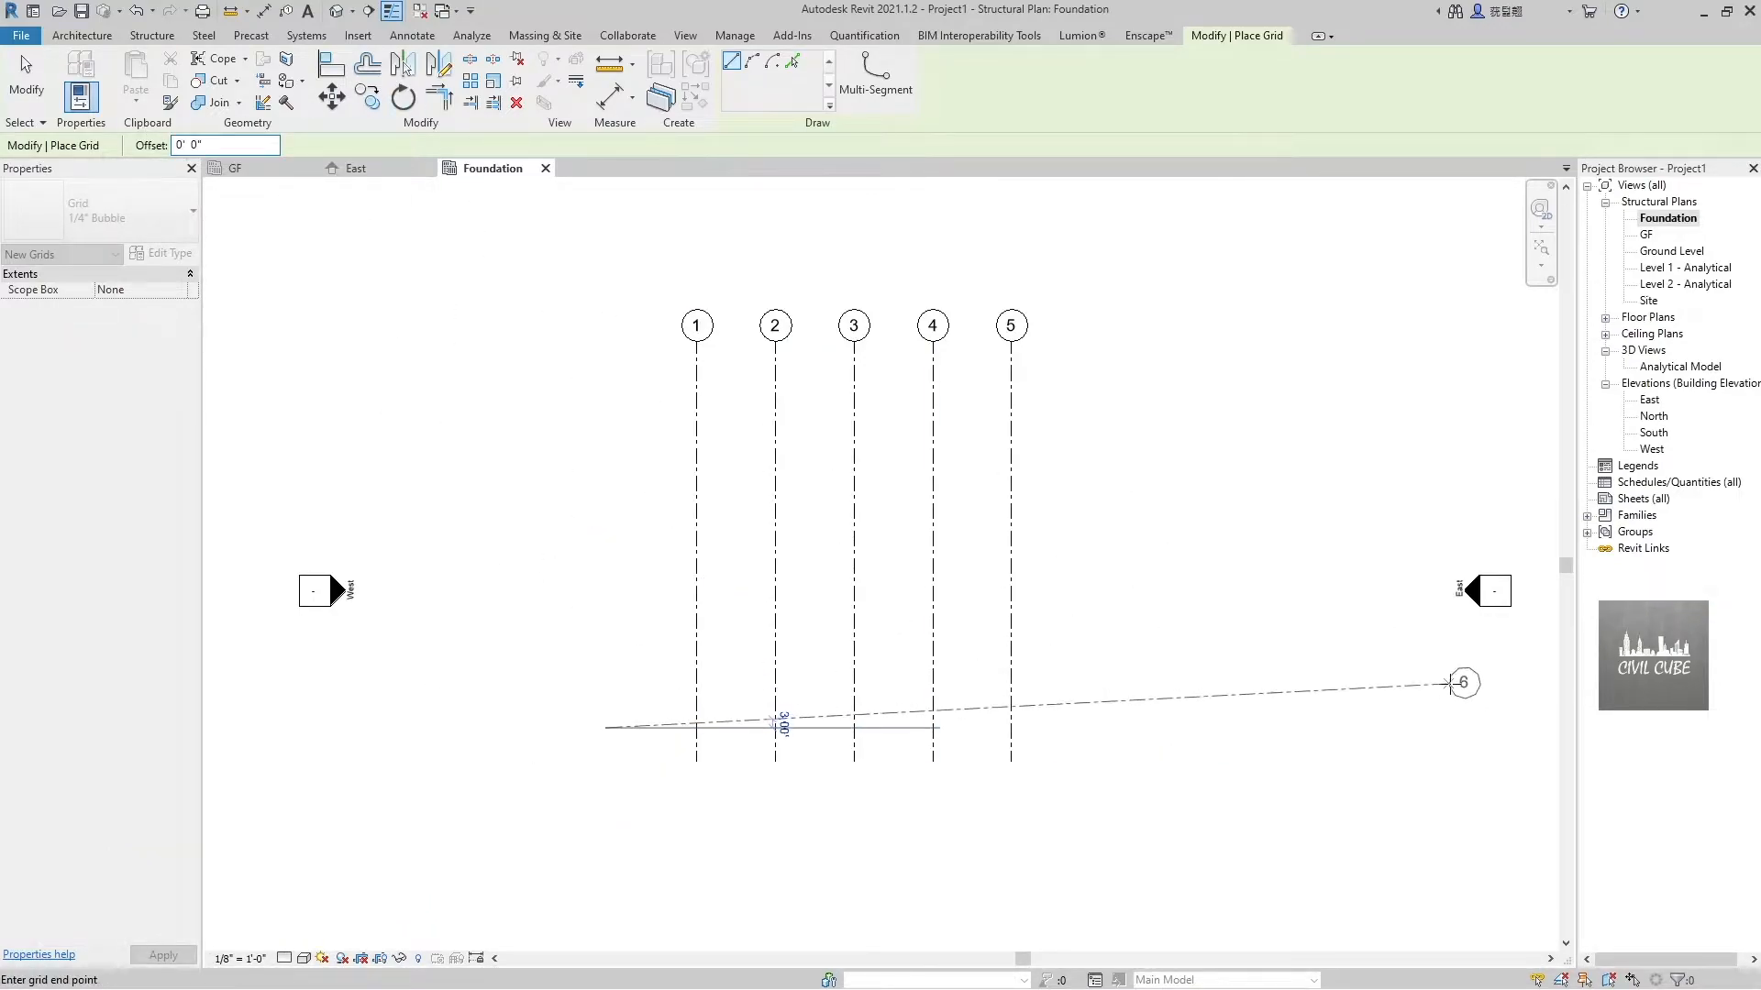
left_click(1227, 728)
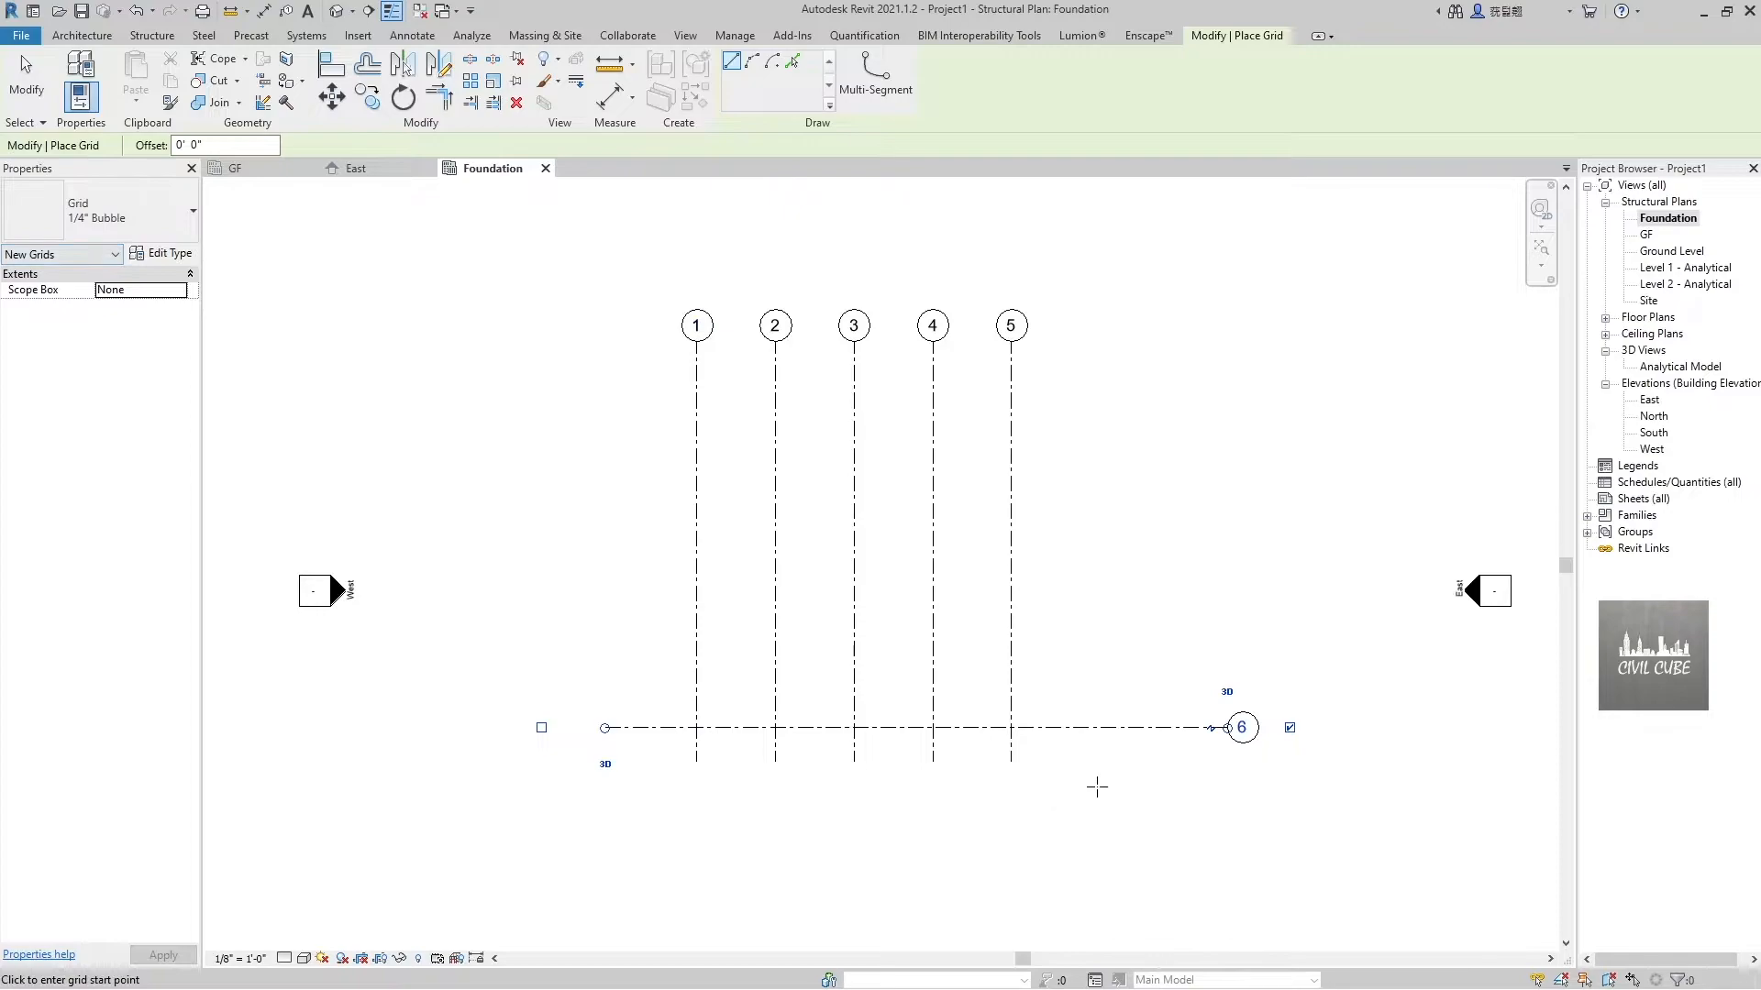
key("Escape")
key("Escape")
Rename the horizontal grid line as A
left_click(1133, 727)
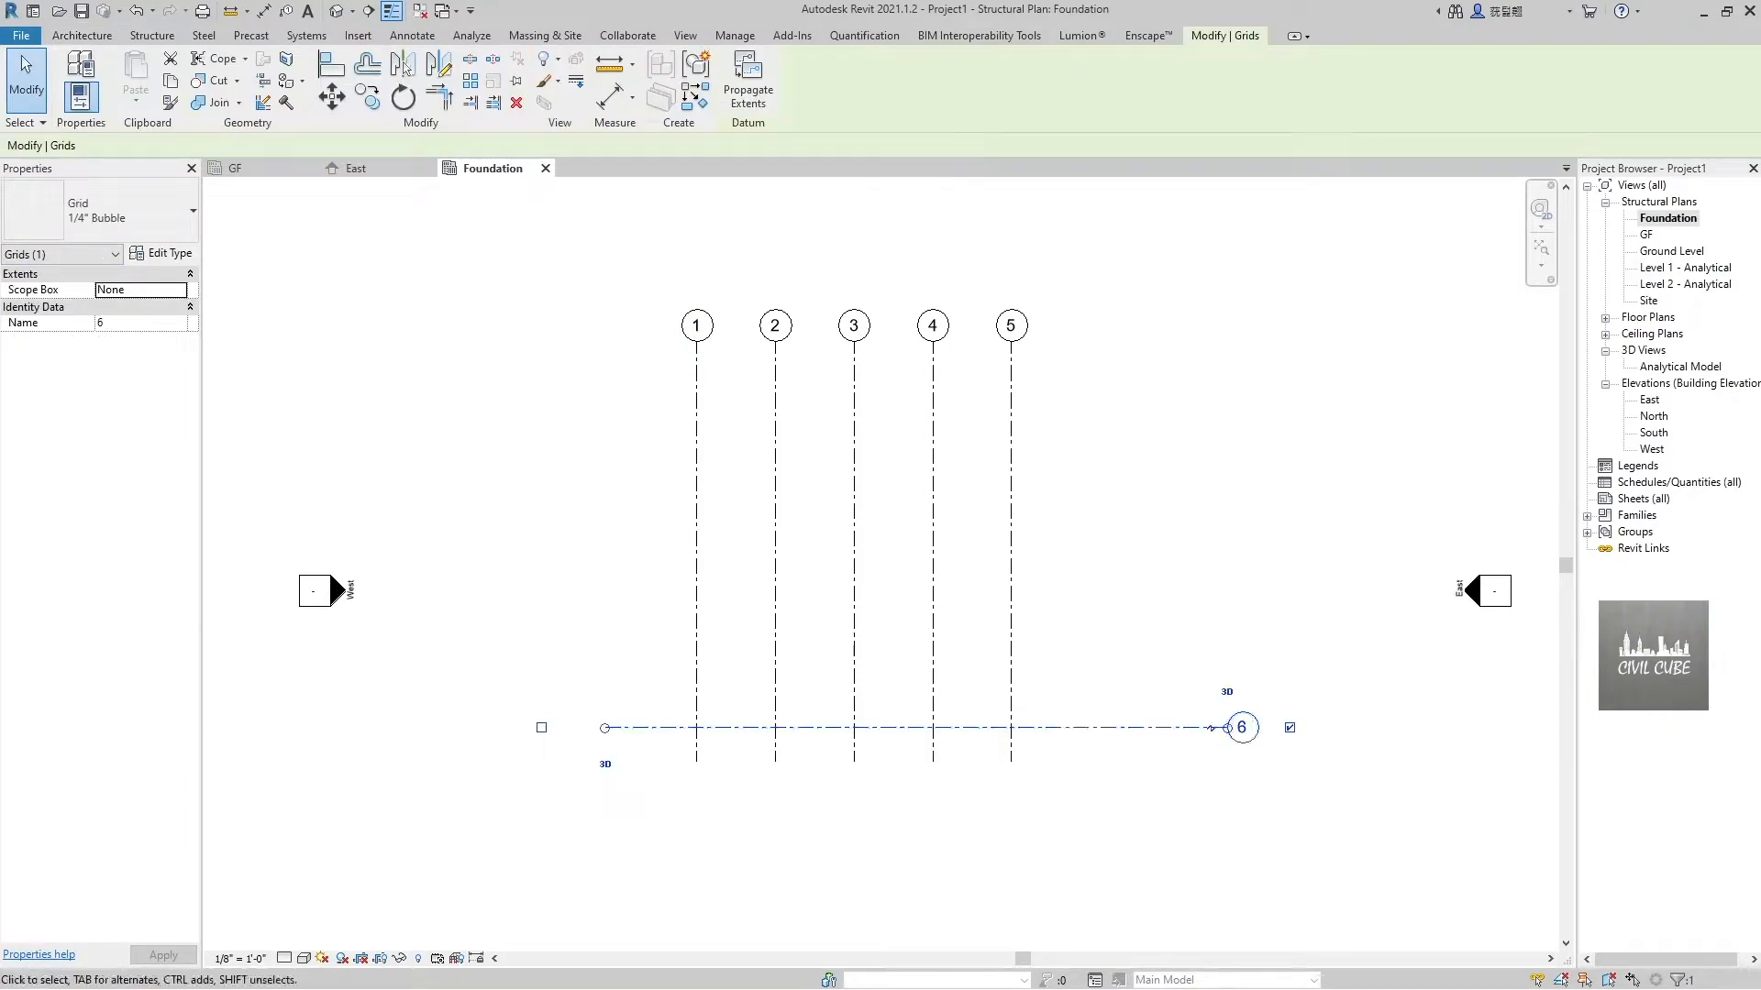
double_click(122, 323)
type("A")
left_click(479, 349)
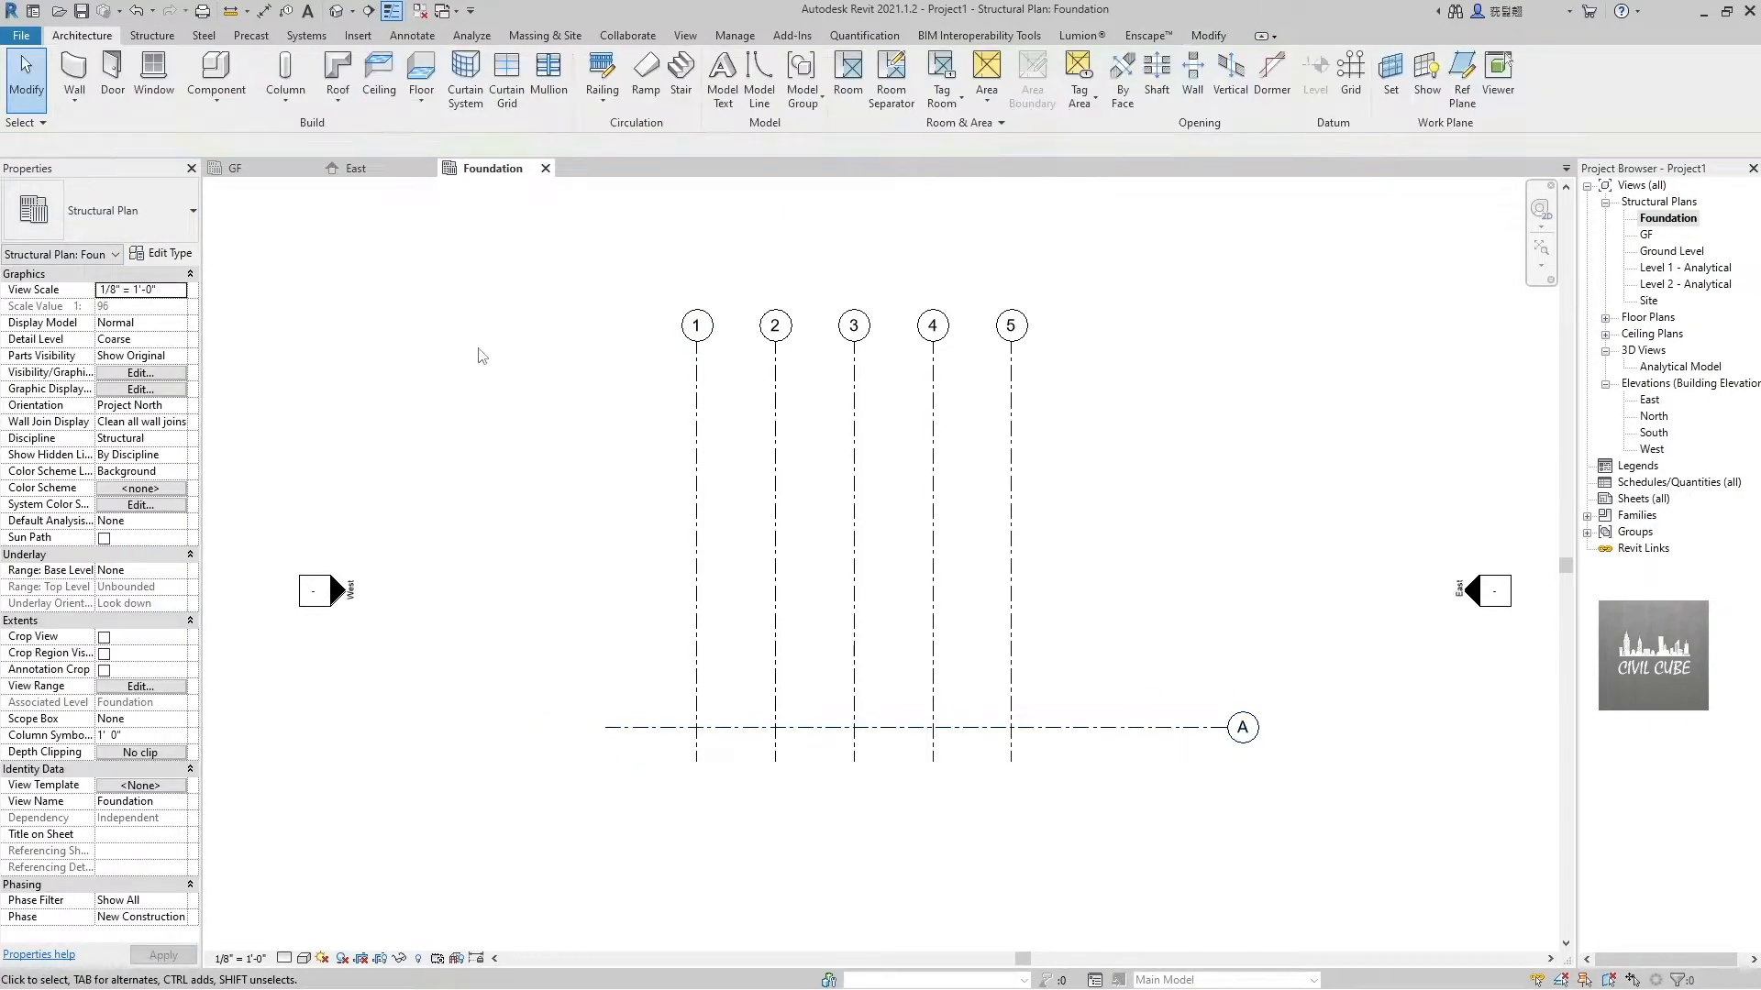
Add horizontal grids B to E above grid A by picking each previous line with a 10' 0" offset
key("g")
key("r")
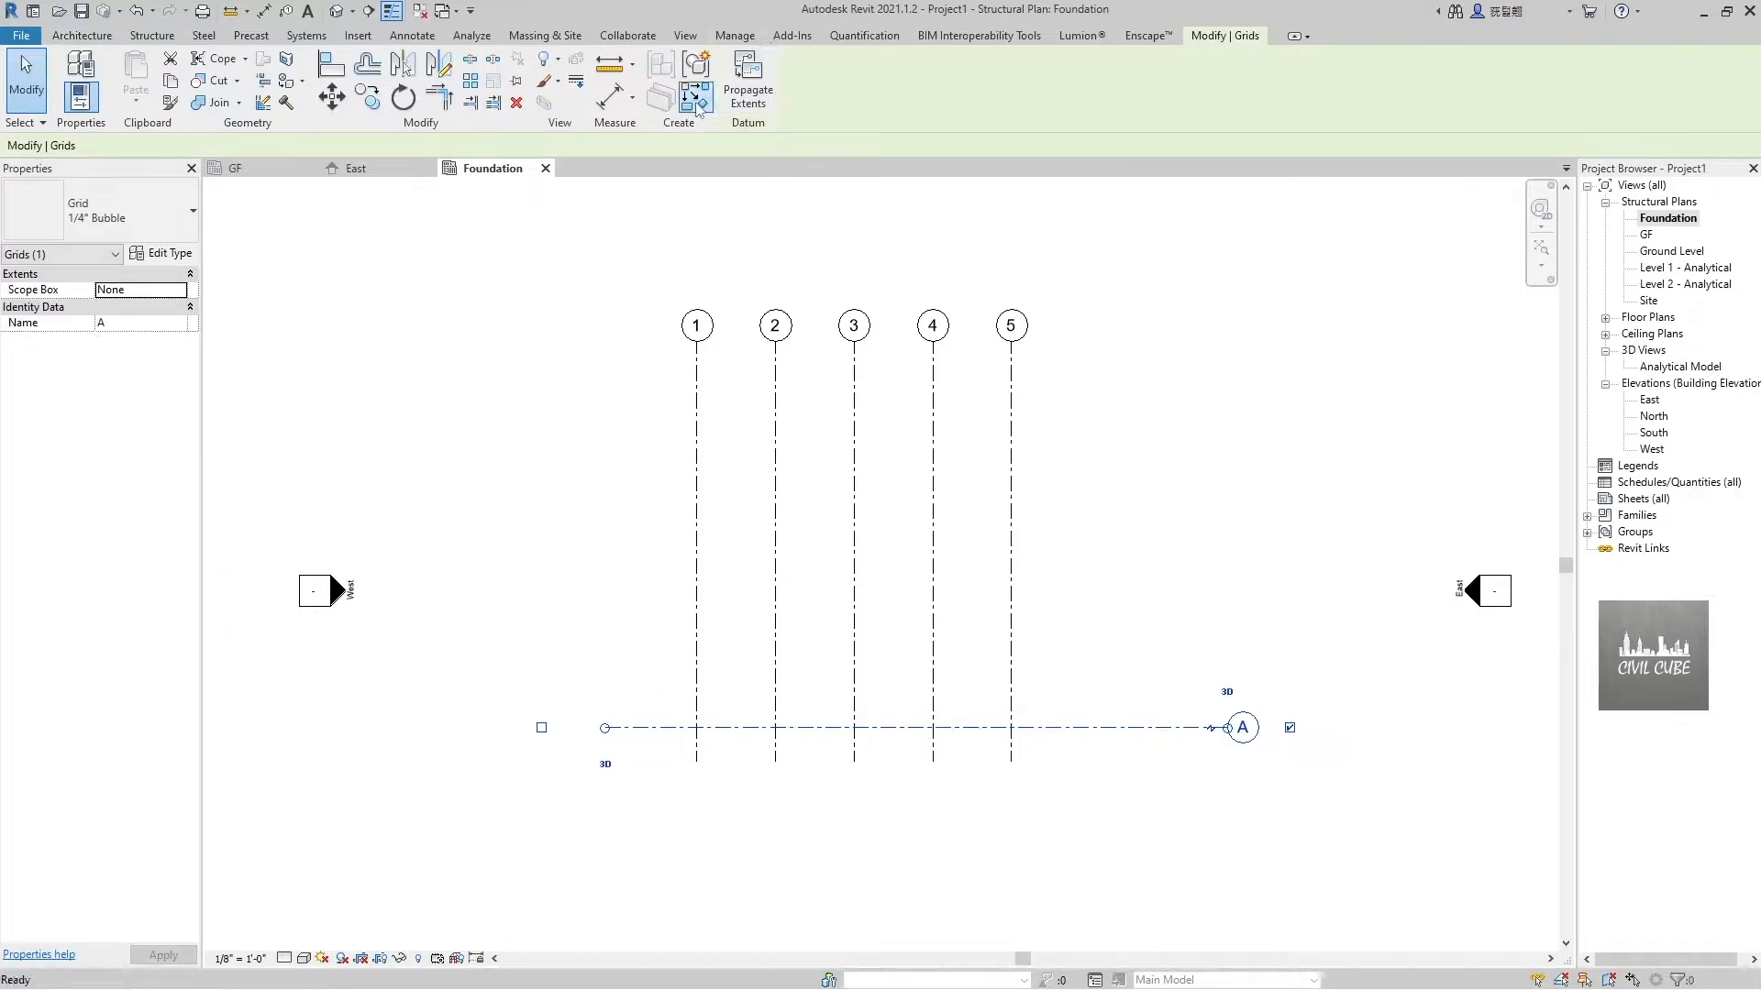
left_click(792, 62)
type("10'  0\"")
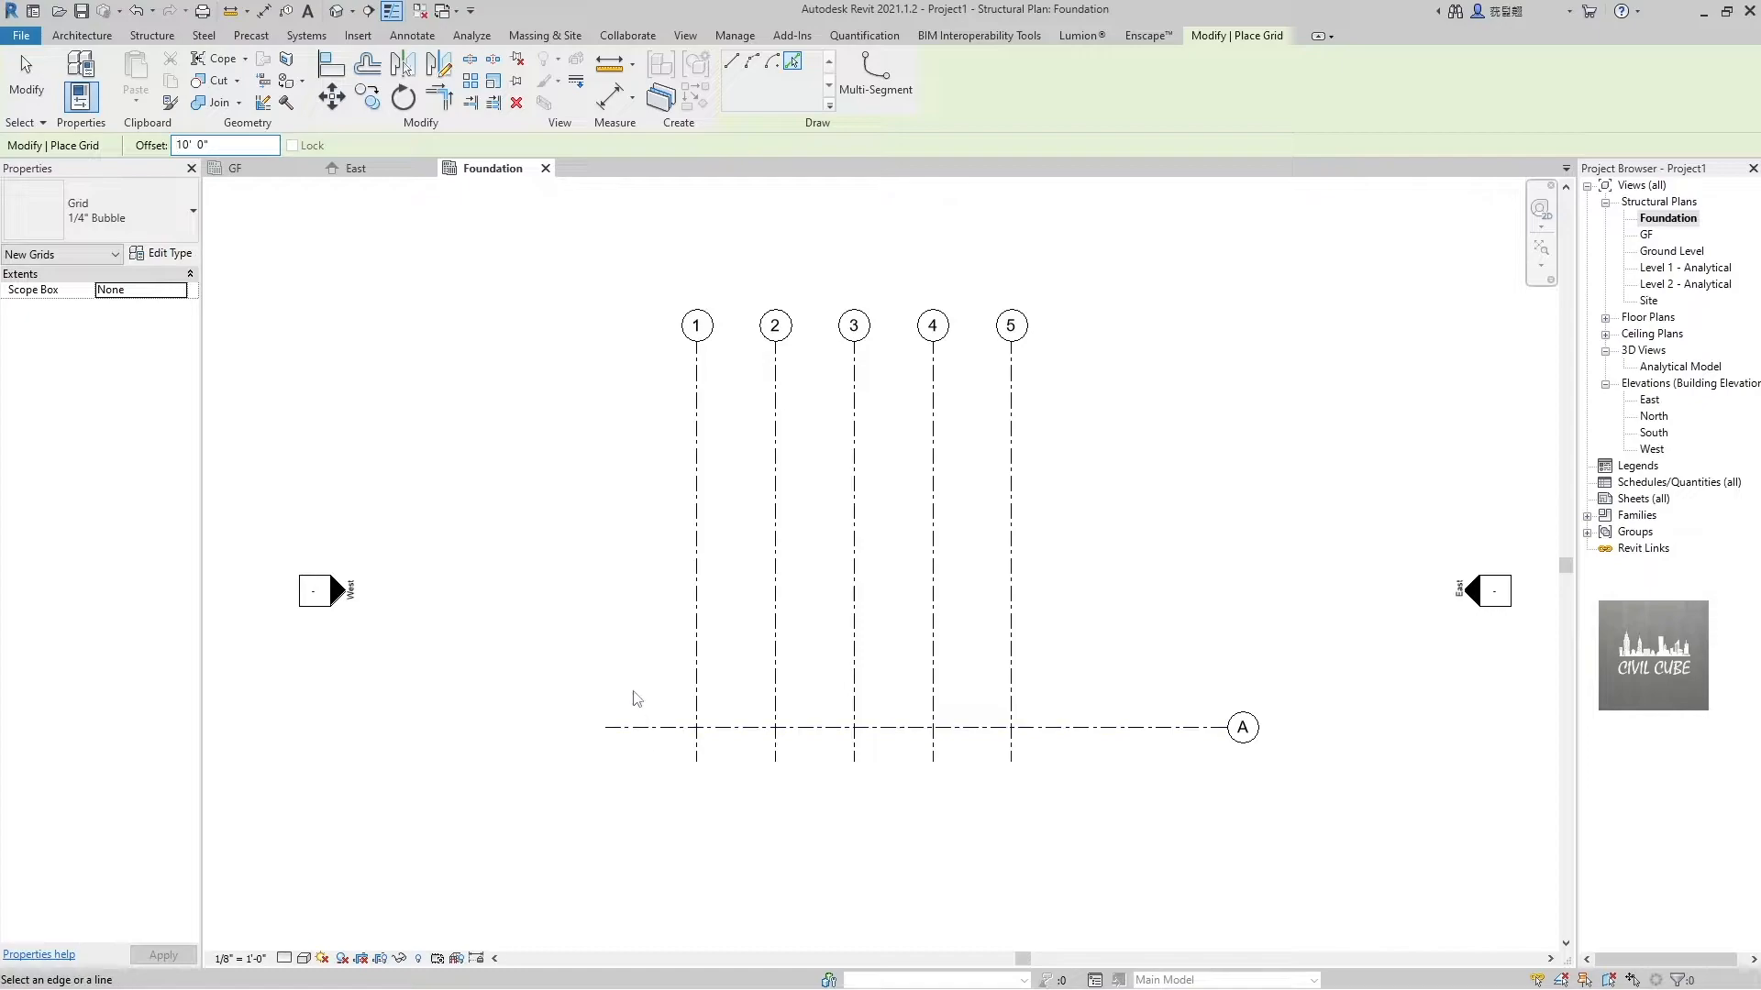
left_click(654, 723)
left_click(656, 650)
left_click(660, 570)
left_click(917, 493)
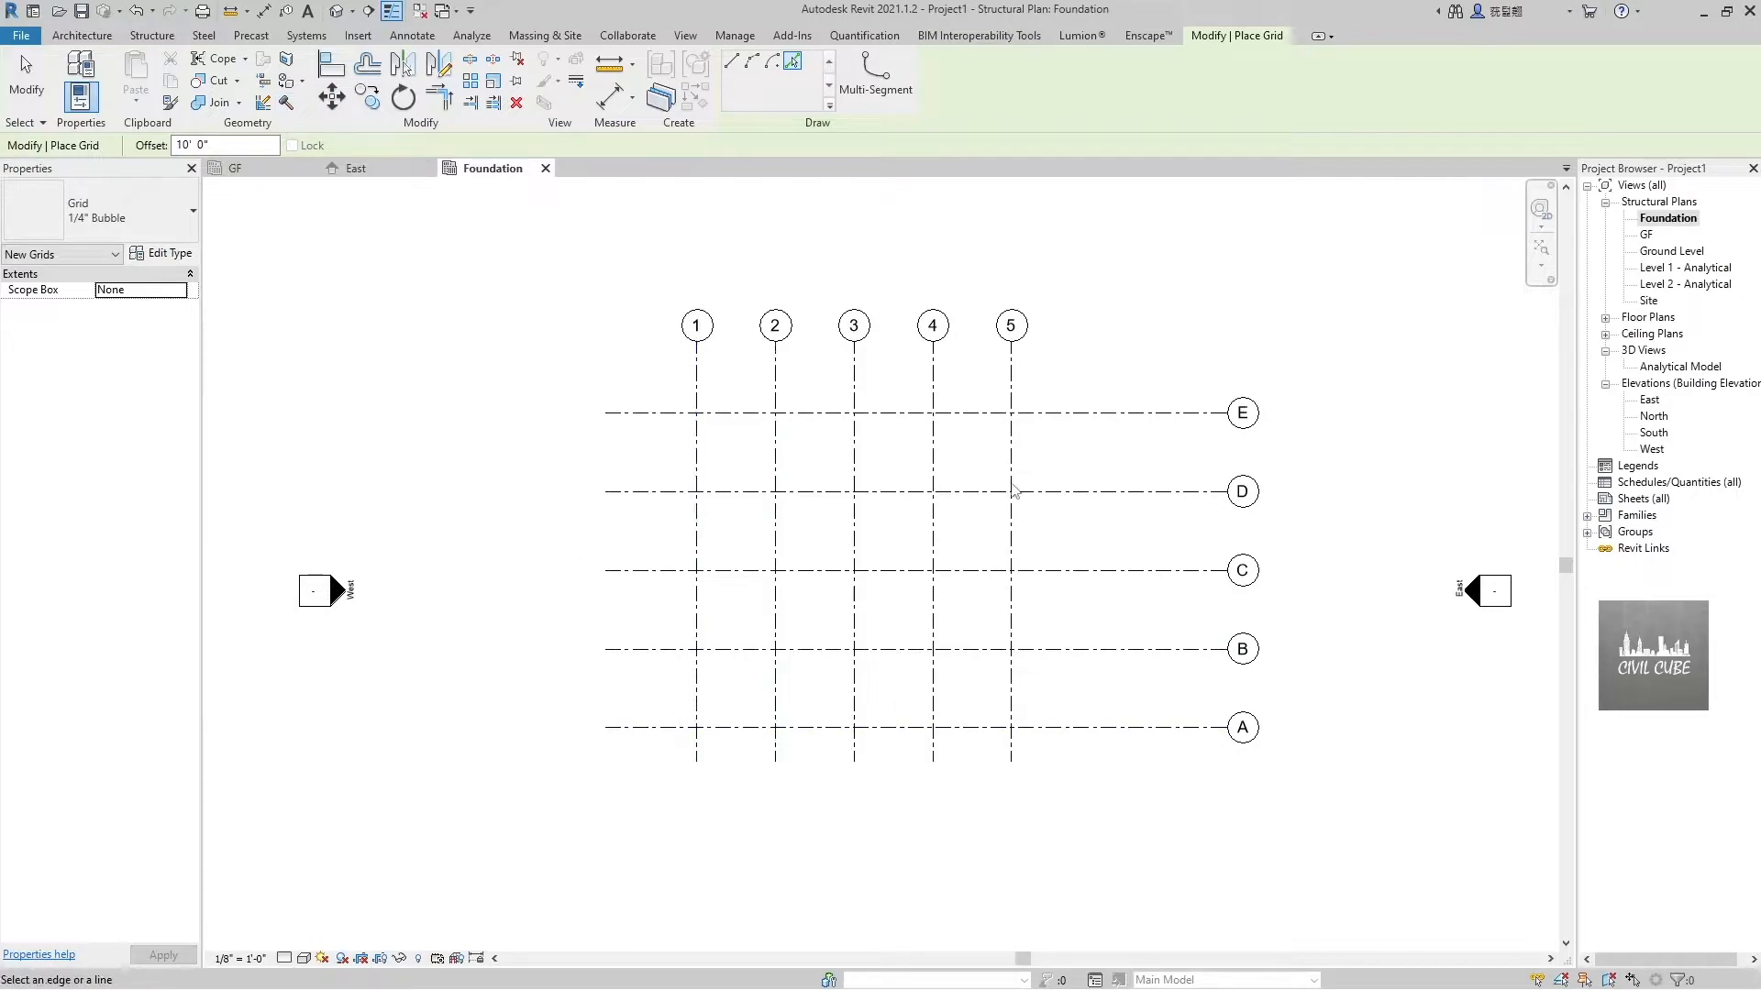
Select horizontal grids A to E in the Foundation plan and shift them left so they extend more evenly past grids 1 and 5
left_click(355, 167)
left_click(491, 175)
left_click(26, 78)
left_click_drag(1183, 807, 1137, 390)
left_click_drag(1227, 727, 1172, 723)
left_click(1165, 831)
scroll(763, 674, "up", 2)
scroll(523, 836, "down", 2)
scroll(699, 707, "up", 1)
Start a structural column using the Concrete-Rectangular-Column 12 x 18 type and turn off Moves With Grids
left_click(157, 36)
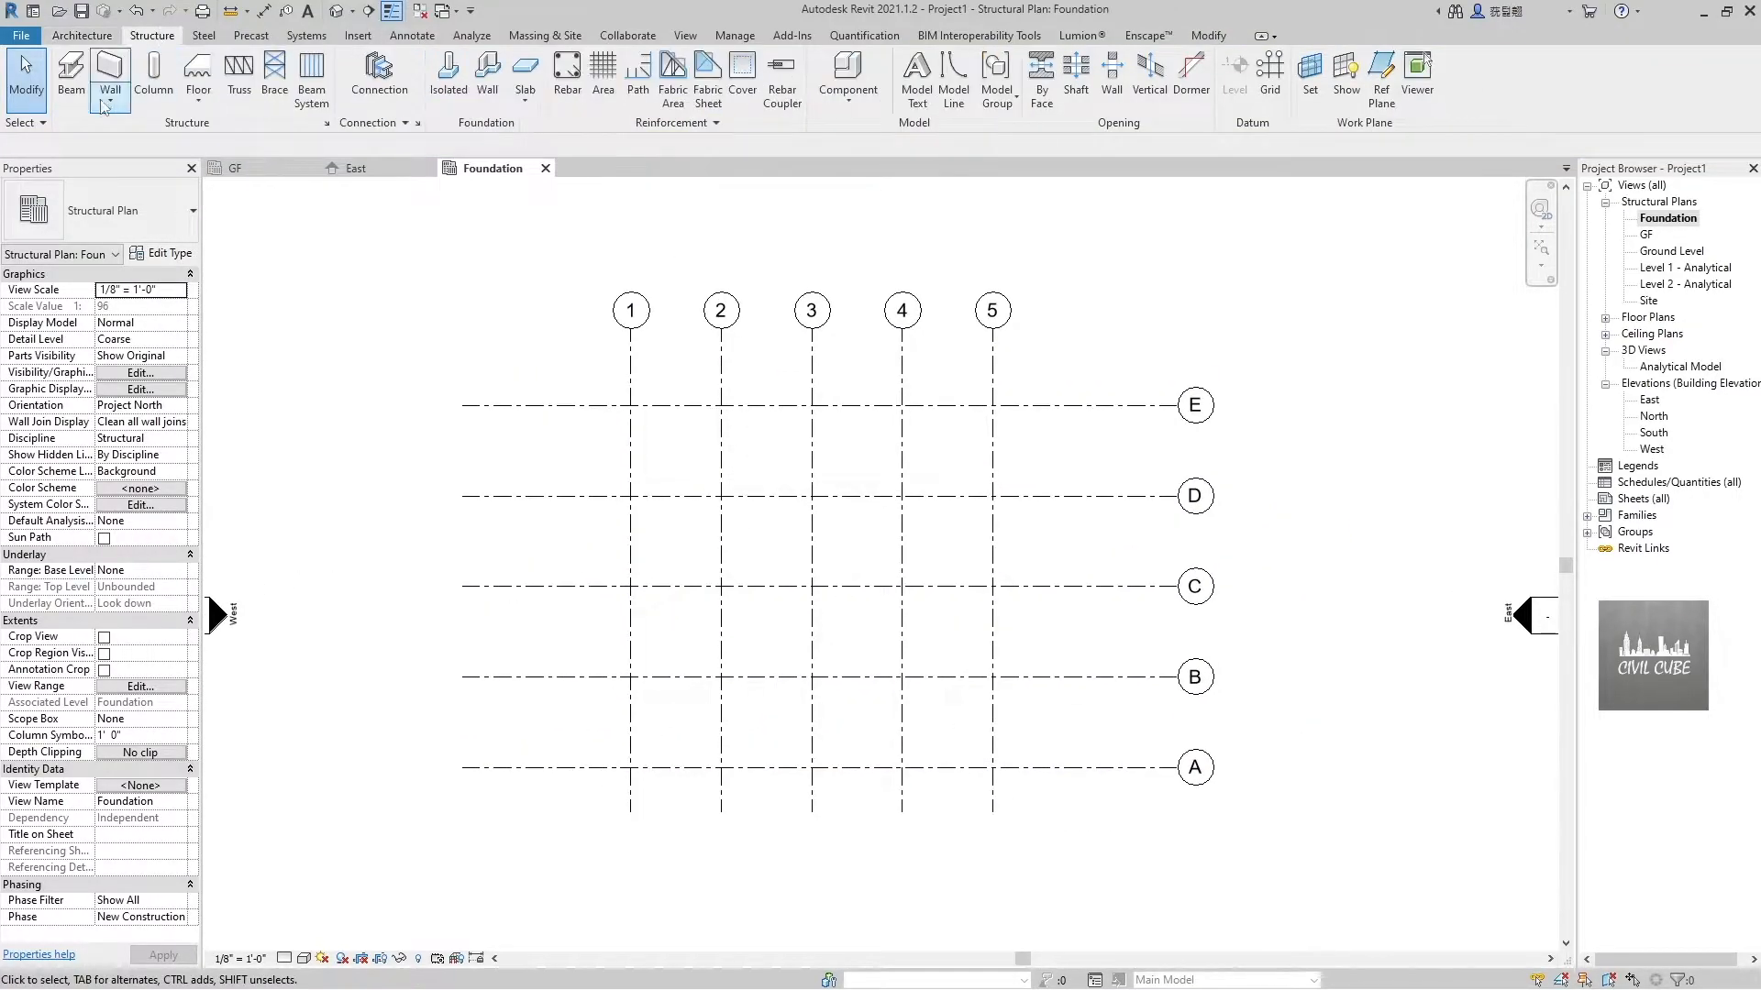
left_click(149, 92)
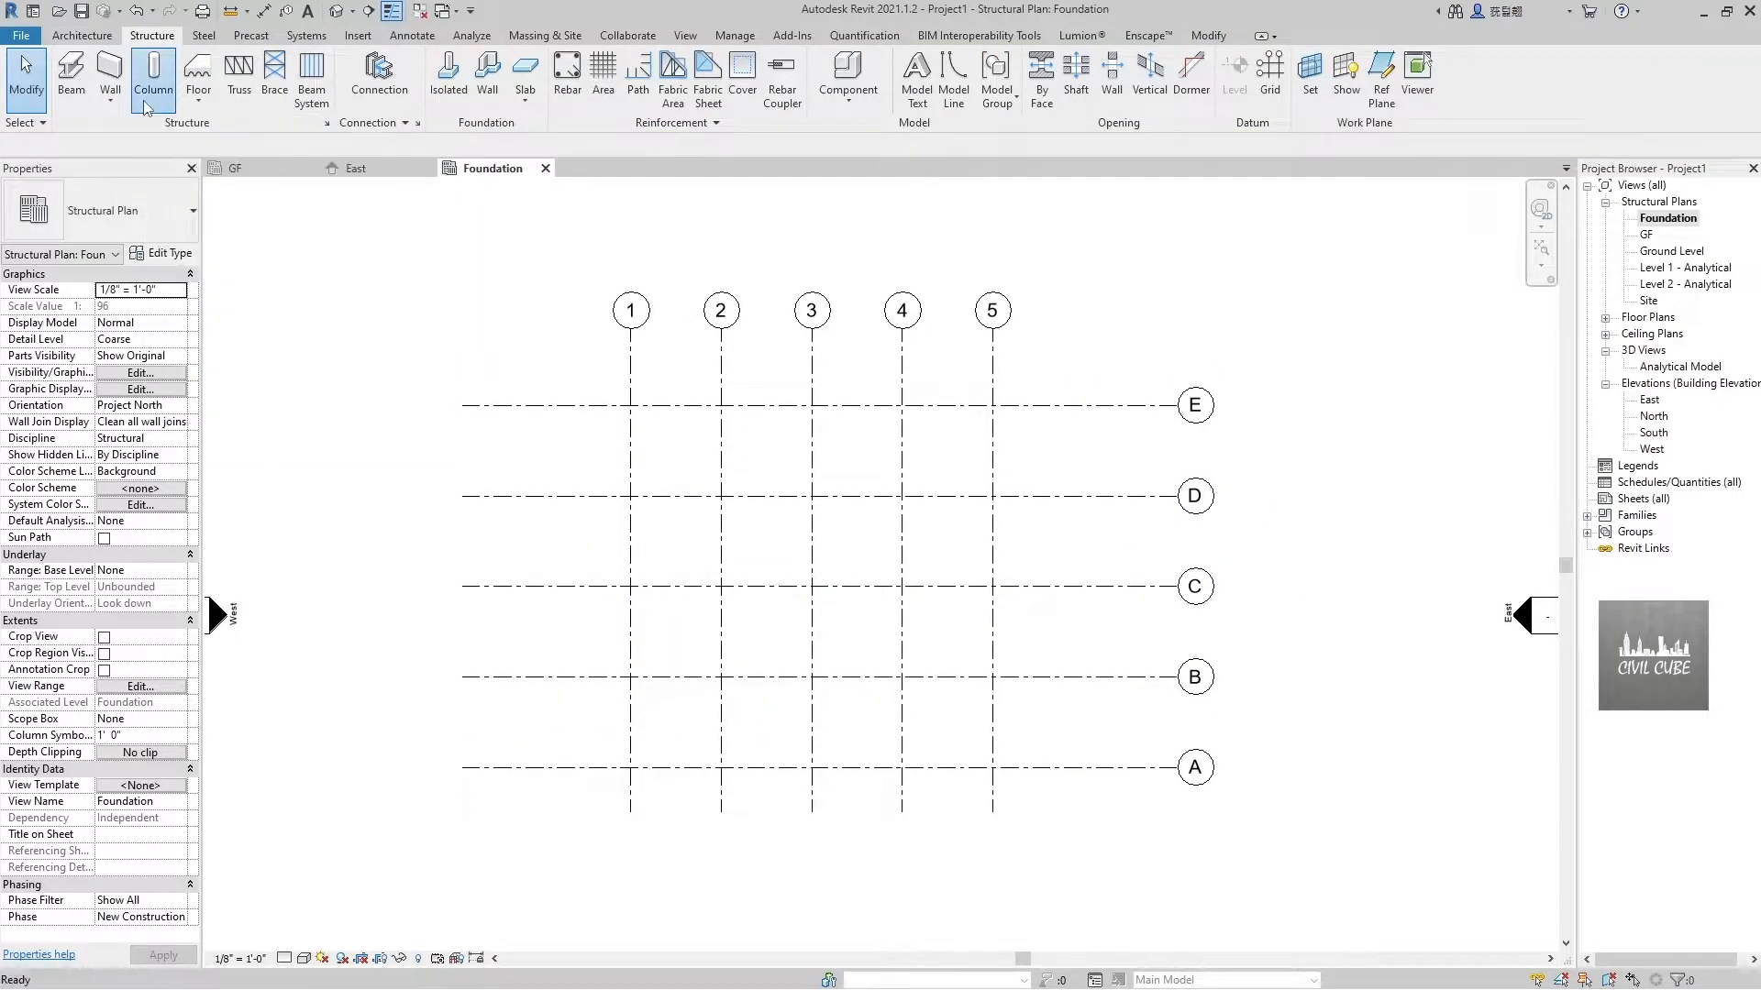
left_click(179, 203)
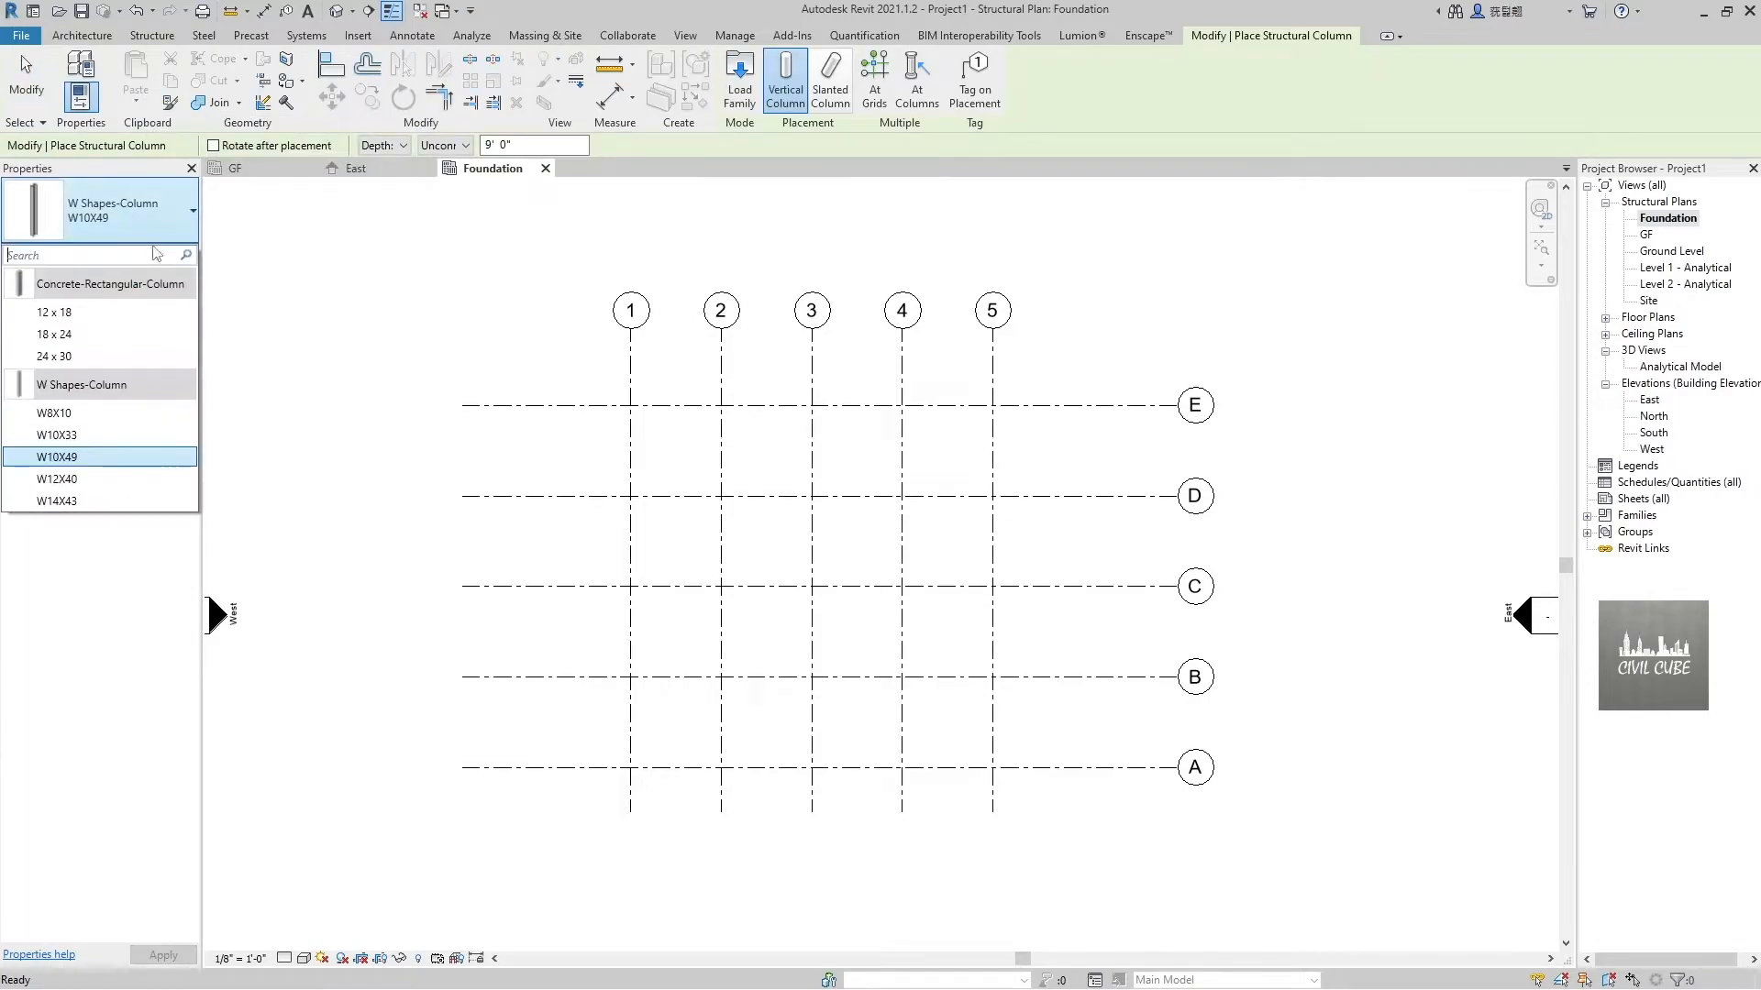
left_click(135, 312)
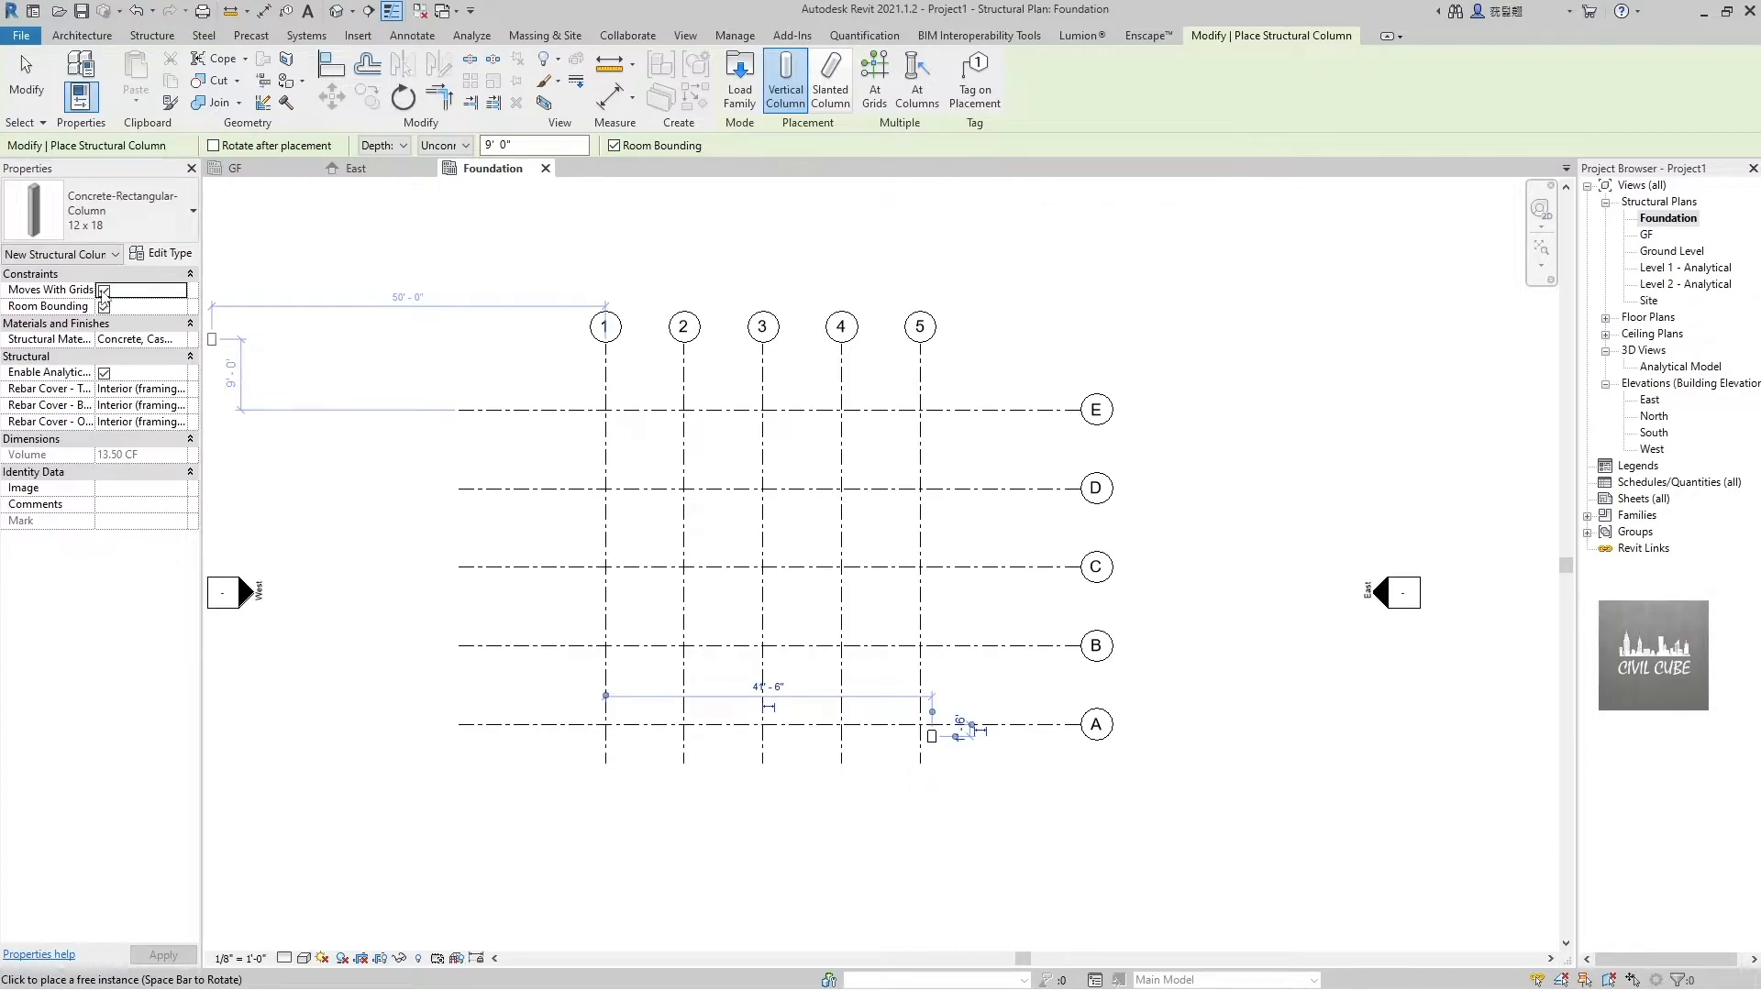
left_click(103, 291)
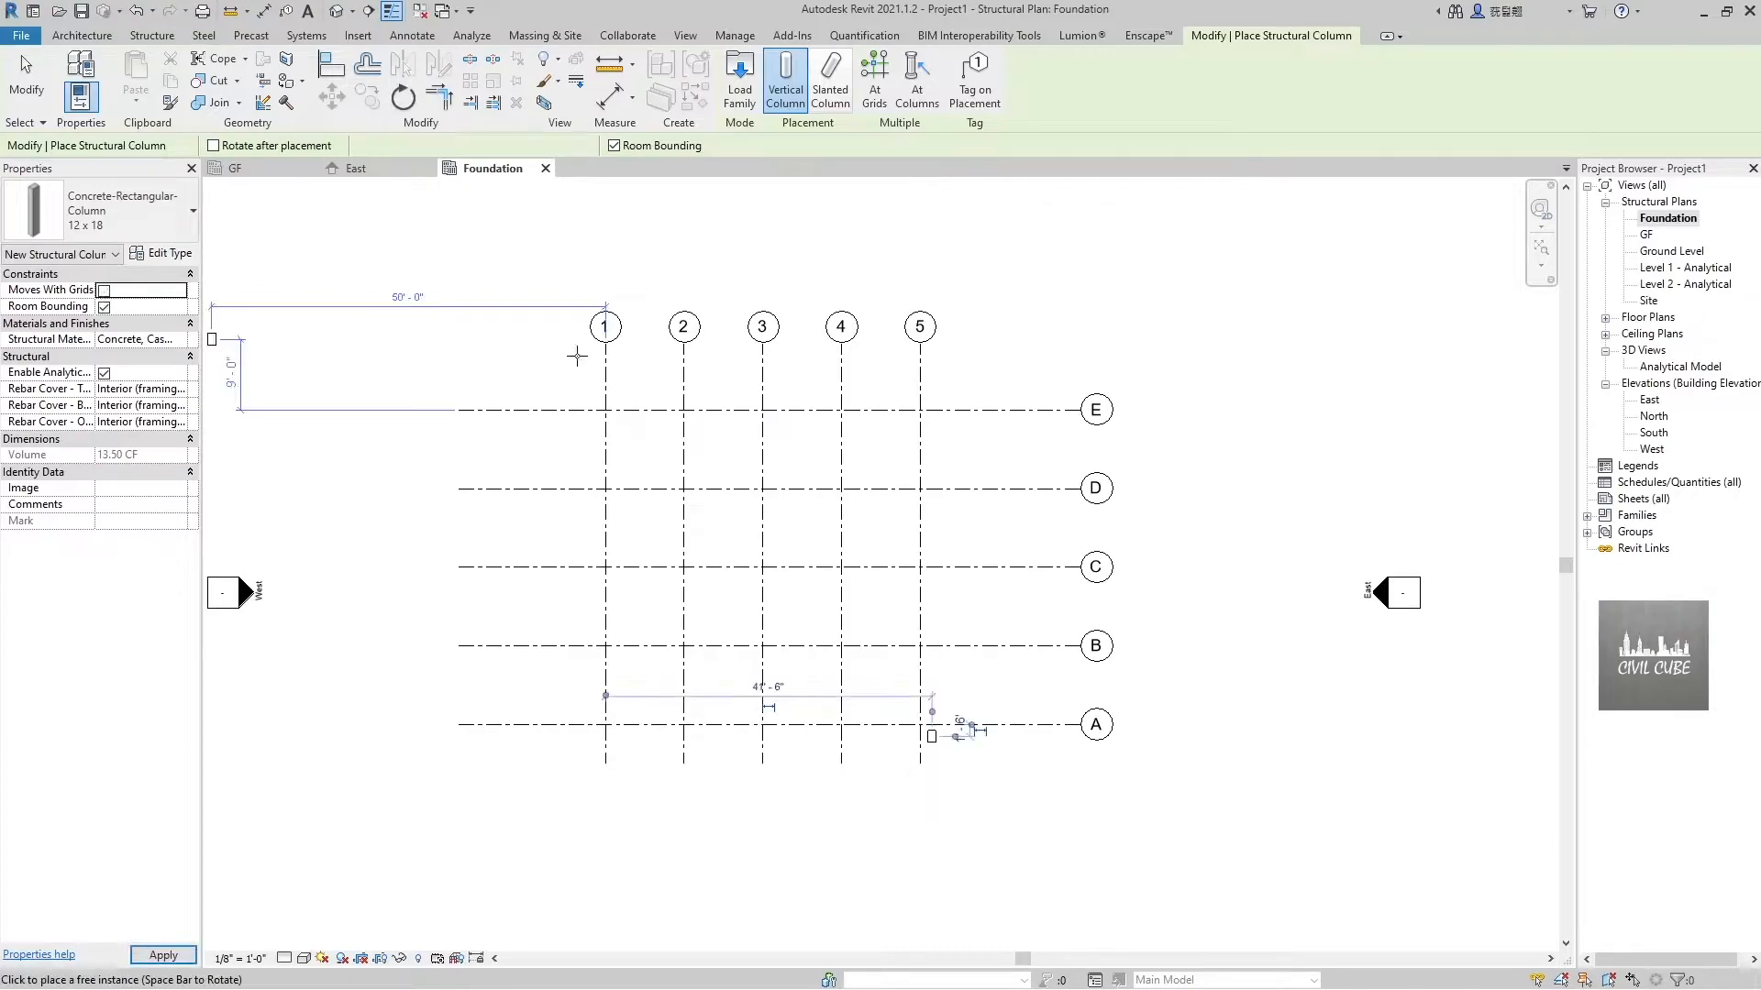
Place 12 x 18 concrete columns along grid 1 at its intersections with grids E, D, C, B and A
scroll(605, 408, "up", 3)
scroll(607, 408, "up", 2)
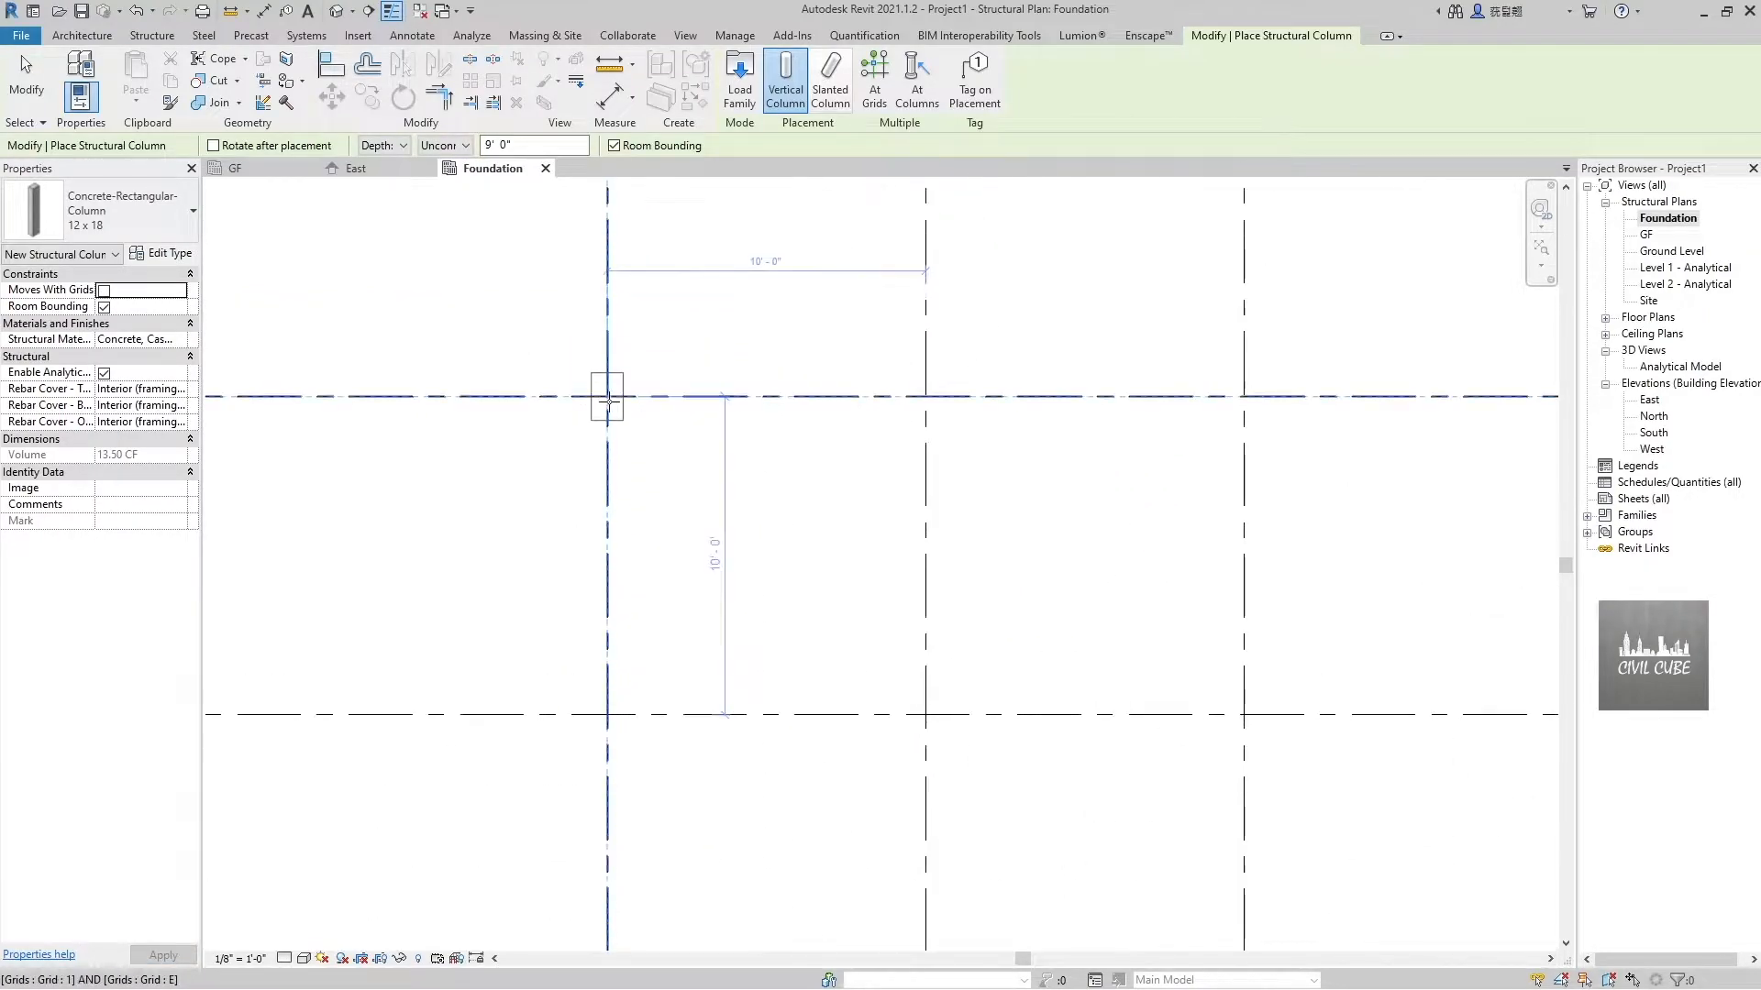
left_click(610, 401)
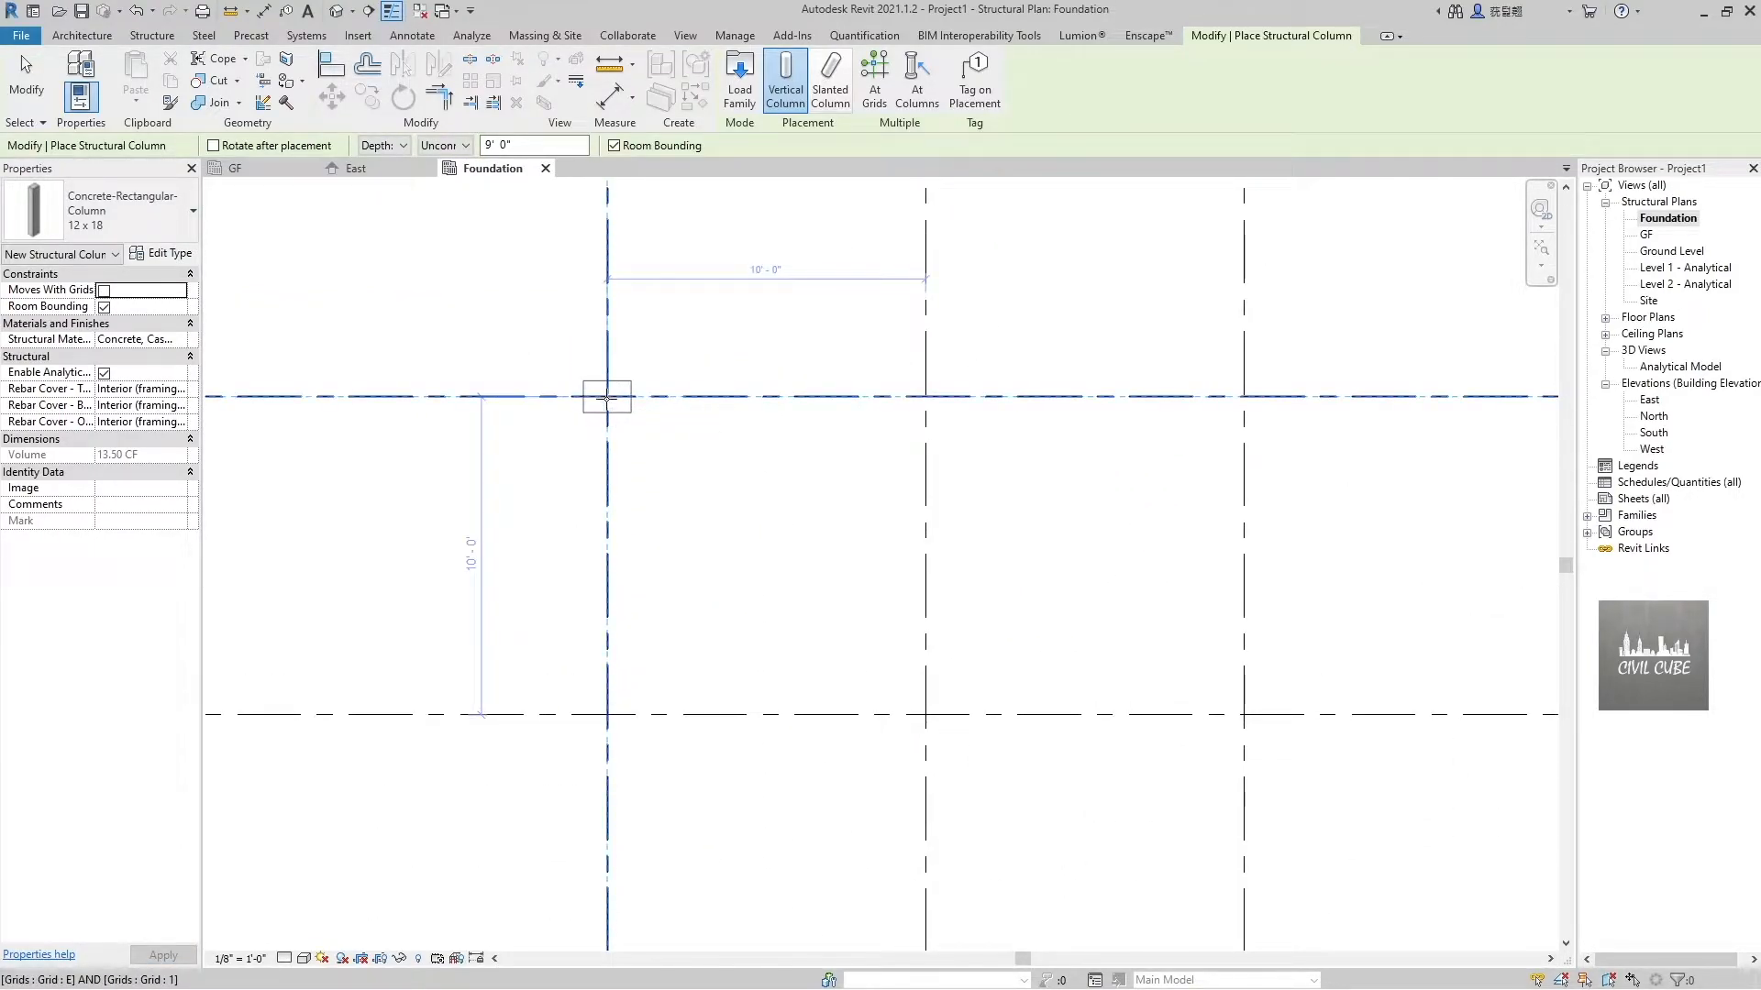
scroll(673, 346, "down", 2)
scroll(672, 346, "down", 1)
left_click(640, 529)
left_click(640, 687)
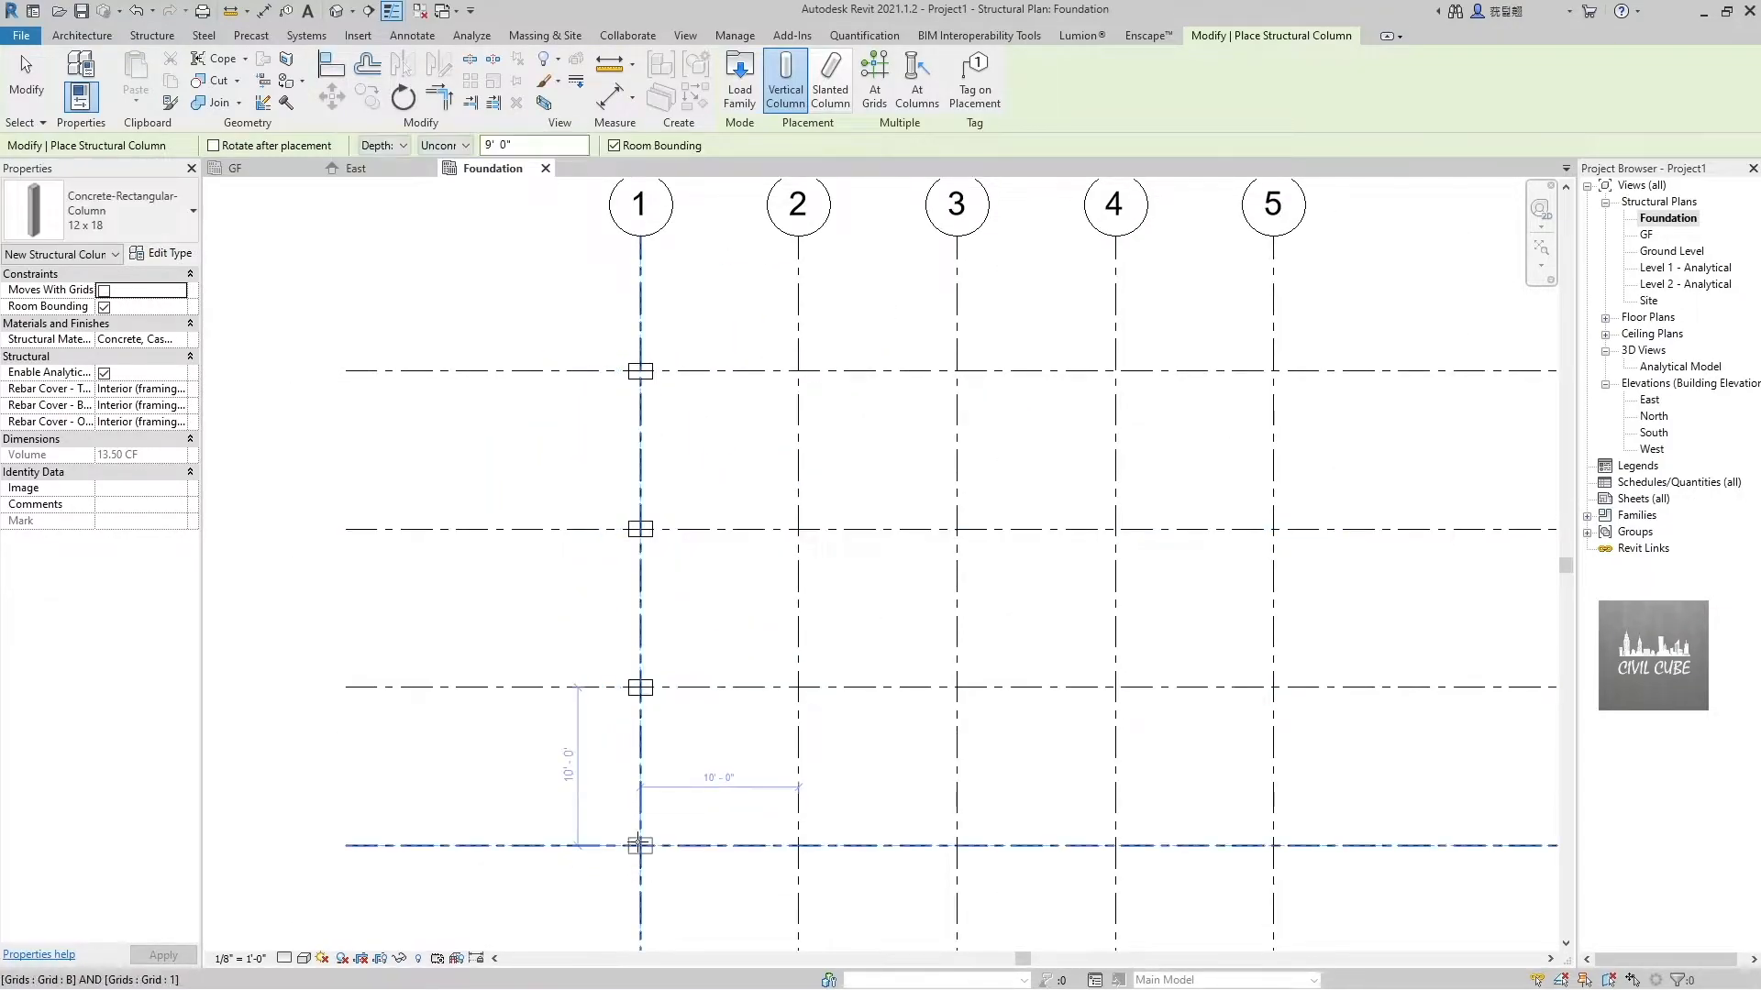
scroll(618, 747, "down", 2)
left_click(630, 802)
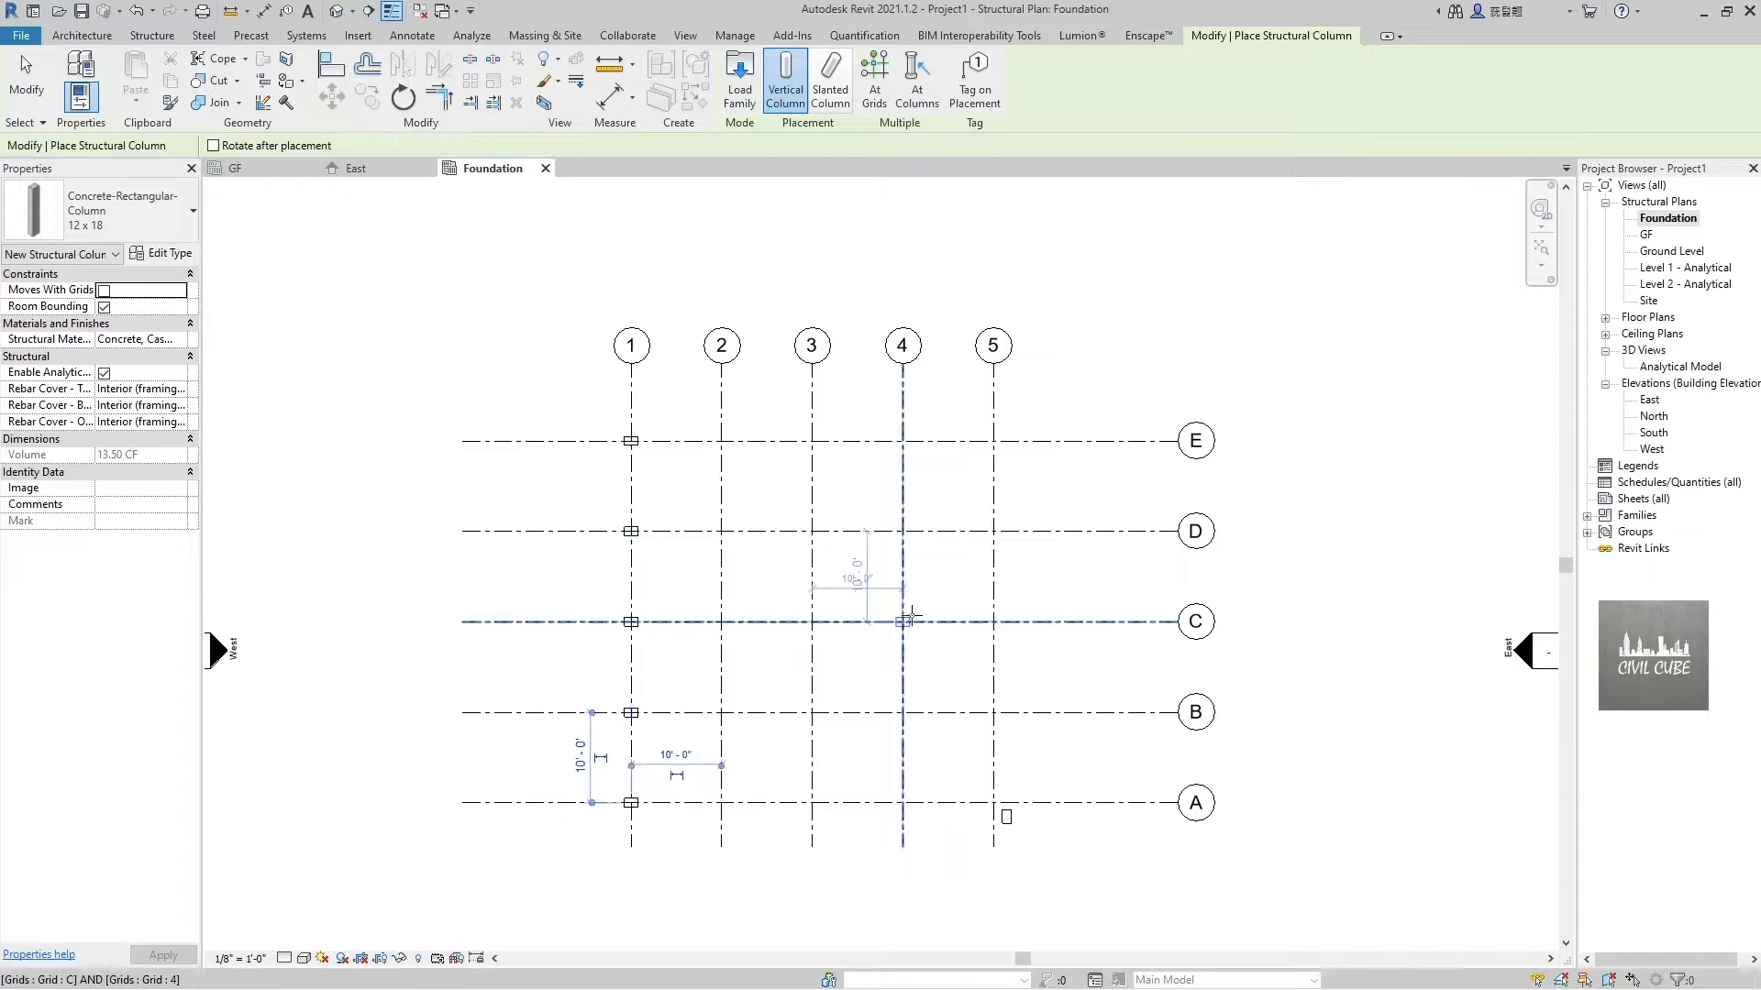
Place 12 x 18 concrete columns along grid 5 at its intersections with grids E to A
left_click(993, 441)
left_click(994, 530)
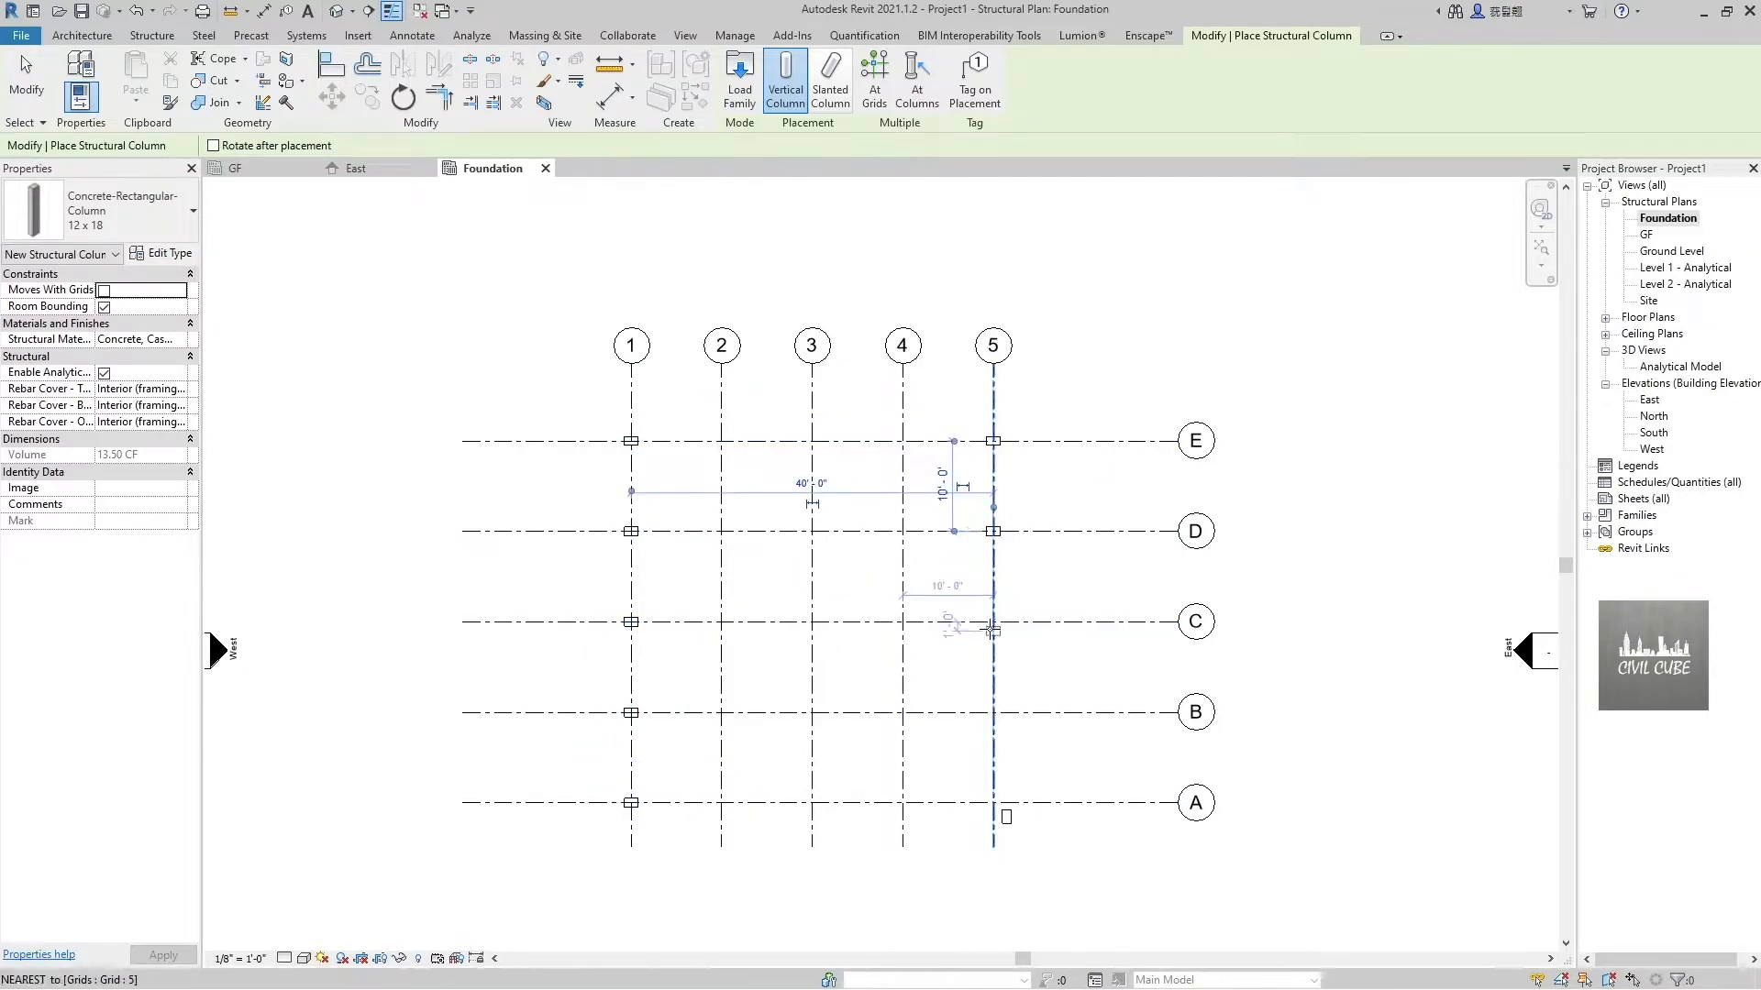
left_click(992, 690)
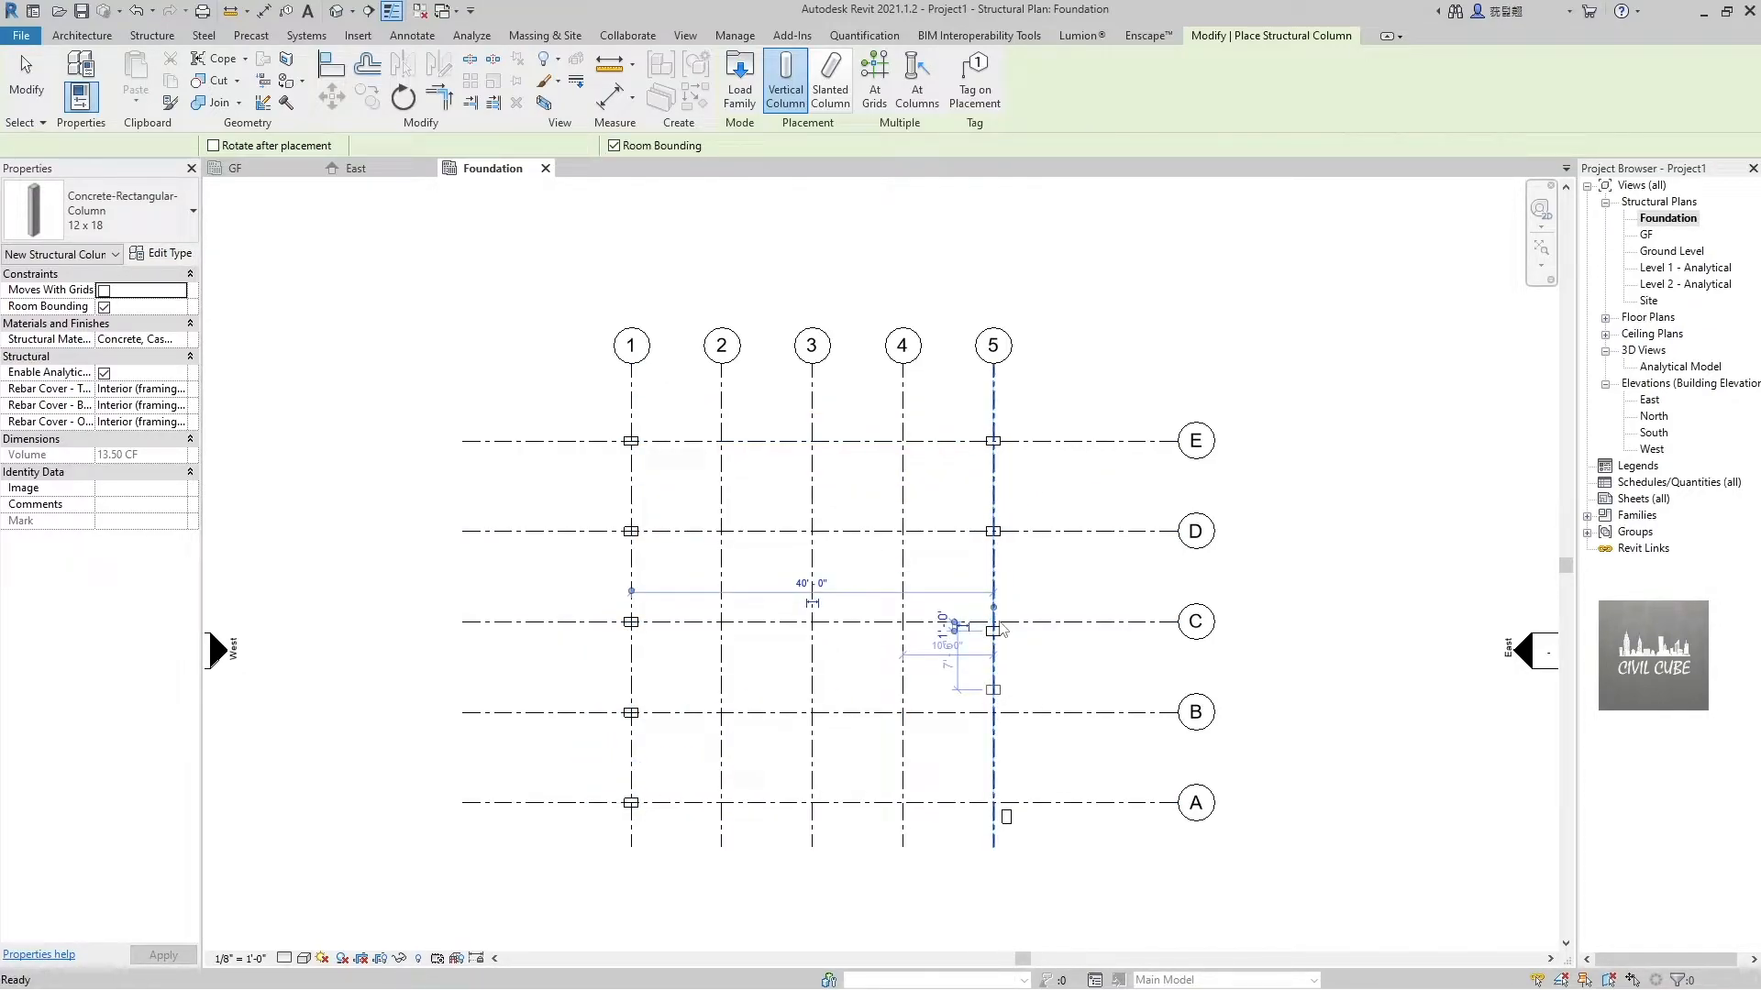
left_click(992, 621)
left_click(992, 713)
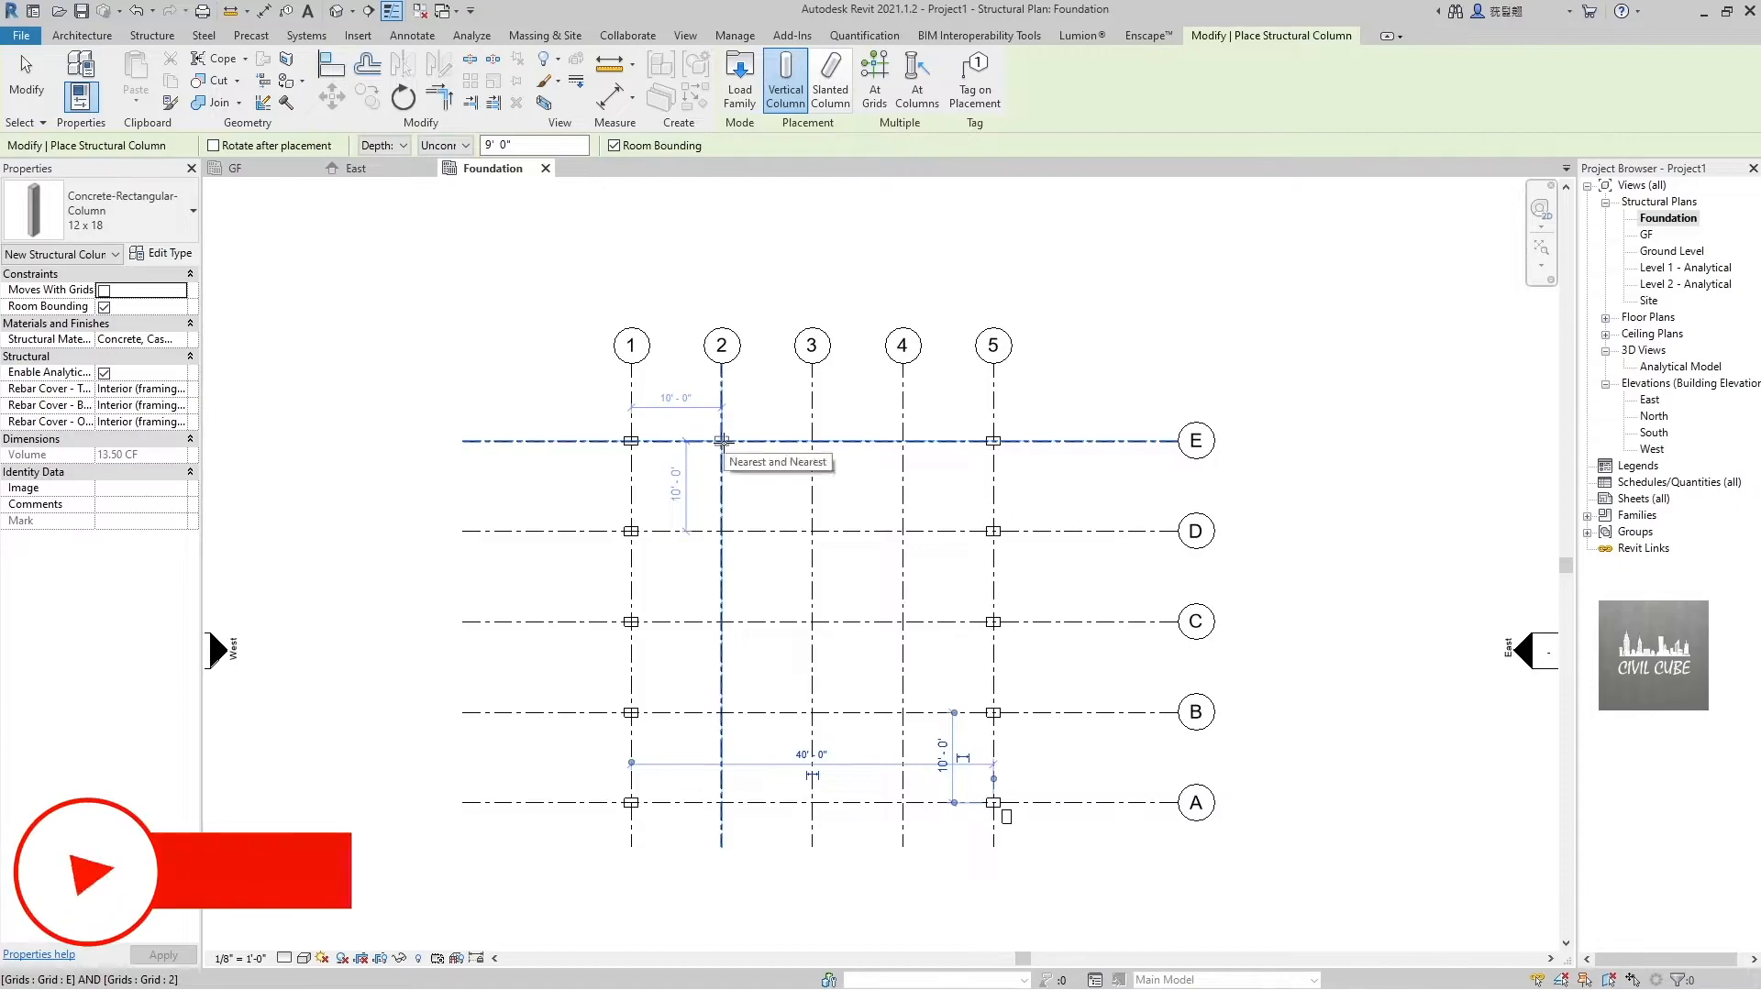
Place columns at grids 2, 3 and 4 along both grid E and grid A, then end column placement
left_click(722, 441)
left_click(811, 441)
left_click(903, 442)
left_click(722, 803)
left_click(812, 803)
left_click(903, 804)
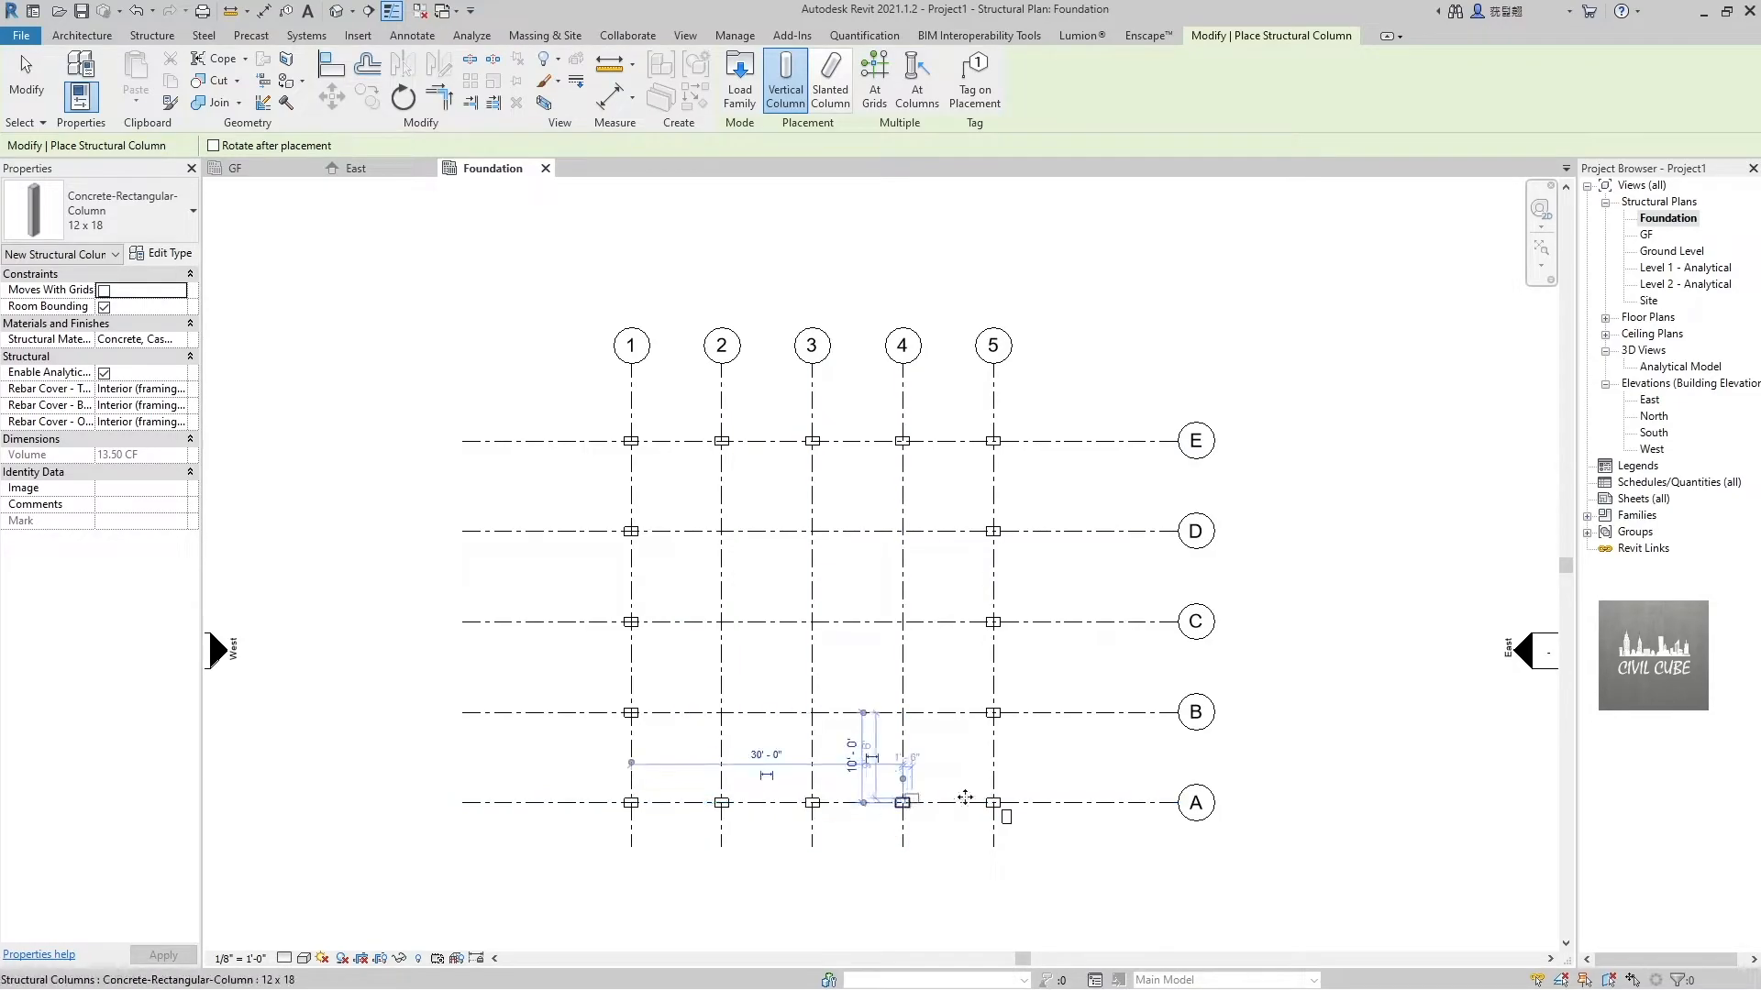
key("Escape")
key("Escape")
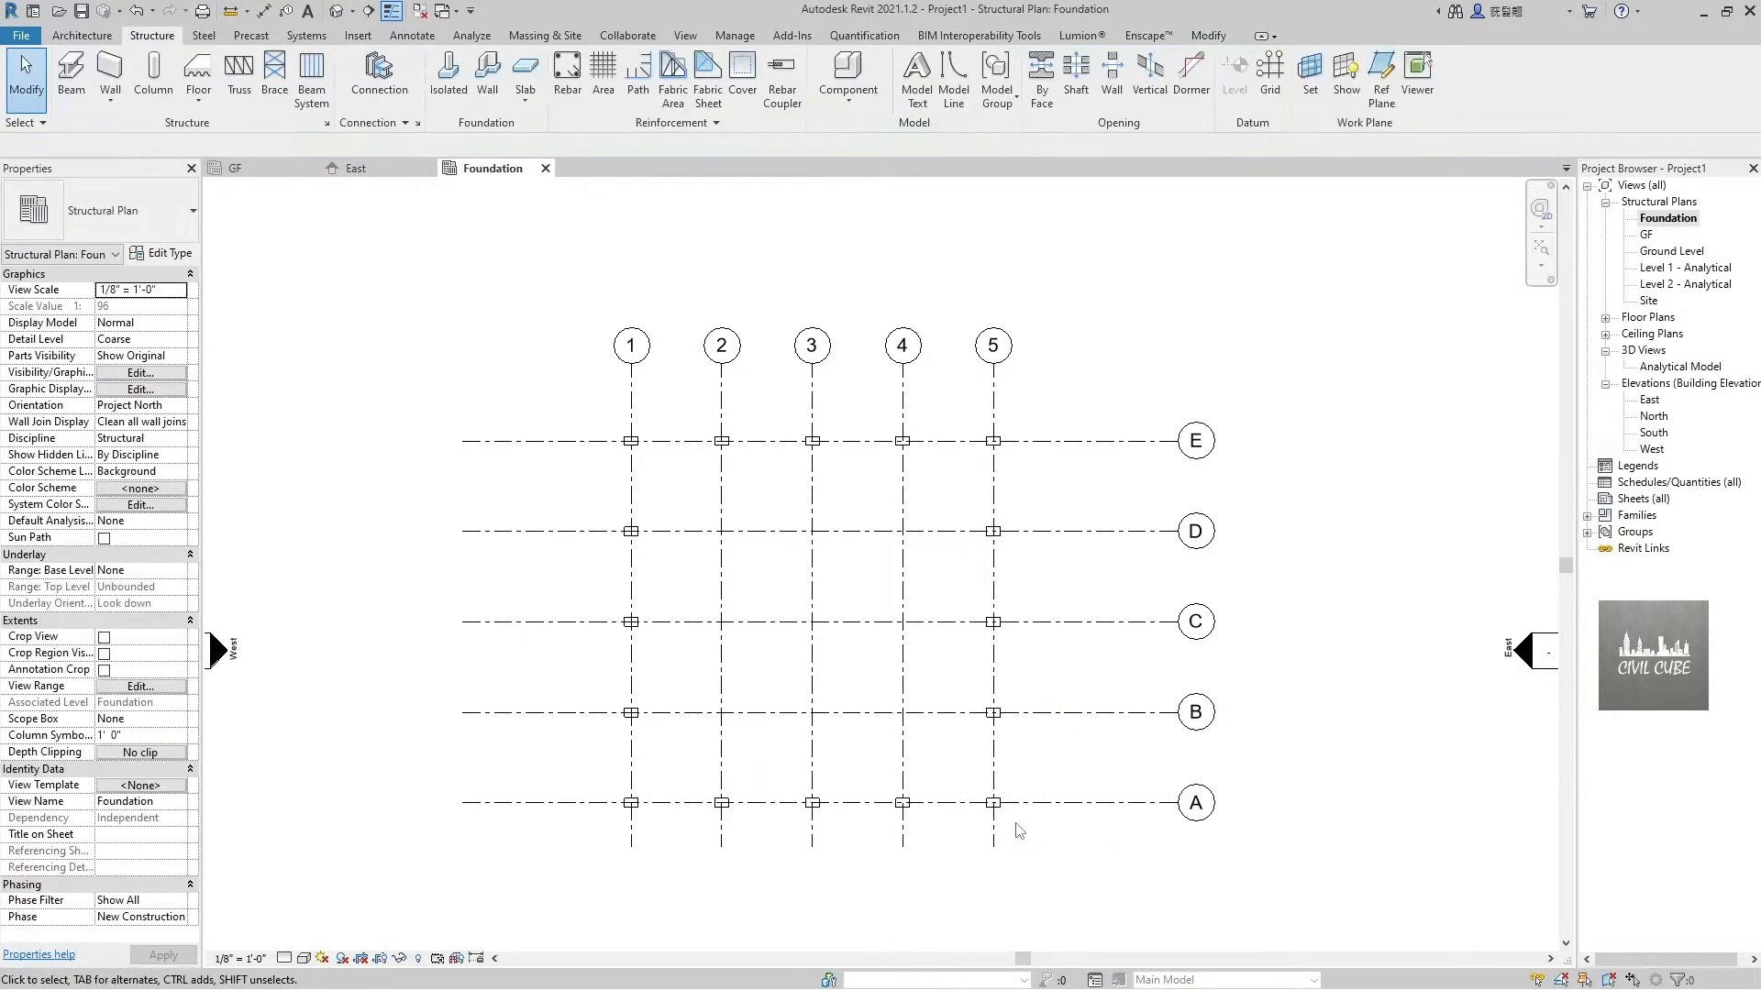
In the East elevation, select all the structural columns and set their Top Level to GF
left_click(355, 168)
left_click_drag(1090, 805, 629, 713)
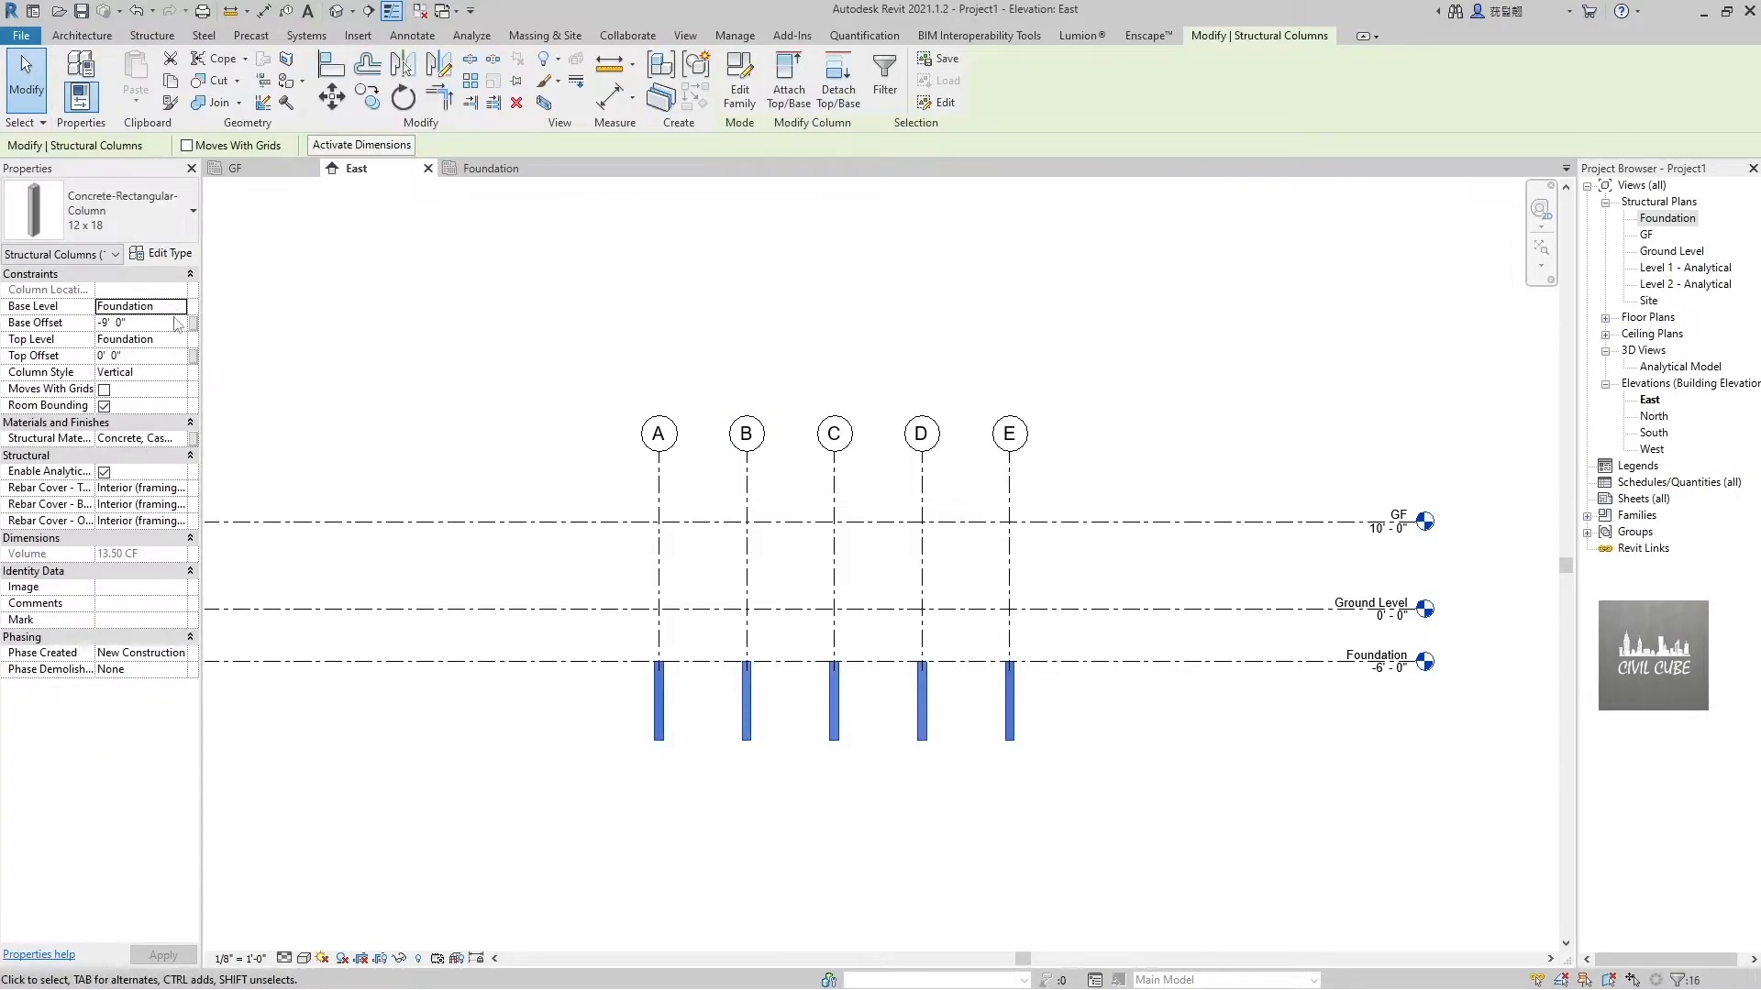
left_click(183, 346)
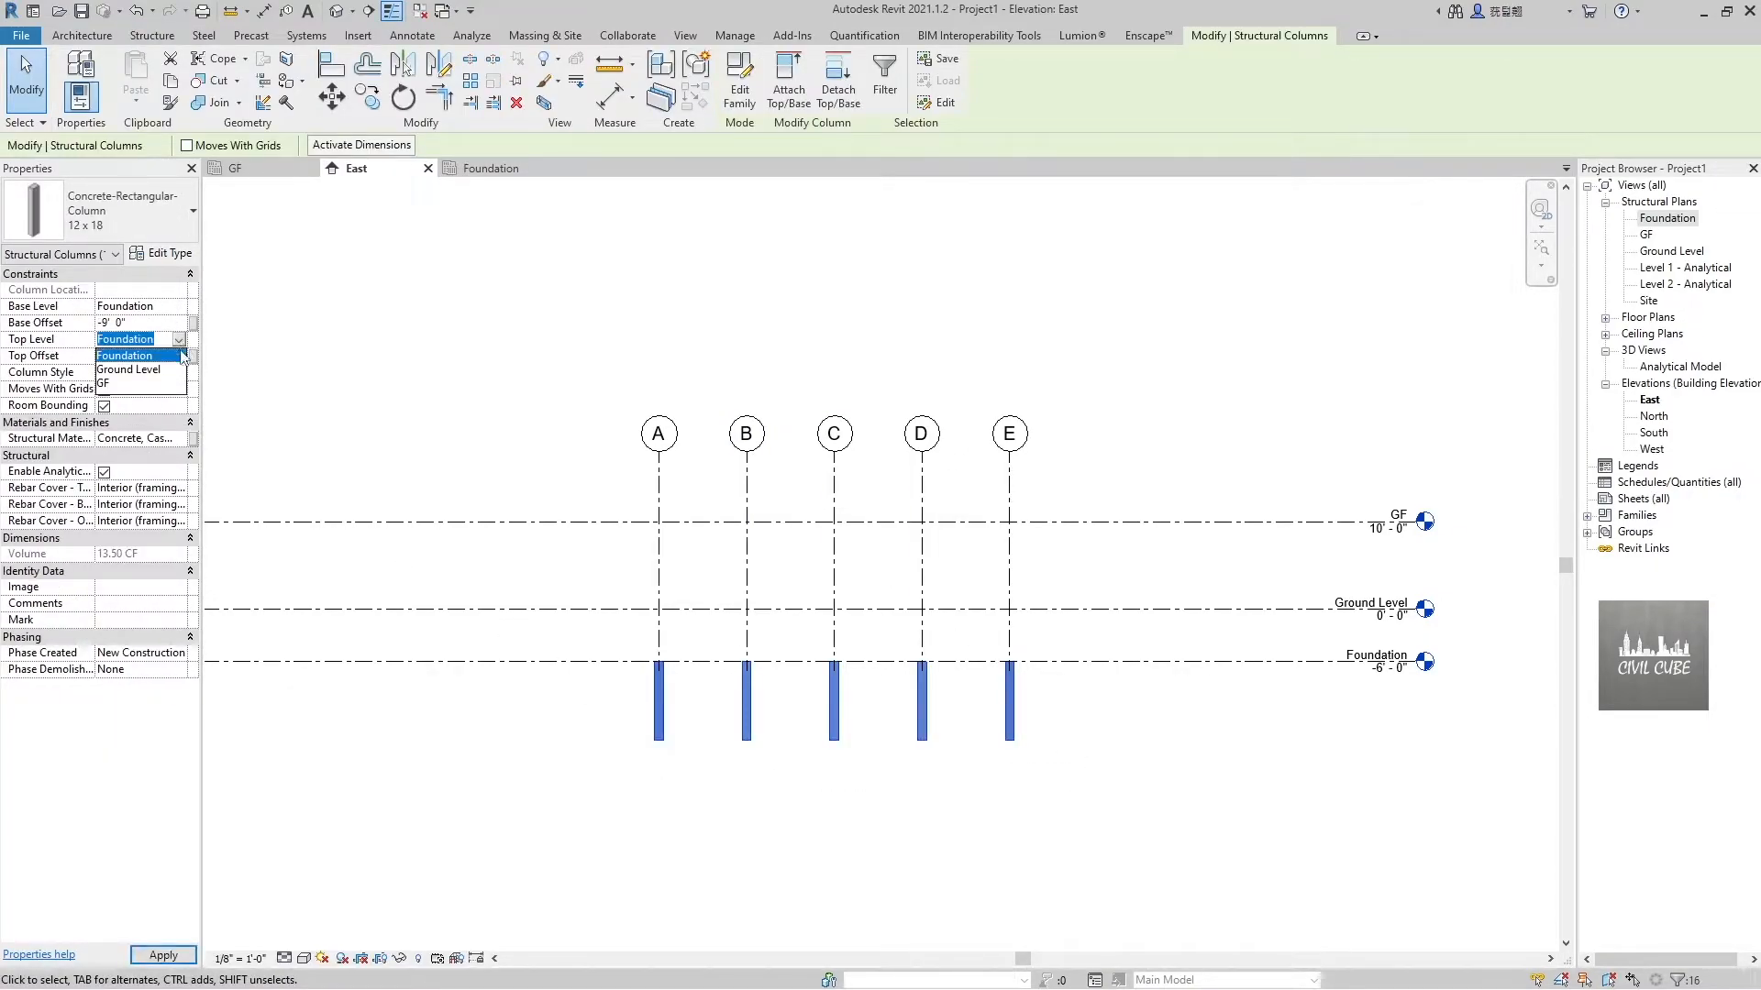
left_click(129, 384)
key("Escape")
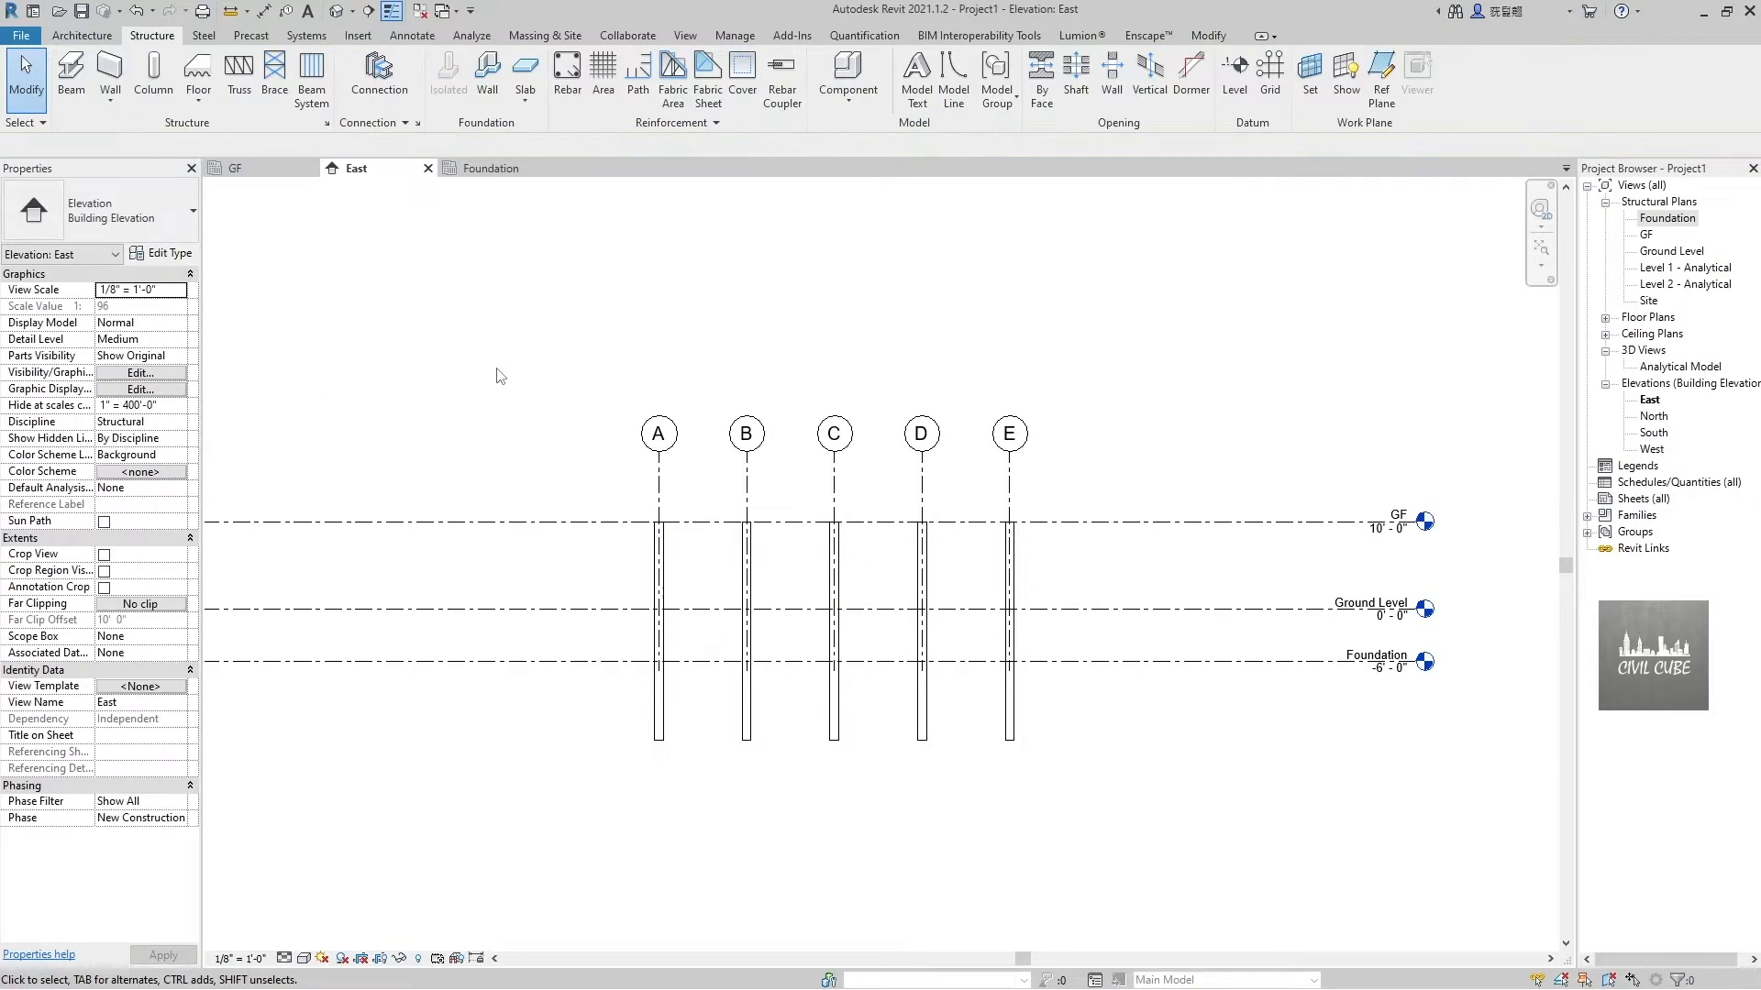
Select all the columns in the East elevation and set their Base Offset to 0
left_click_drag(1146, 820, 483, 653)
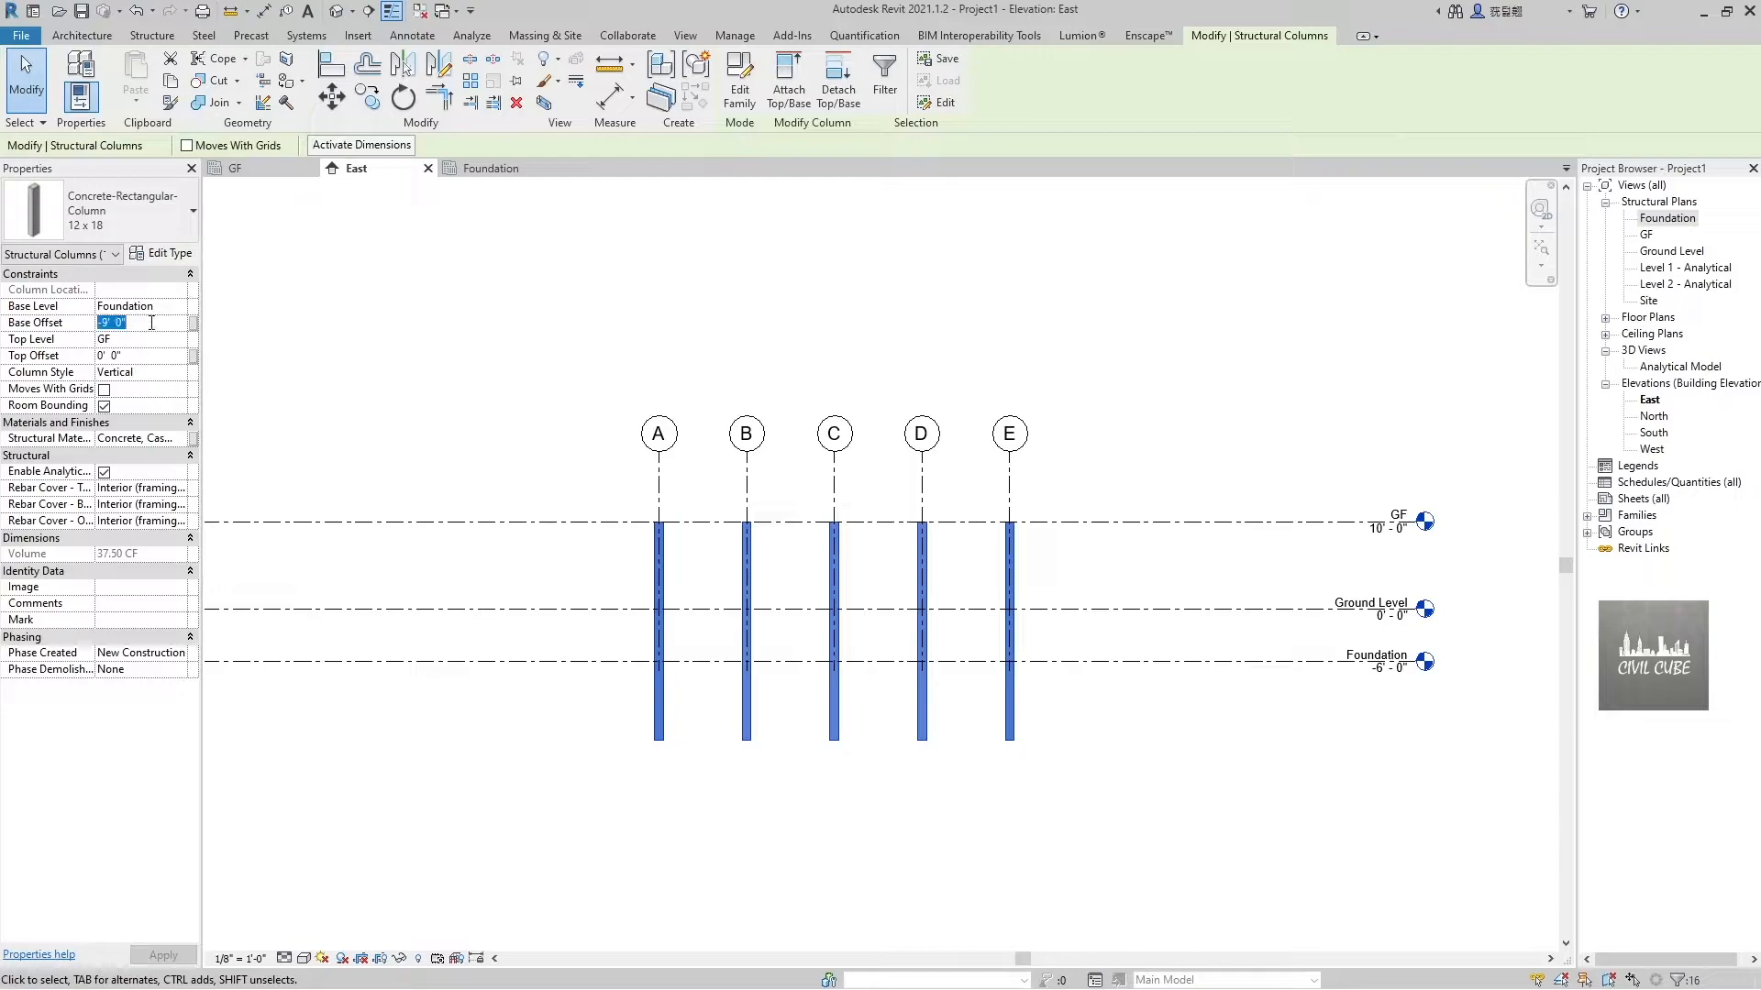
type("0")
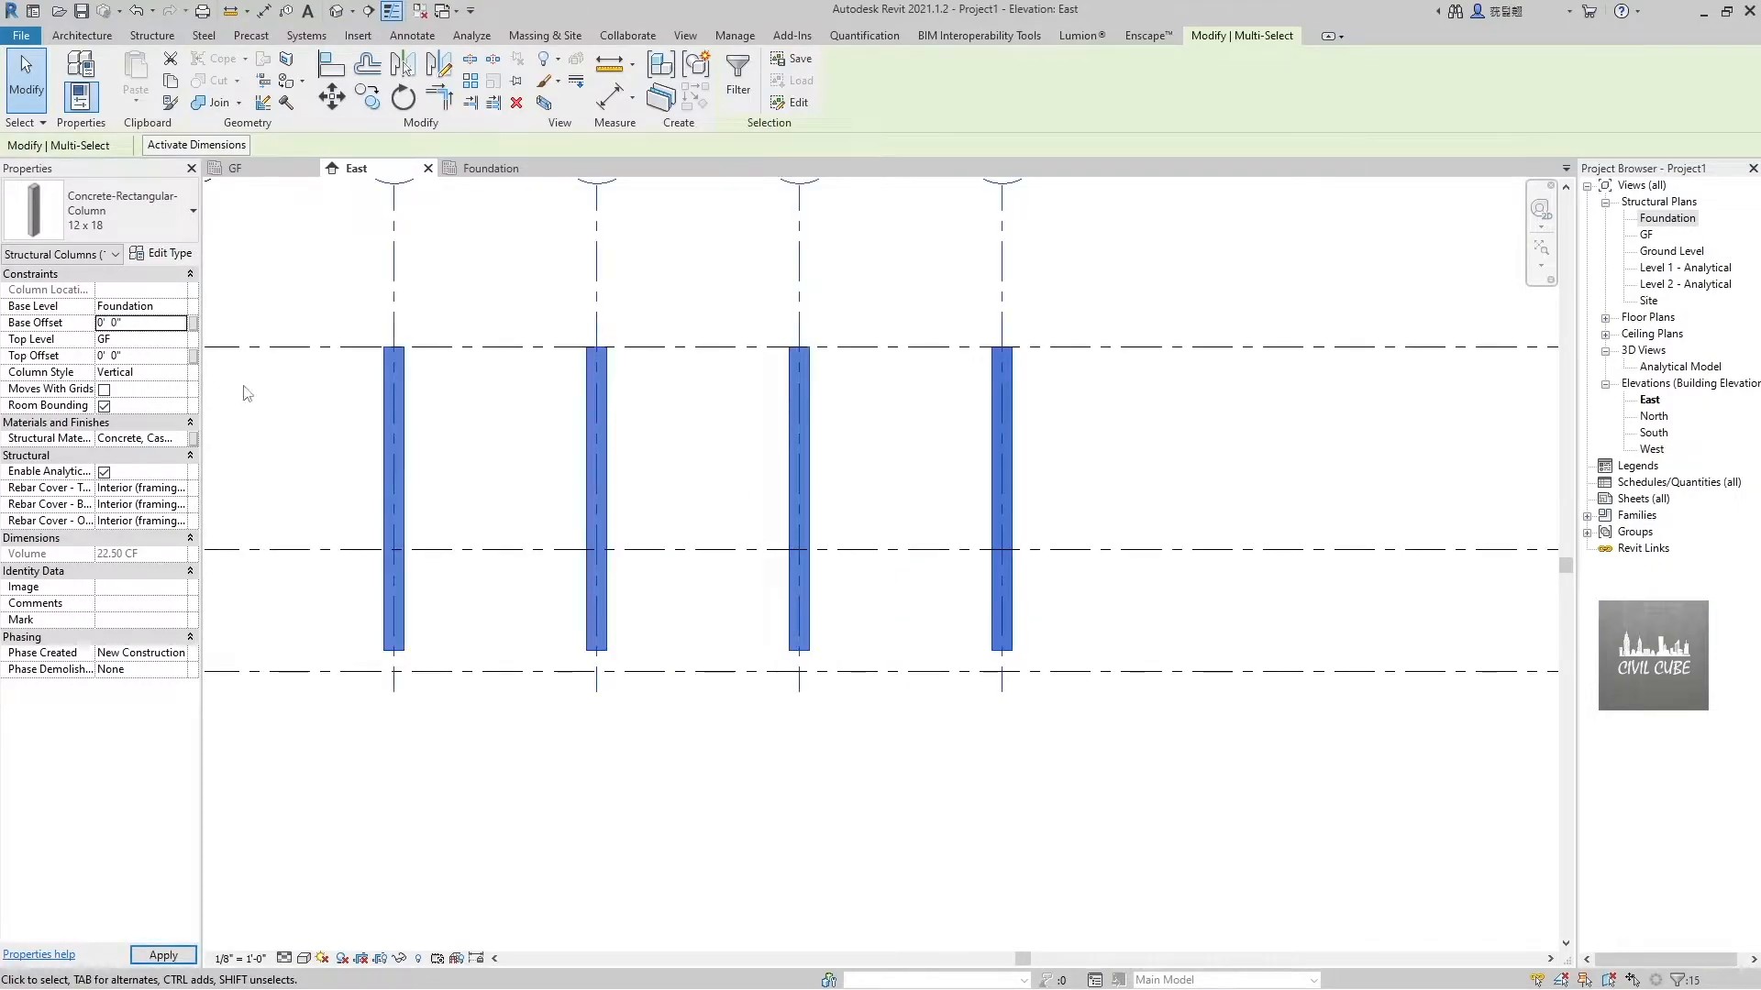
left_click(287, 404)
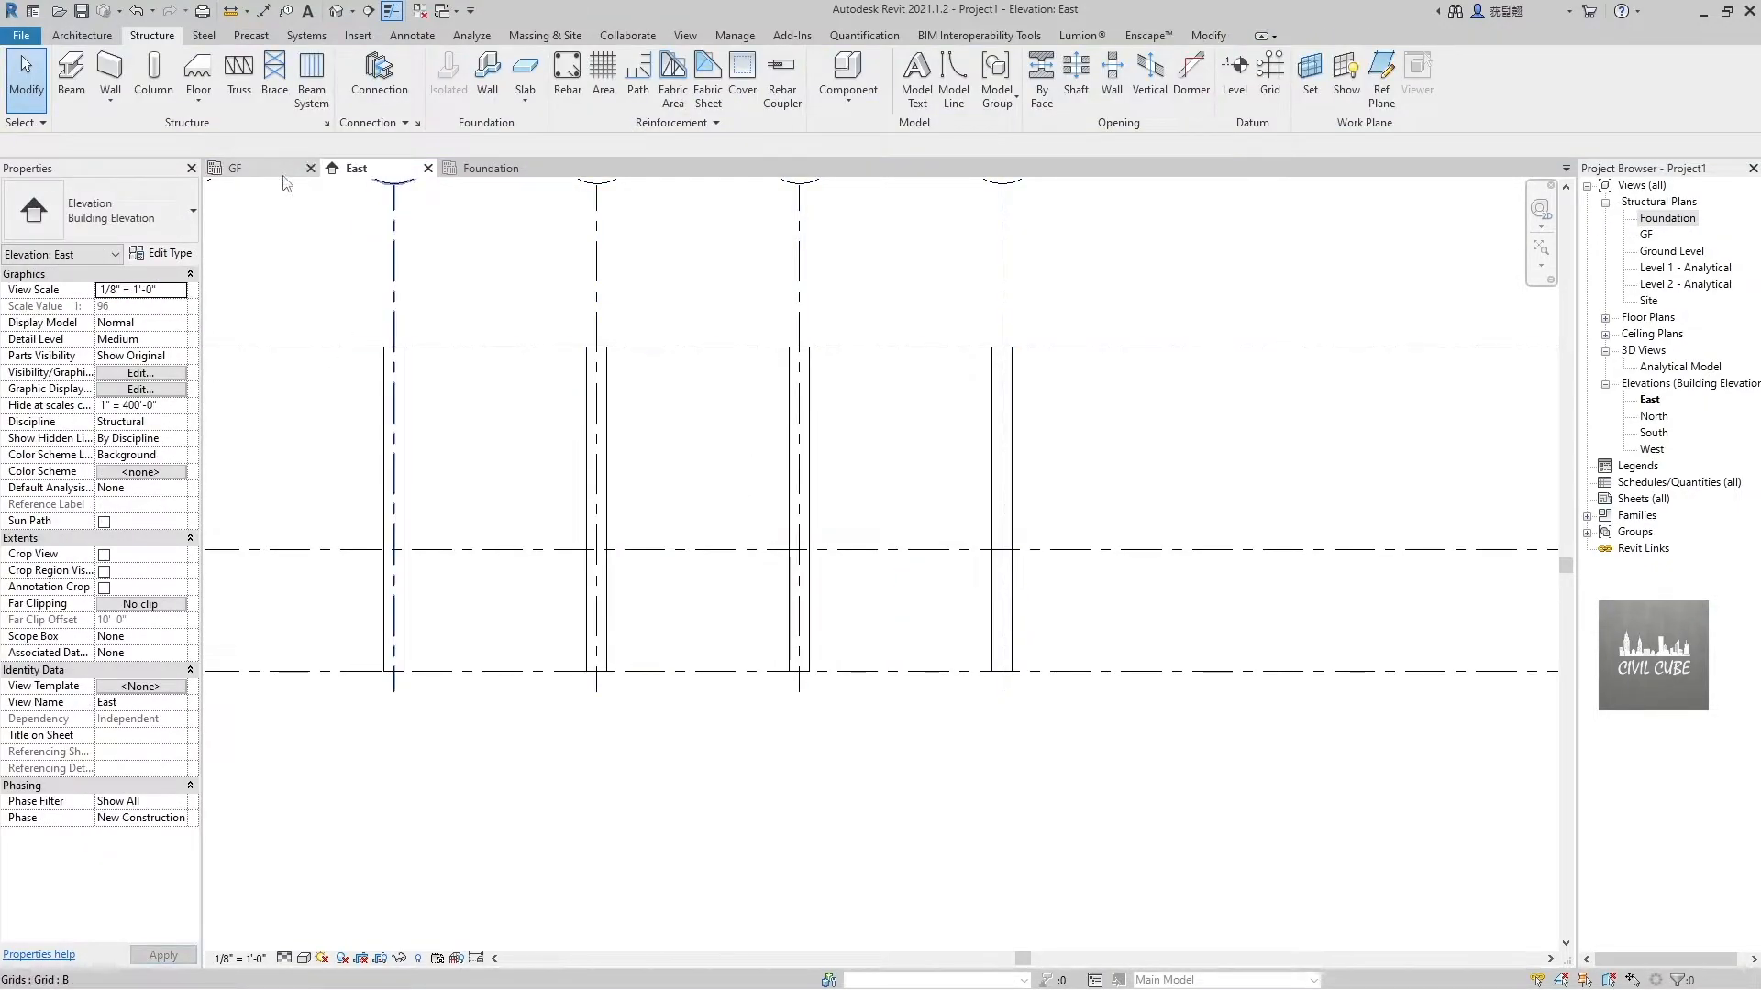
Select the structural columns on grid A in the East elevation and set their Base Offset to 0
left_click(486, 168)
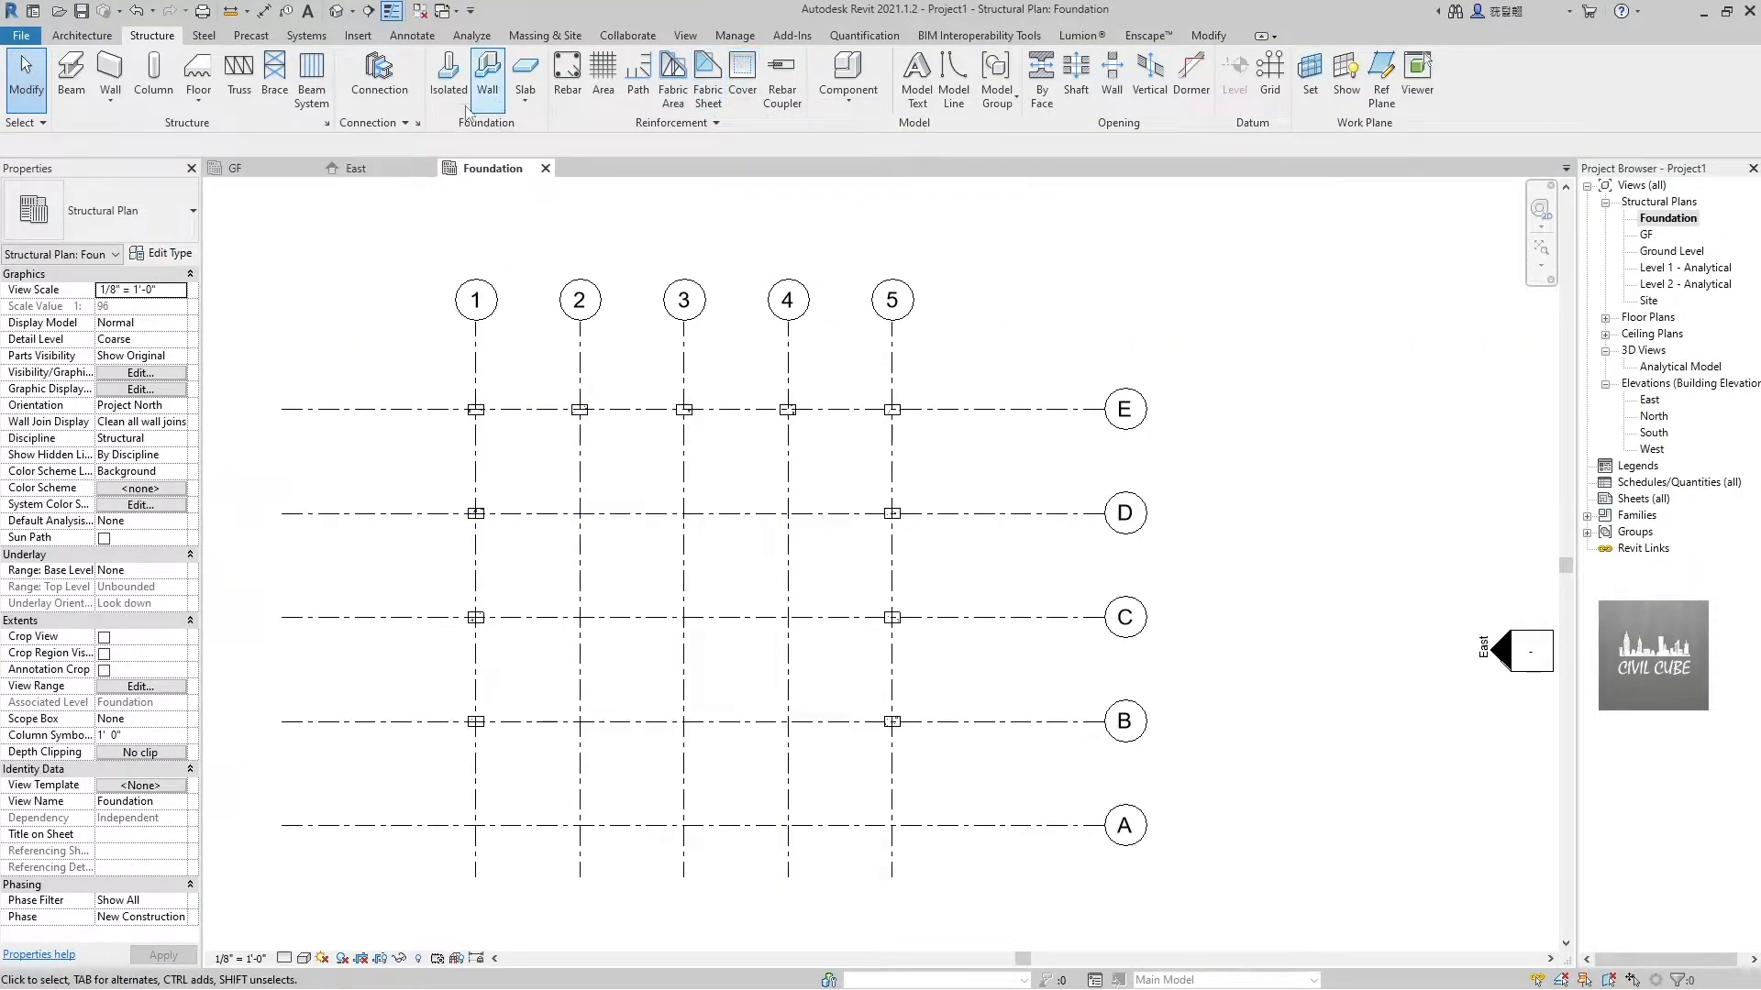
left_click(355, 168)
left_click_drag(496, 687, 371, 637)
left_click(112, 254)
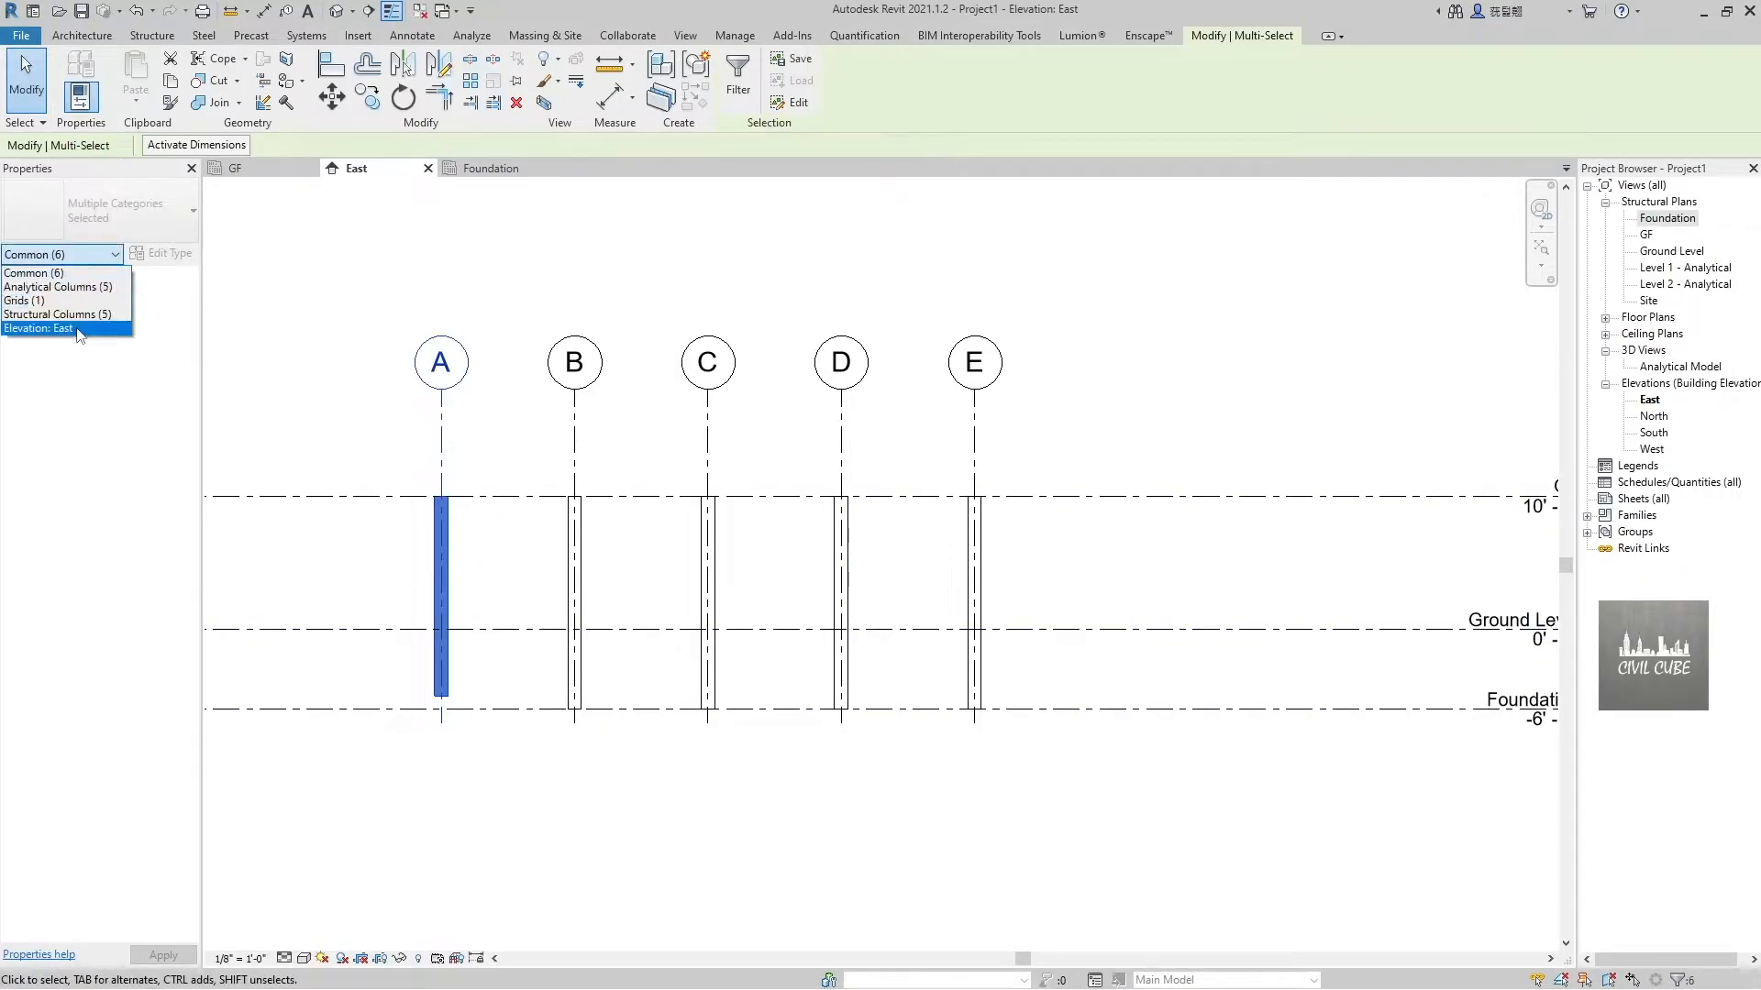
left_click(69, 314)
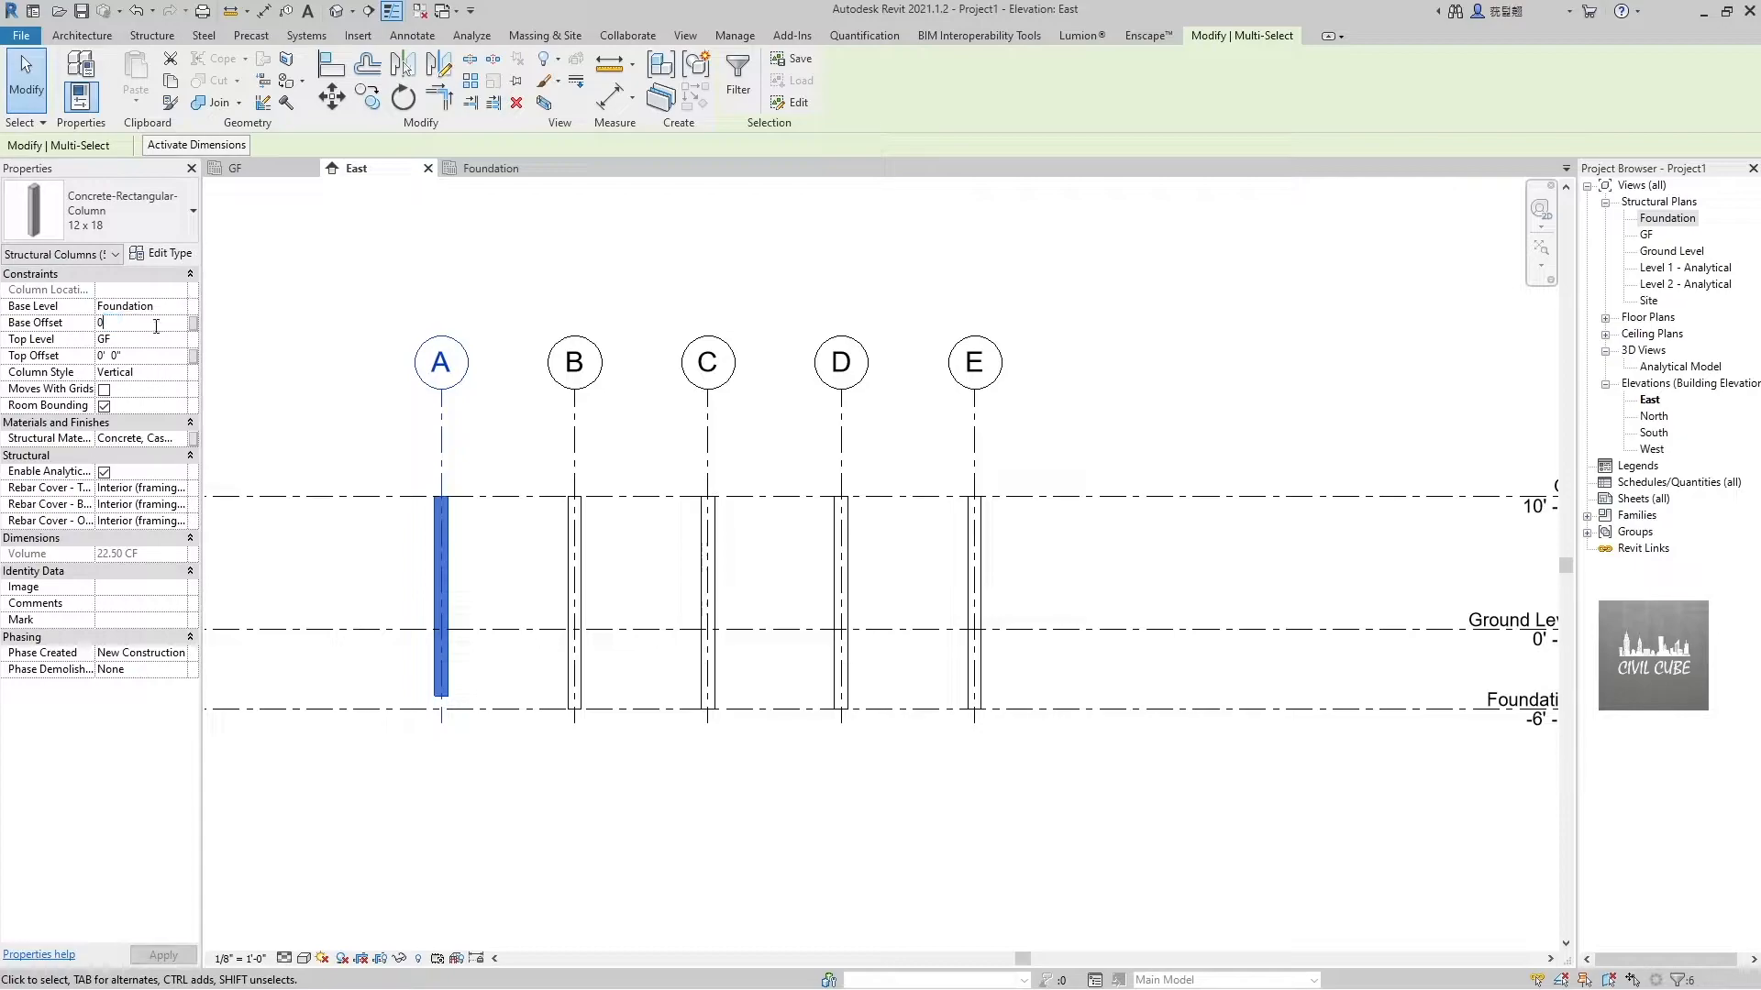
left_click(356, 358)
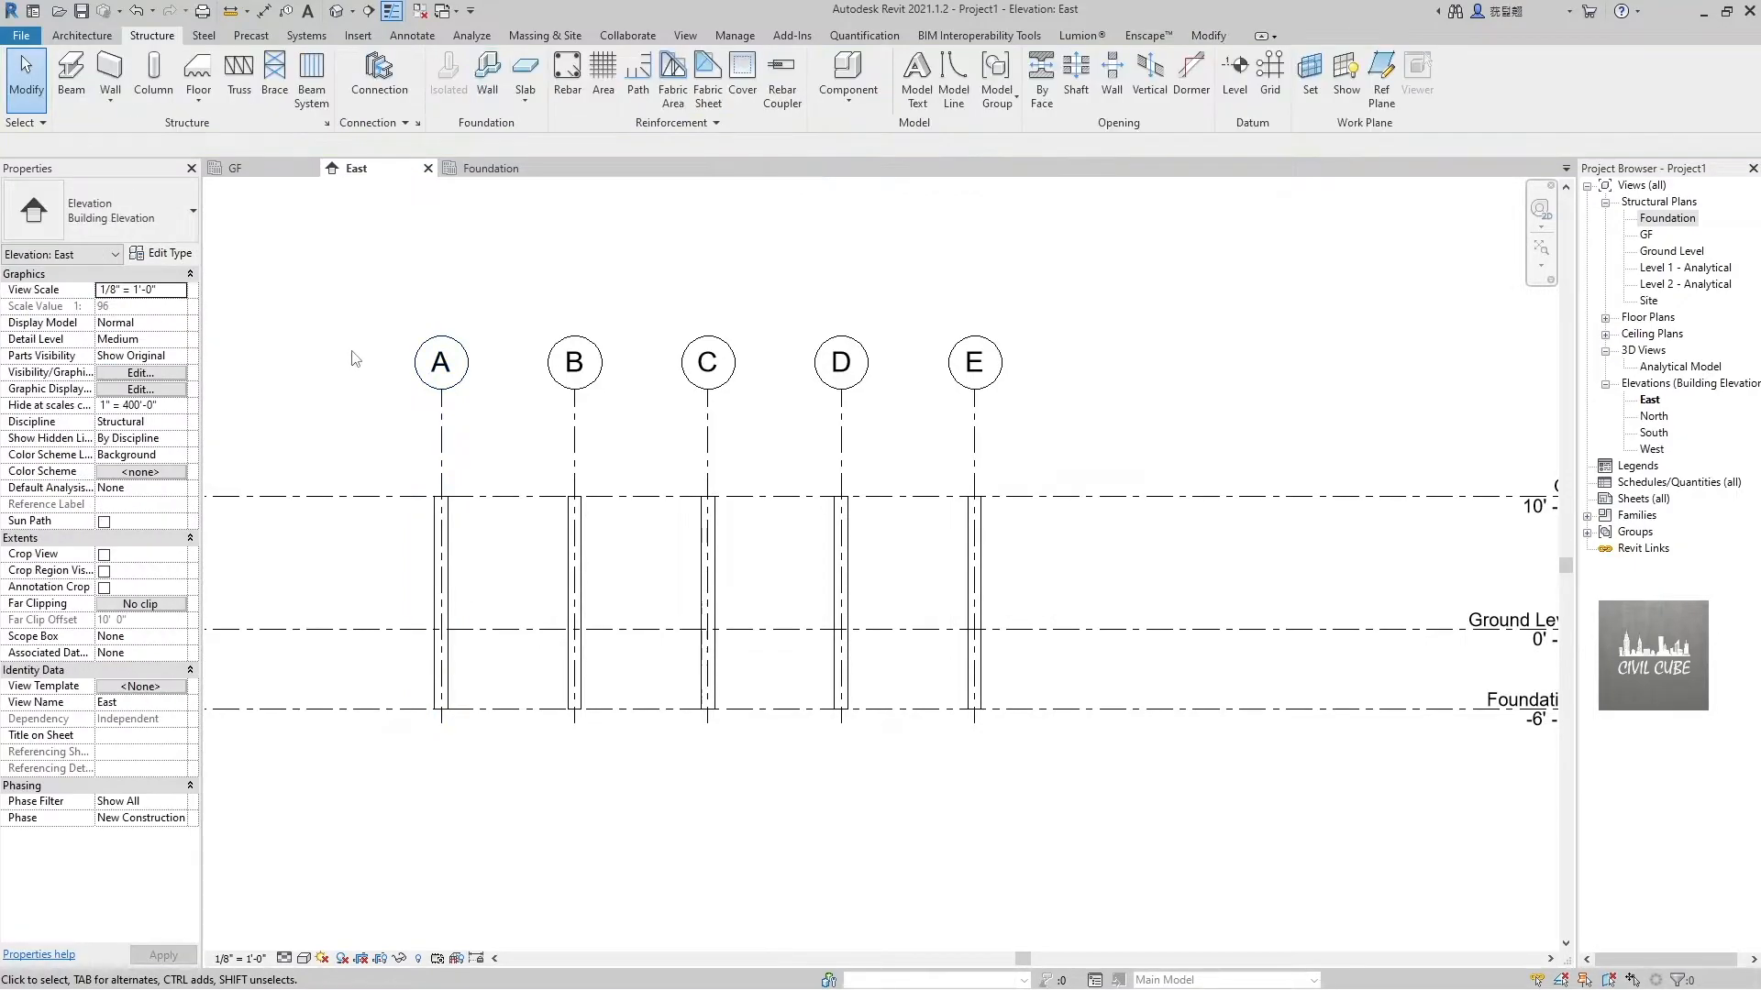
Start an isolated foundation in the Foundation plan and duplicate its type as 48" x 48" x 12", with 1' 0" thickness and 4' length
left_click(476, 169)
left_click(448, 73)
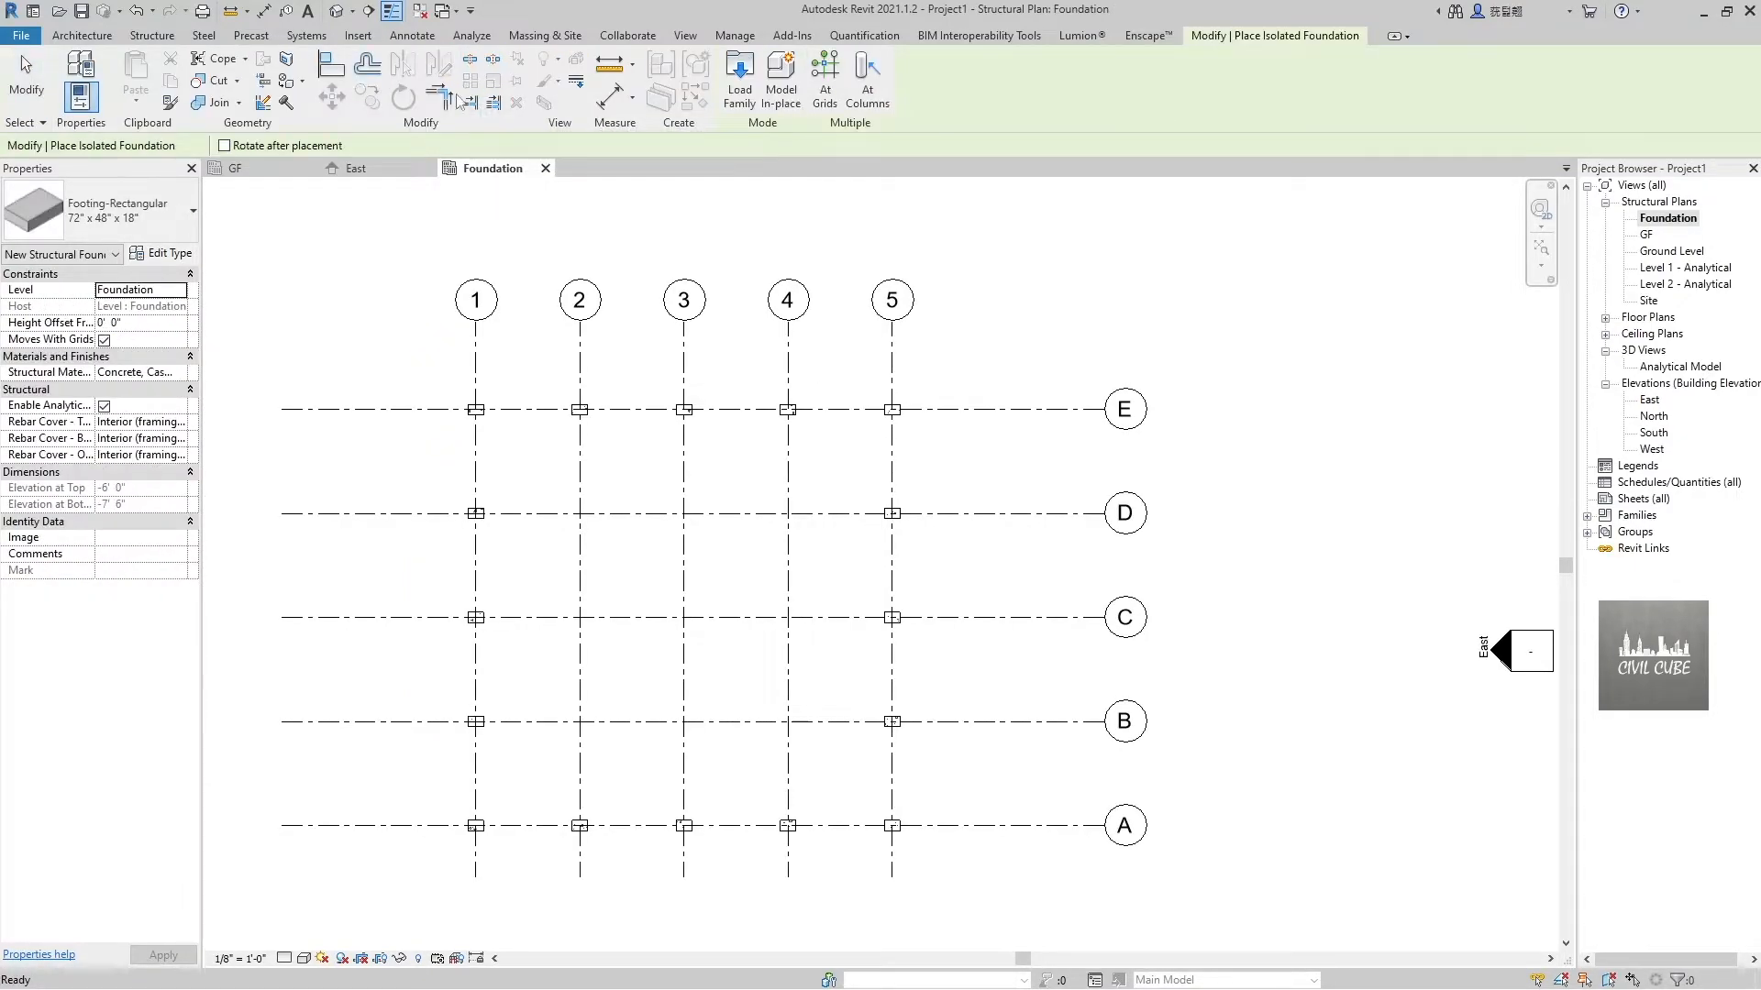
left_click(181, 229)
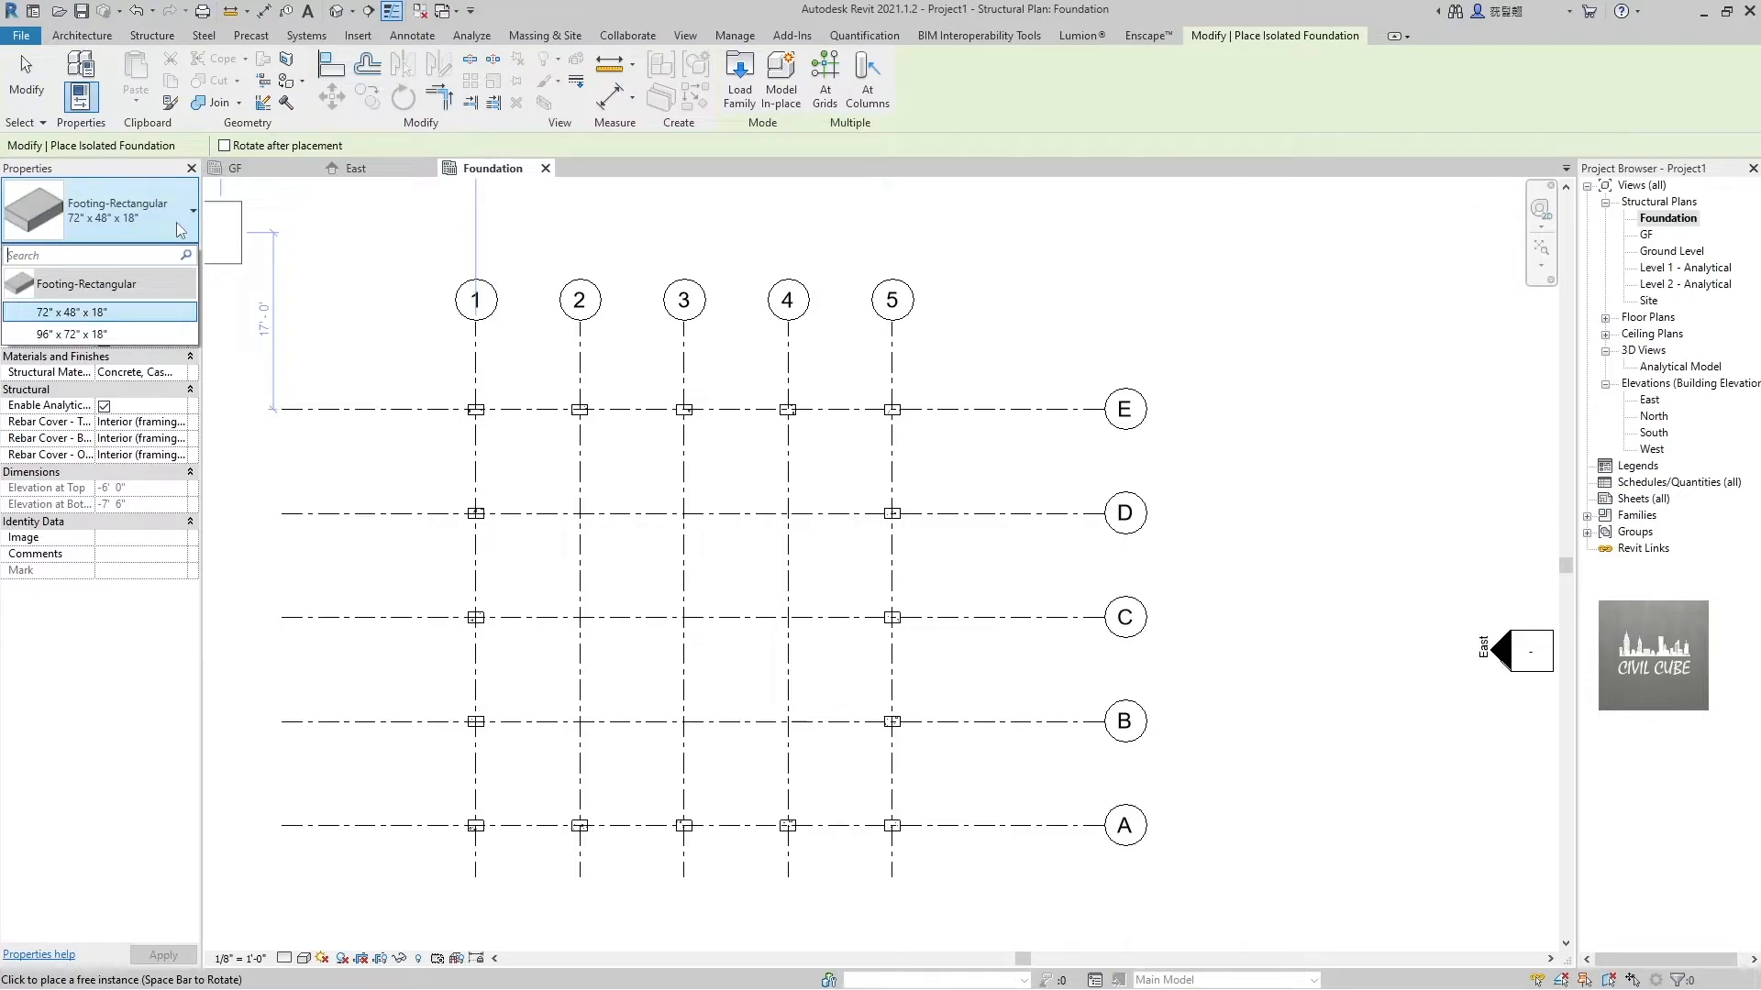
left_click(181, 229)
left_click(160, 254)
left_click(1389, 279)
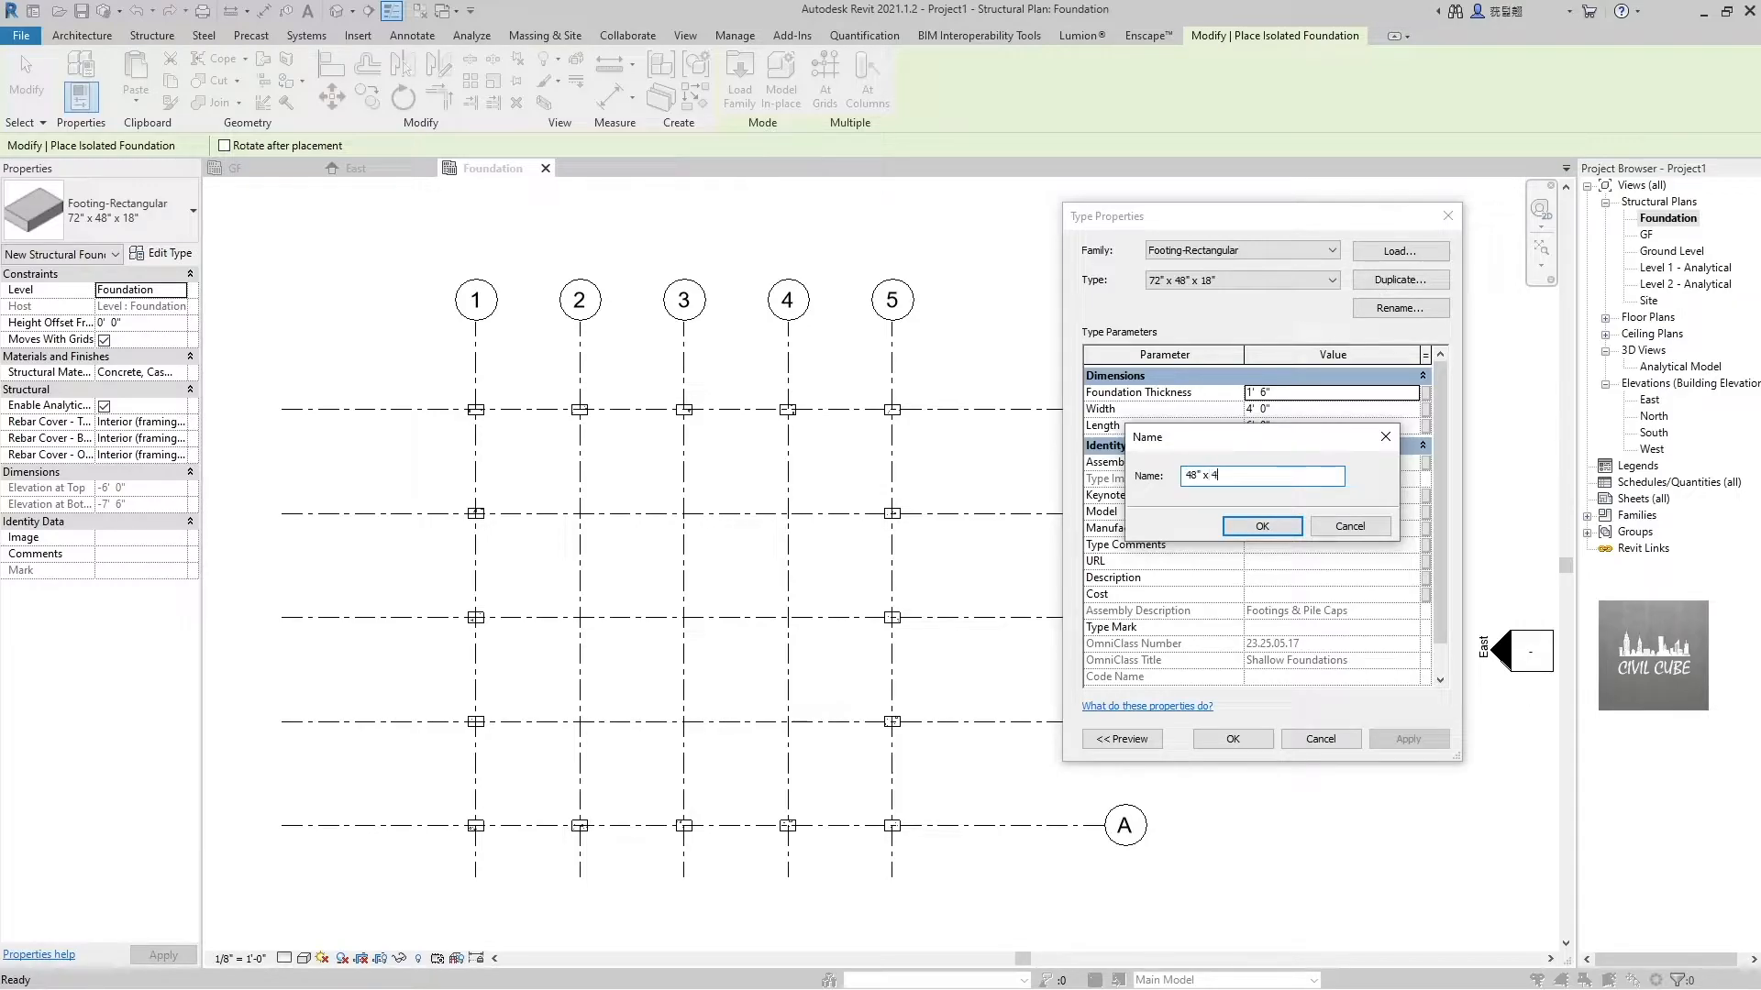
type("48\" x 48\" x 12")
left_click(1270, 523)
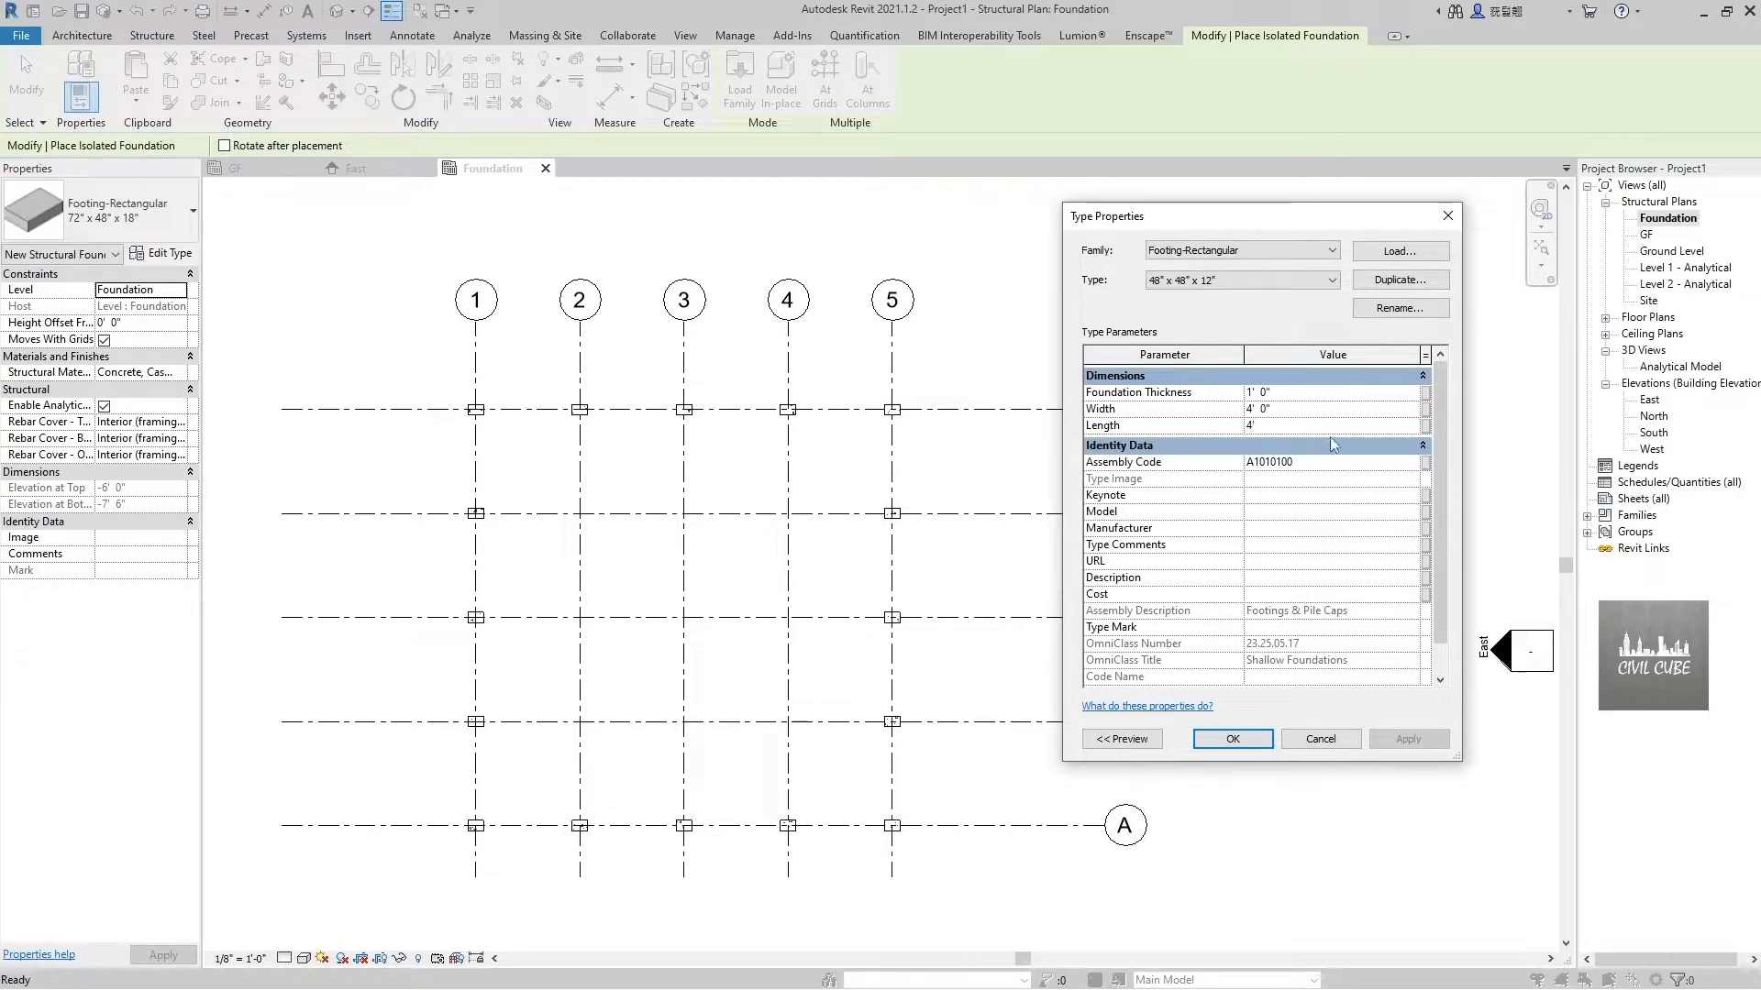
left_click(1249, 741)
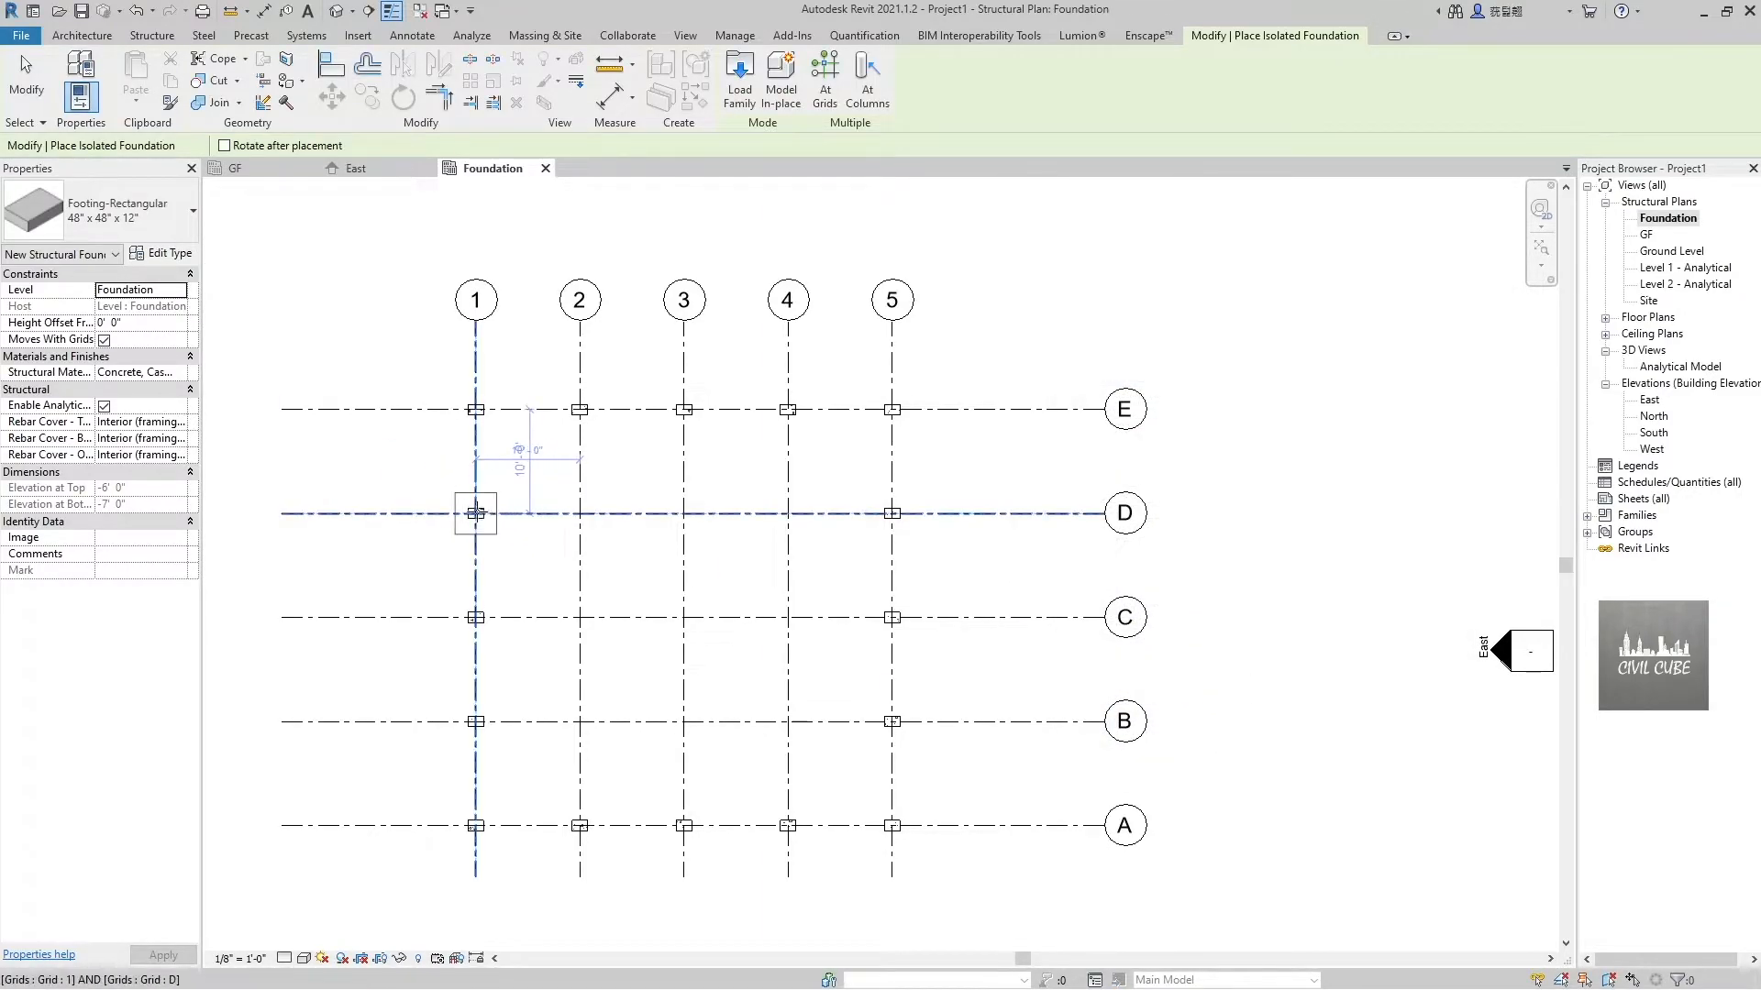
Place 48" x 48" x 12" footings under the column at D-1 and under all five columns along grid E
scroll(476, 510, "up", 2)
left_click(474, 515)
left_click(474, 333)
left_click(656, 333)
left_click(838, 333)
left_click(1021, 333)
left_click(1203, 333)
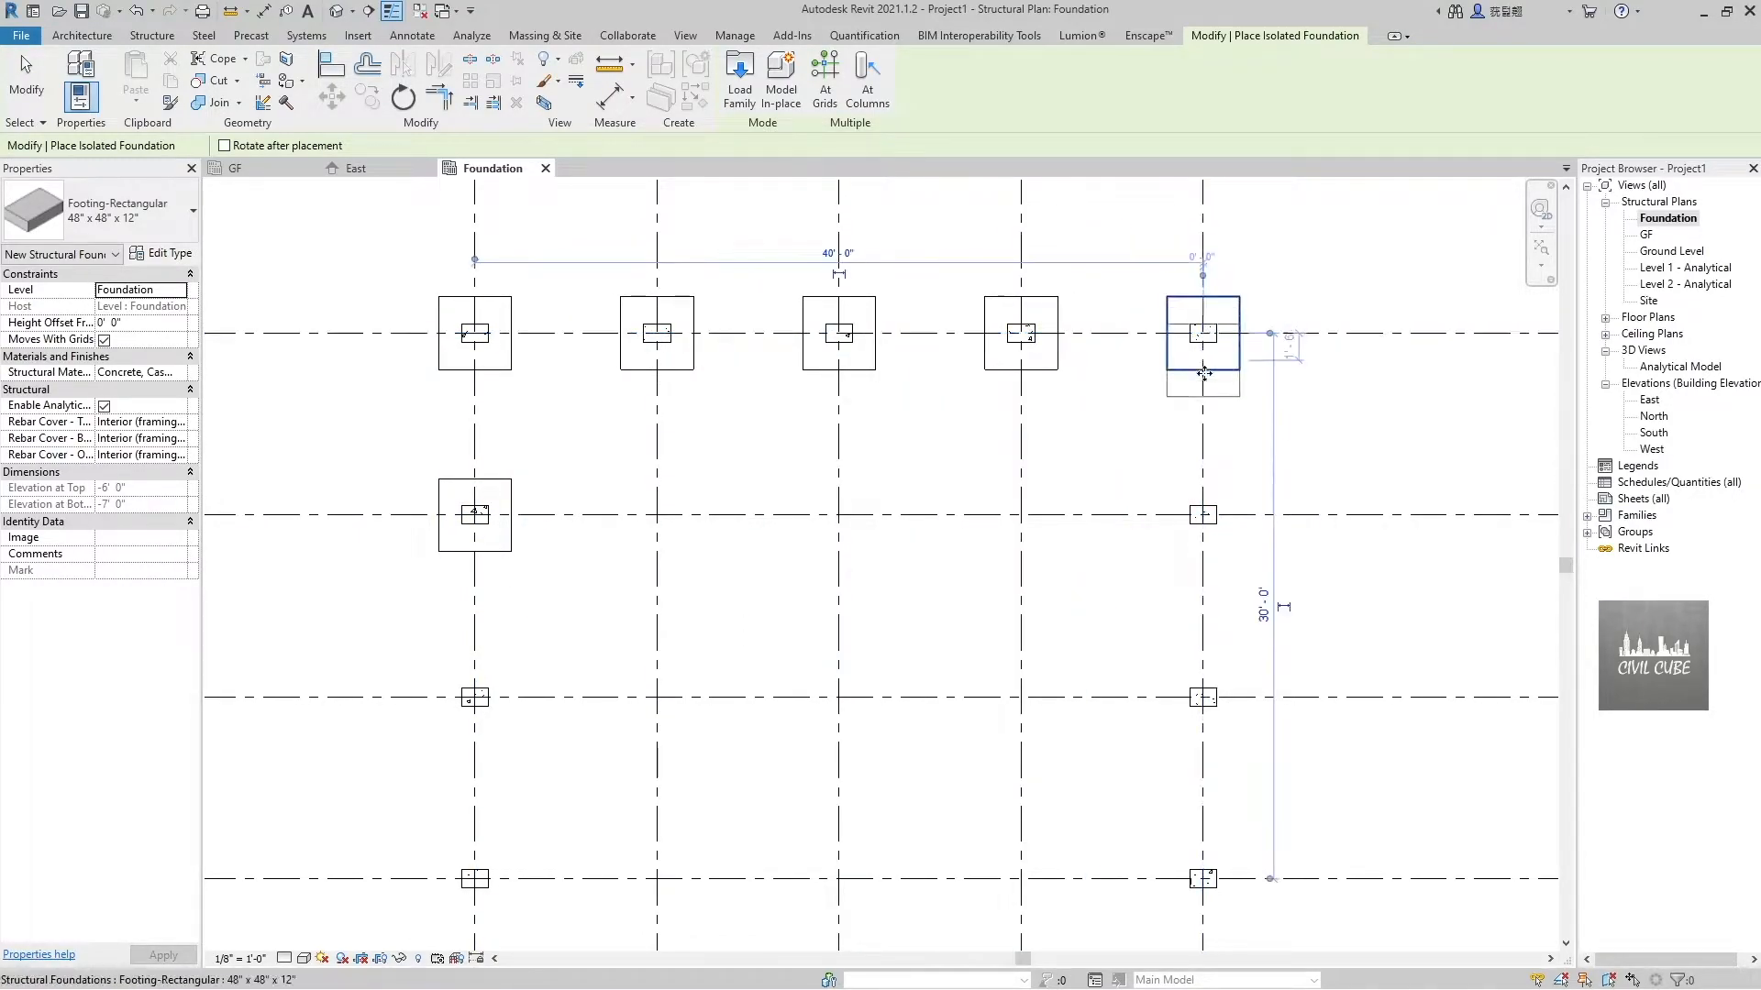
Place footings under the column at D-5 and under the grid 1 columns at C, B and A
left_click(1178, 497)
scroll(1179, 498, "down", 2)
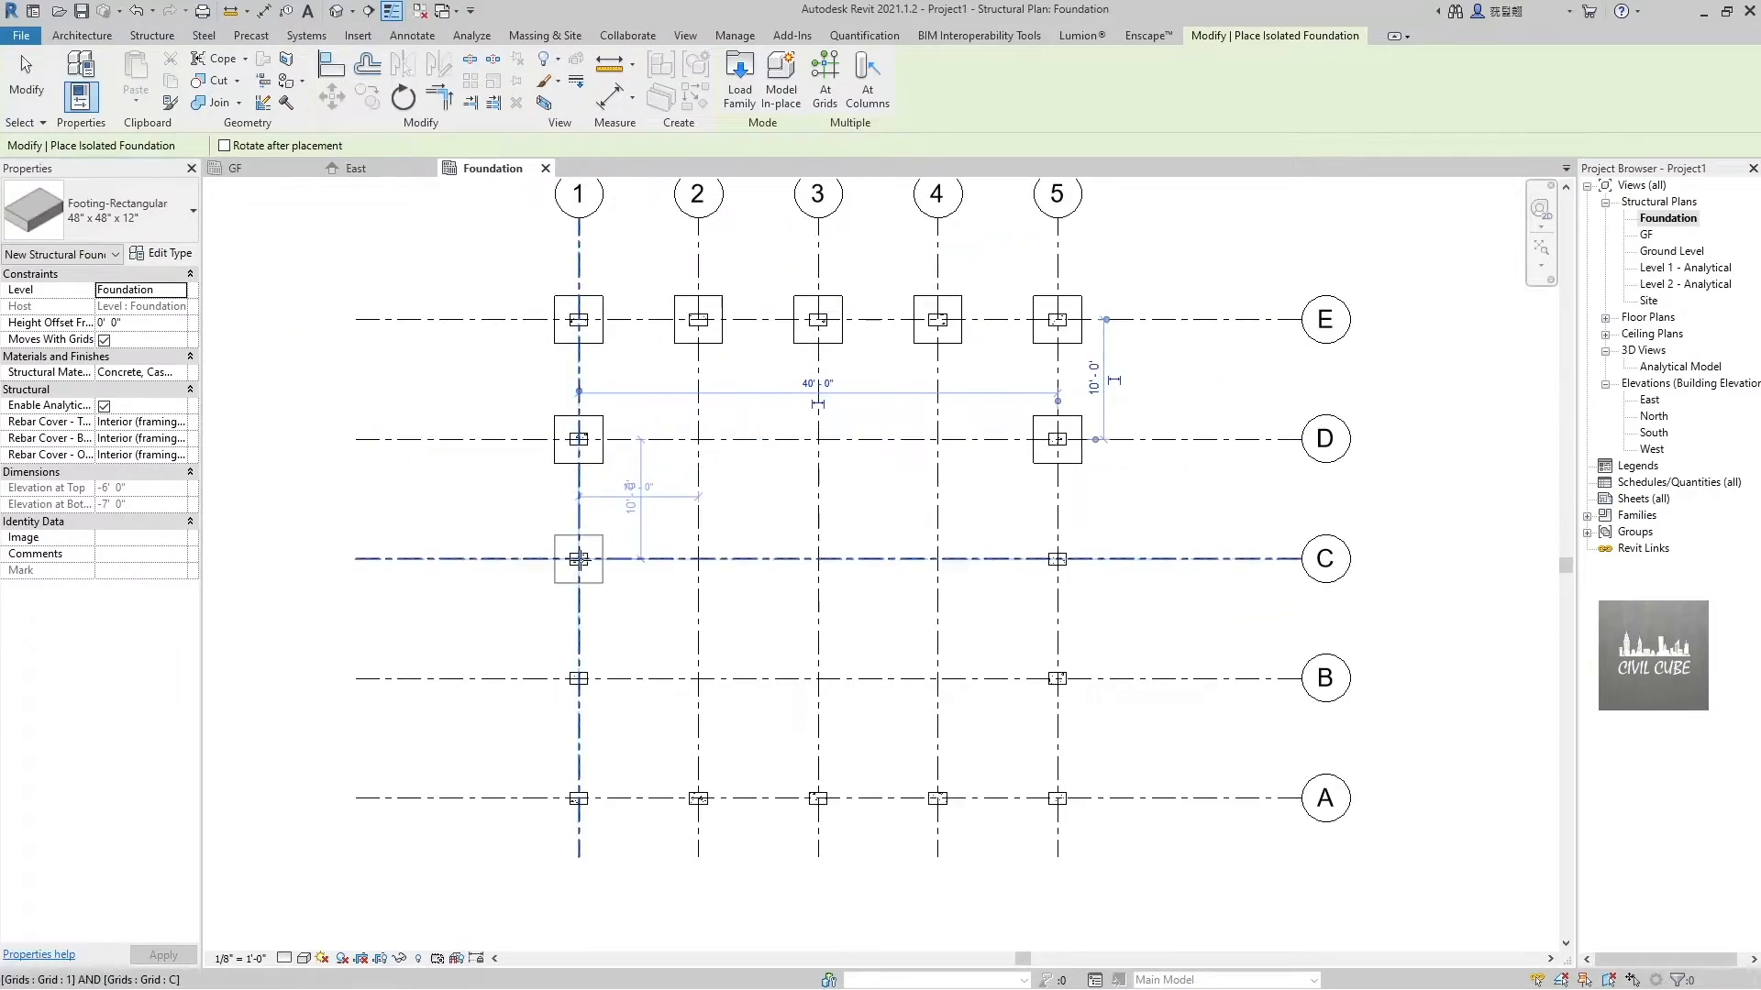
left_click(578, 559)
left_click(579, 678)
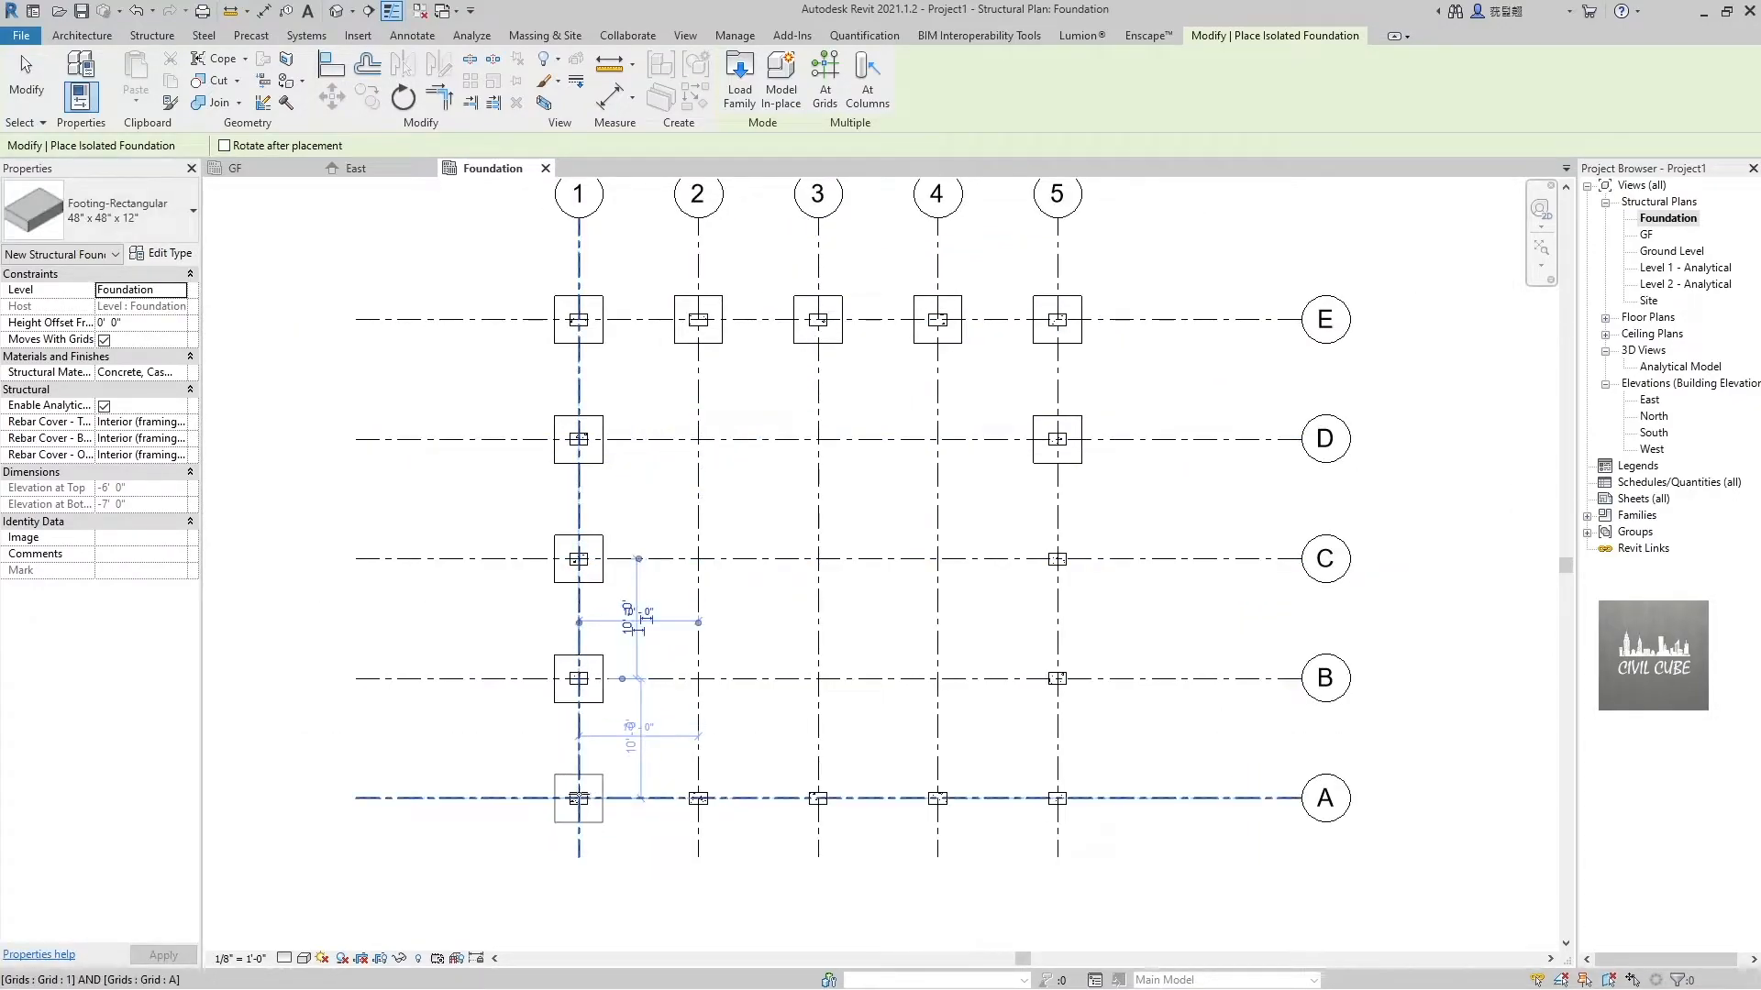
left_click(578, 798)
Place footings under the grid A columns at 2 to 5 and the grid 5 columns at B and C, then end placement
left_click(698, 798)
left_click(817, 798)
left_click(937, 798)
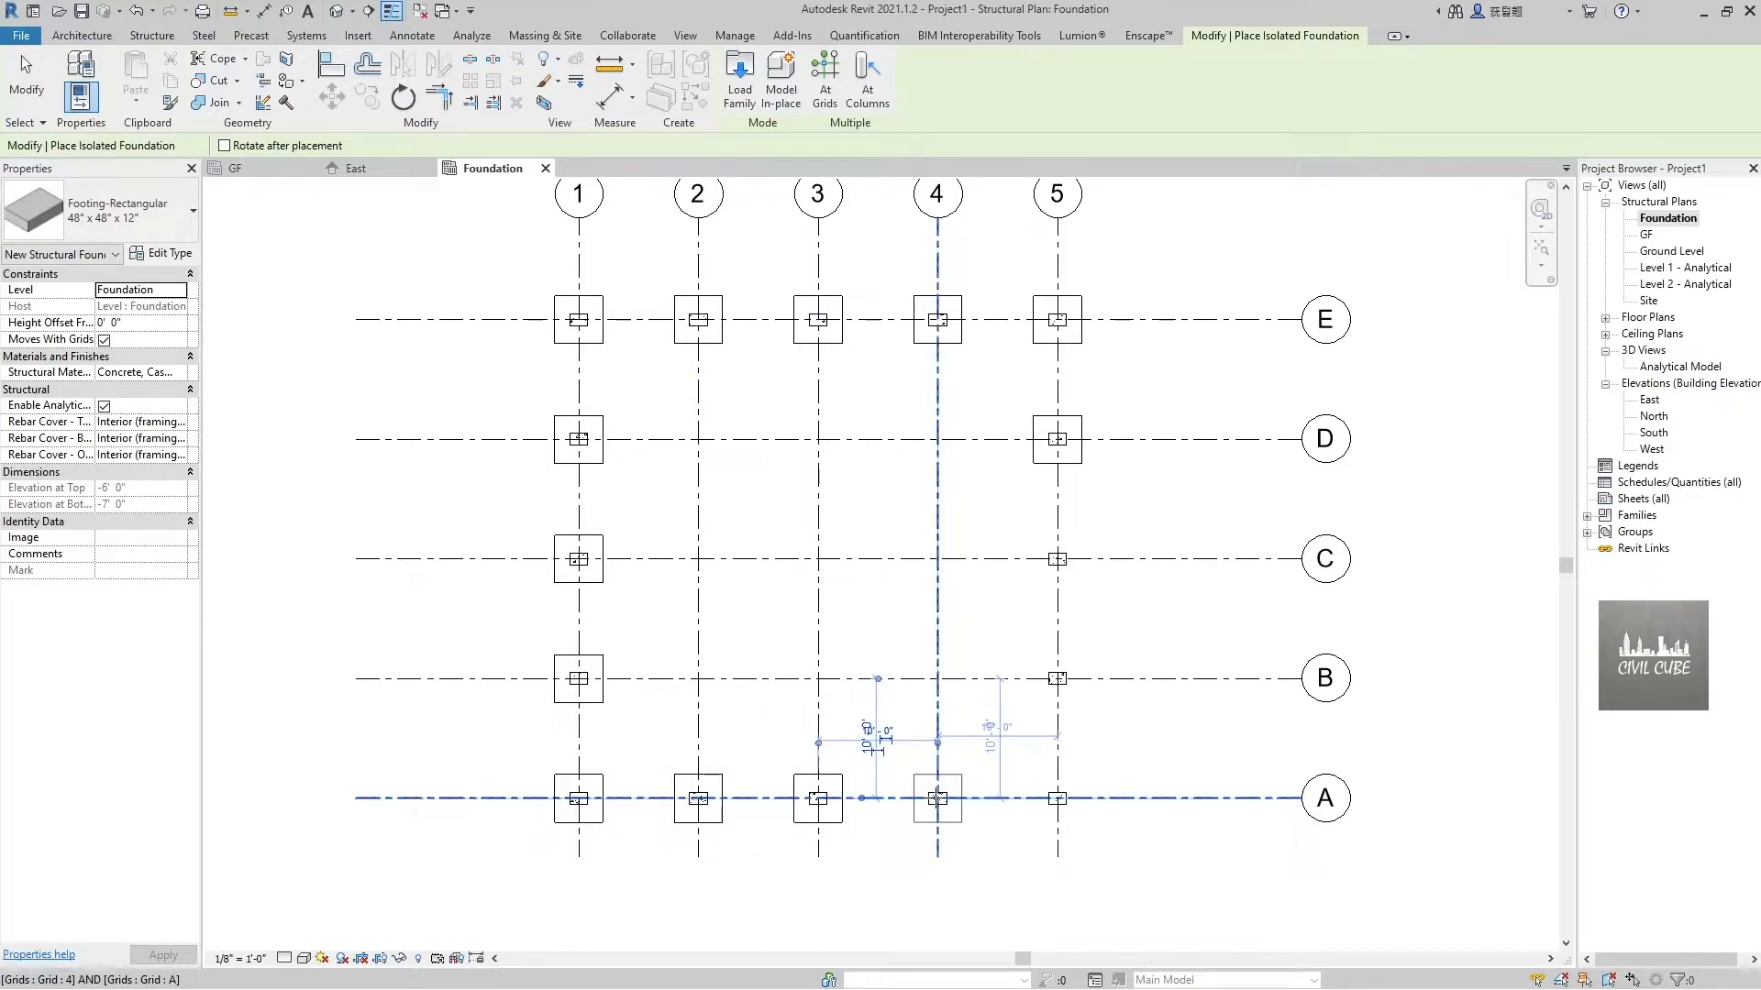
left_click(1058, 797)
left_click(1055, 587)
left_click(1058, 558)
key("Escape")
key("Escape")
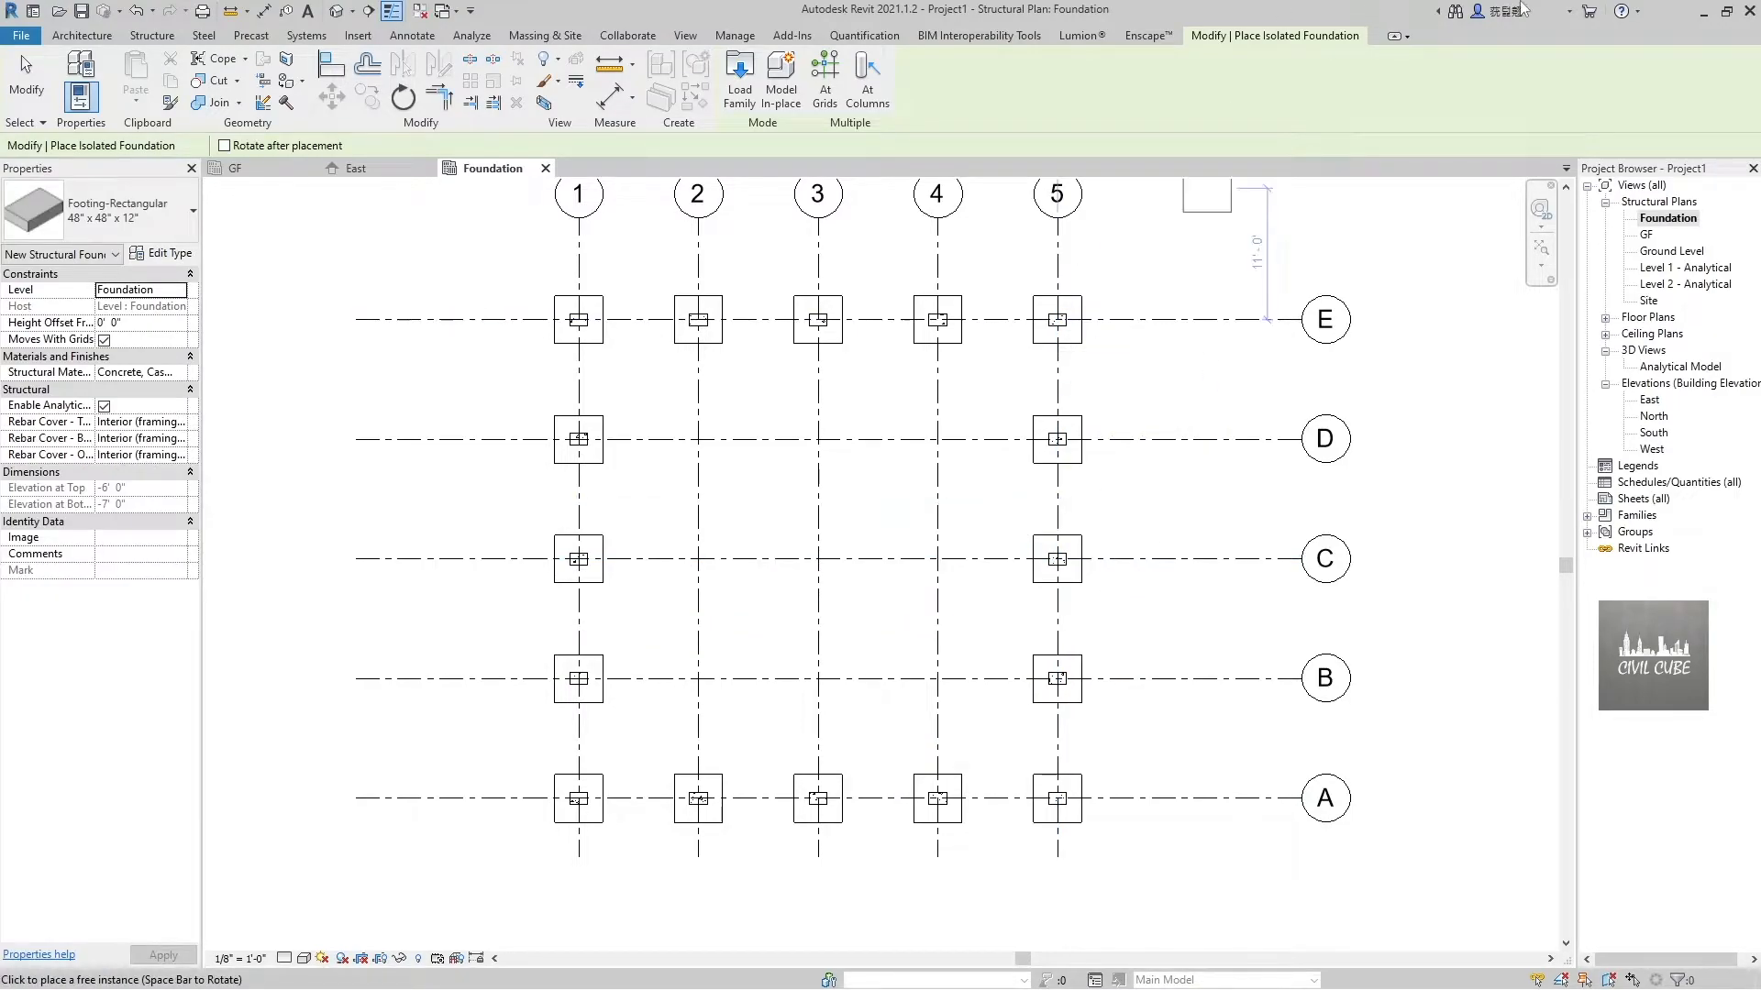
Draw a building section along grid 1 through the footing at A-1 and reduce its far clip offset to about 2' 5 1/2"
scroll(554, 820, "up", 5)
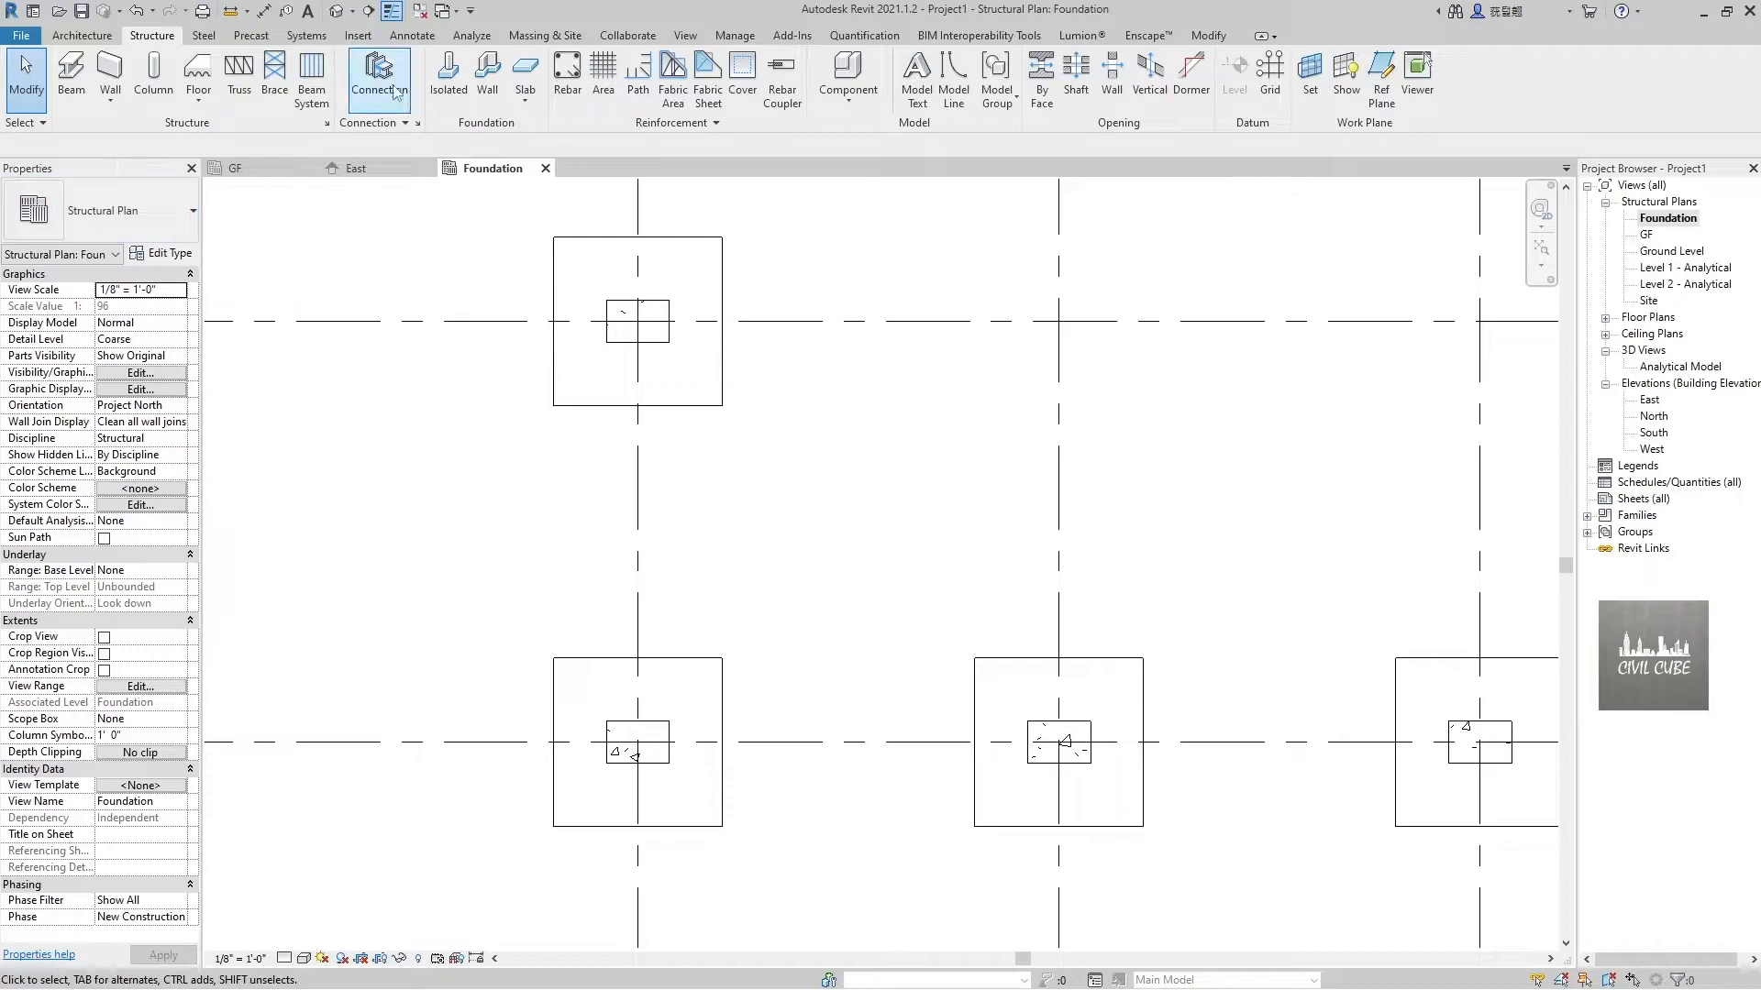
left_click(370, 12)
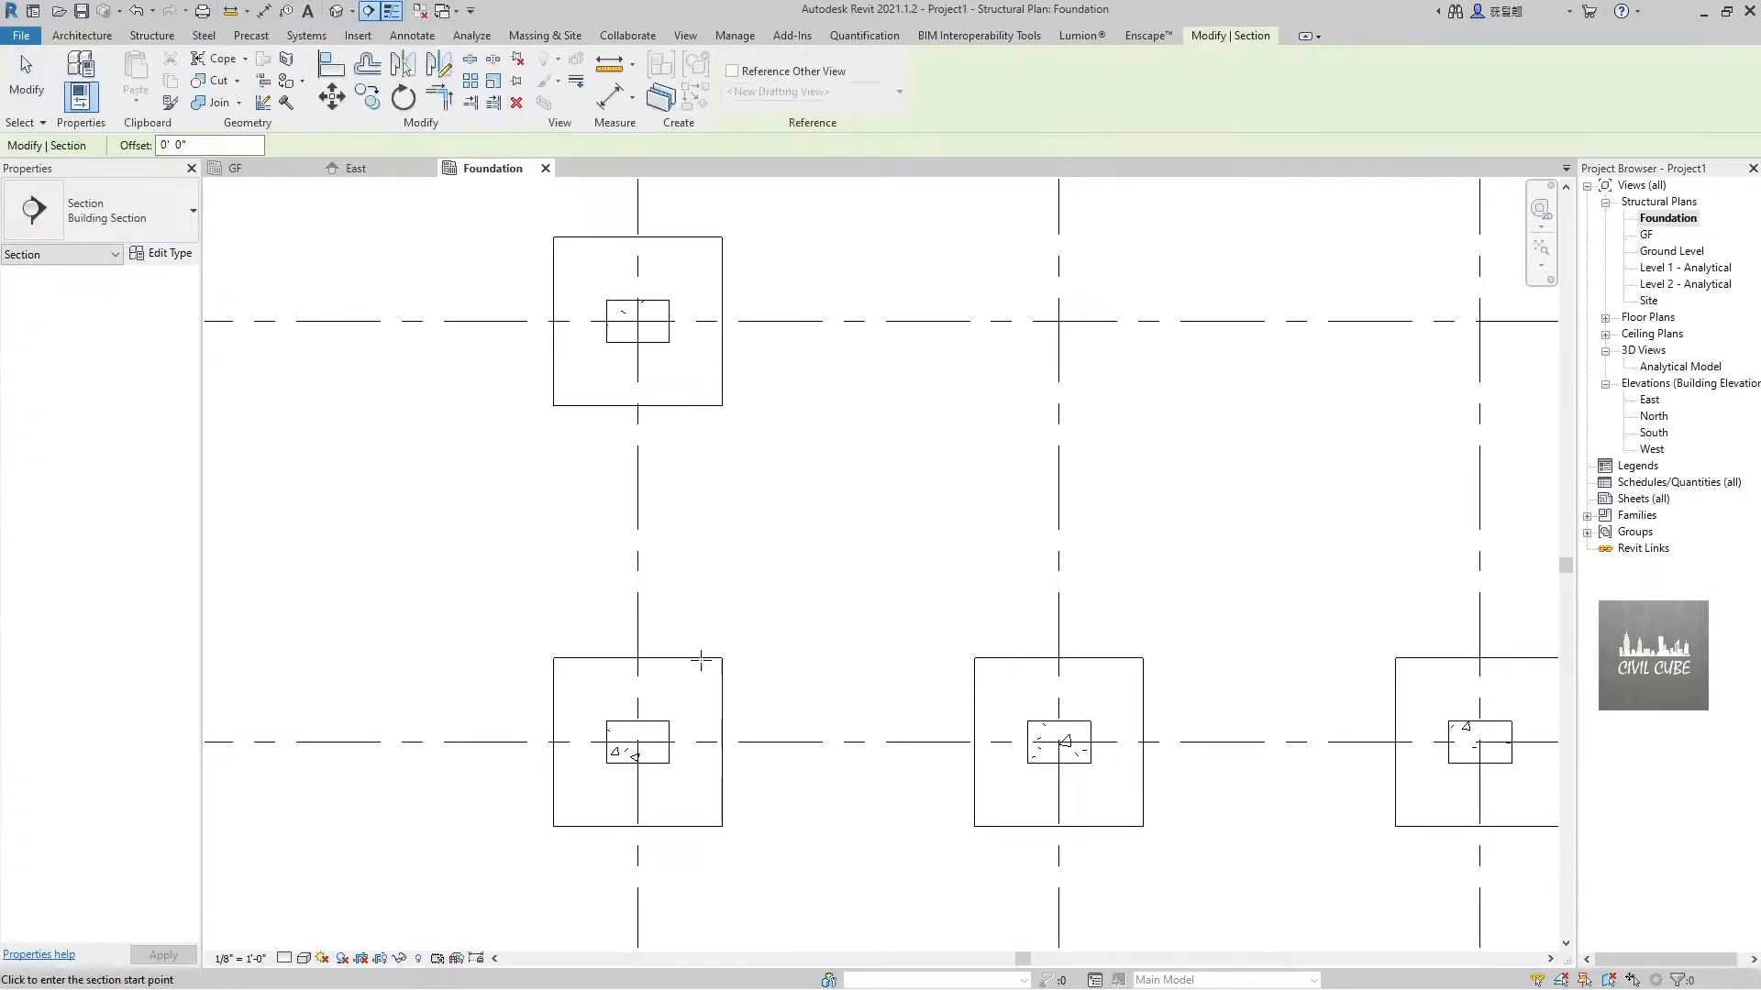
left_click(637, 612)
left_click(639, 915)
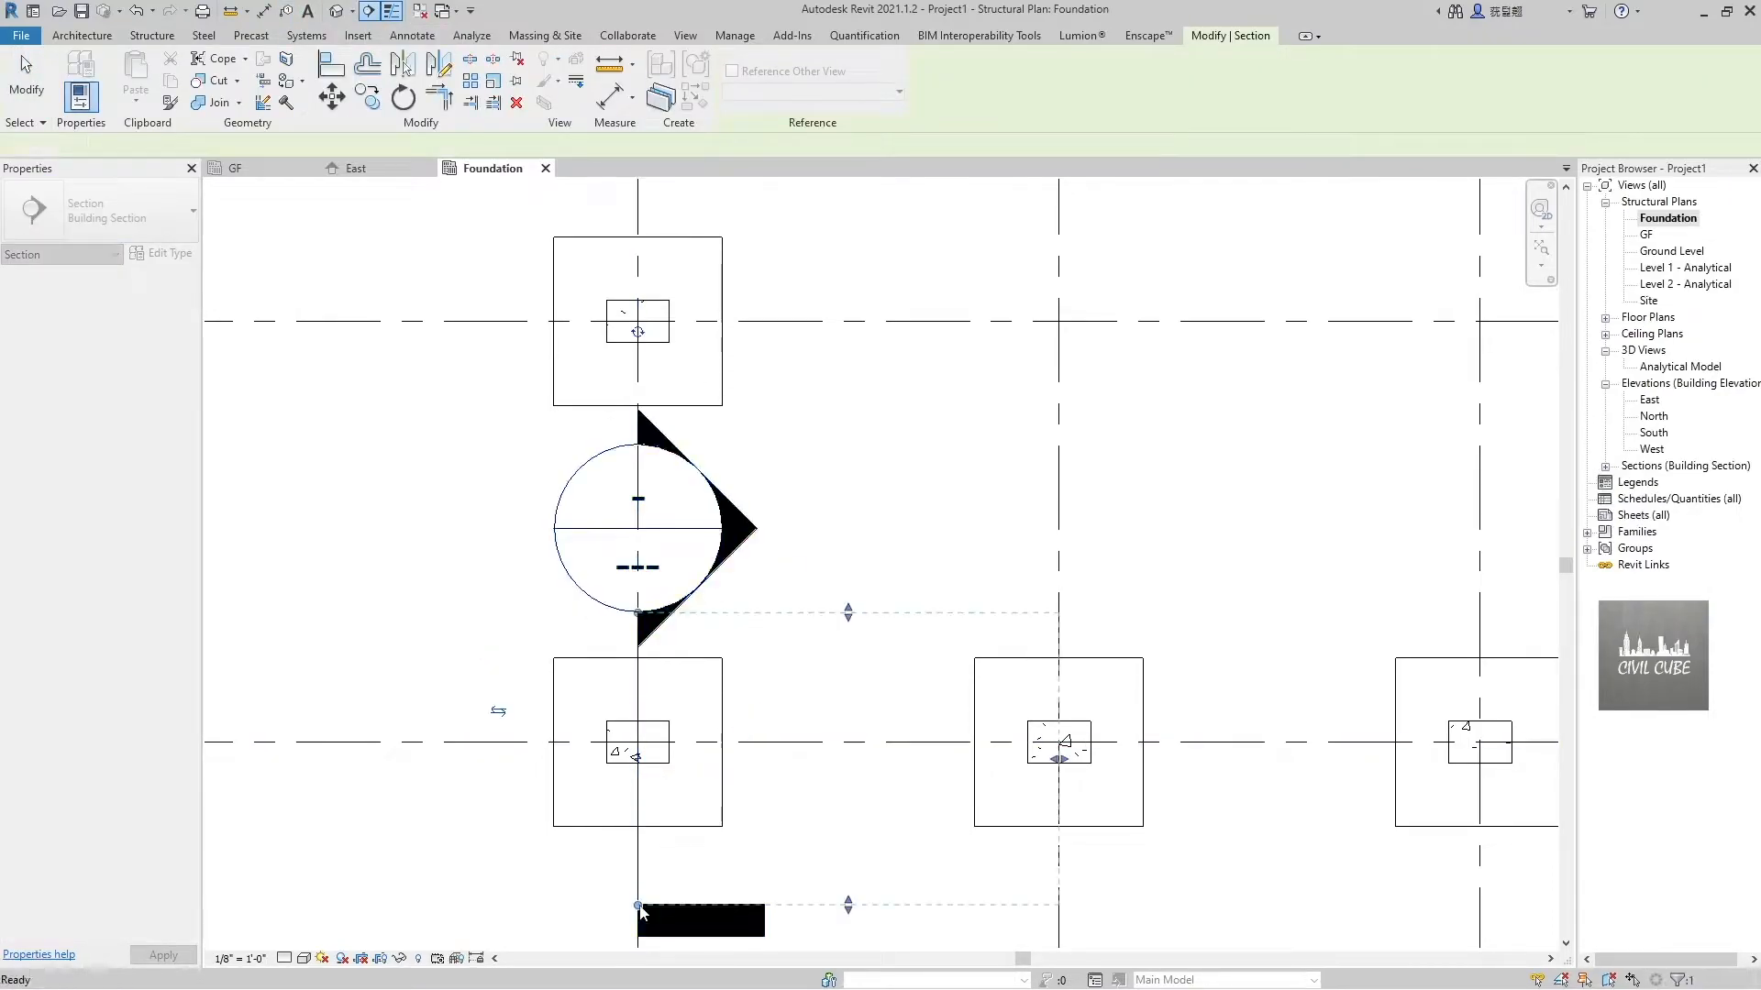
scroll(651, 625, "down", 3)
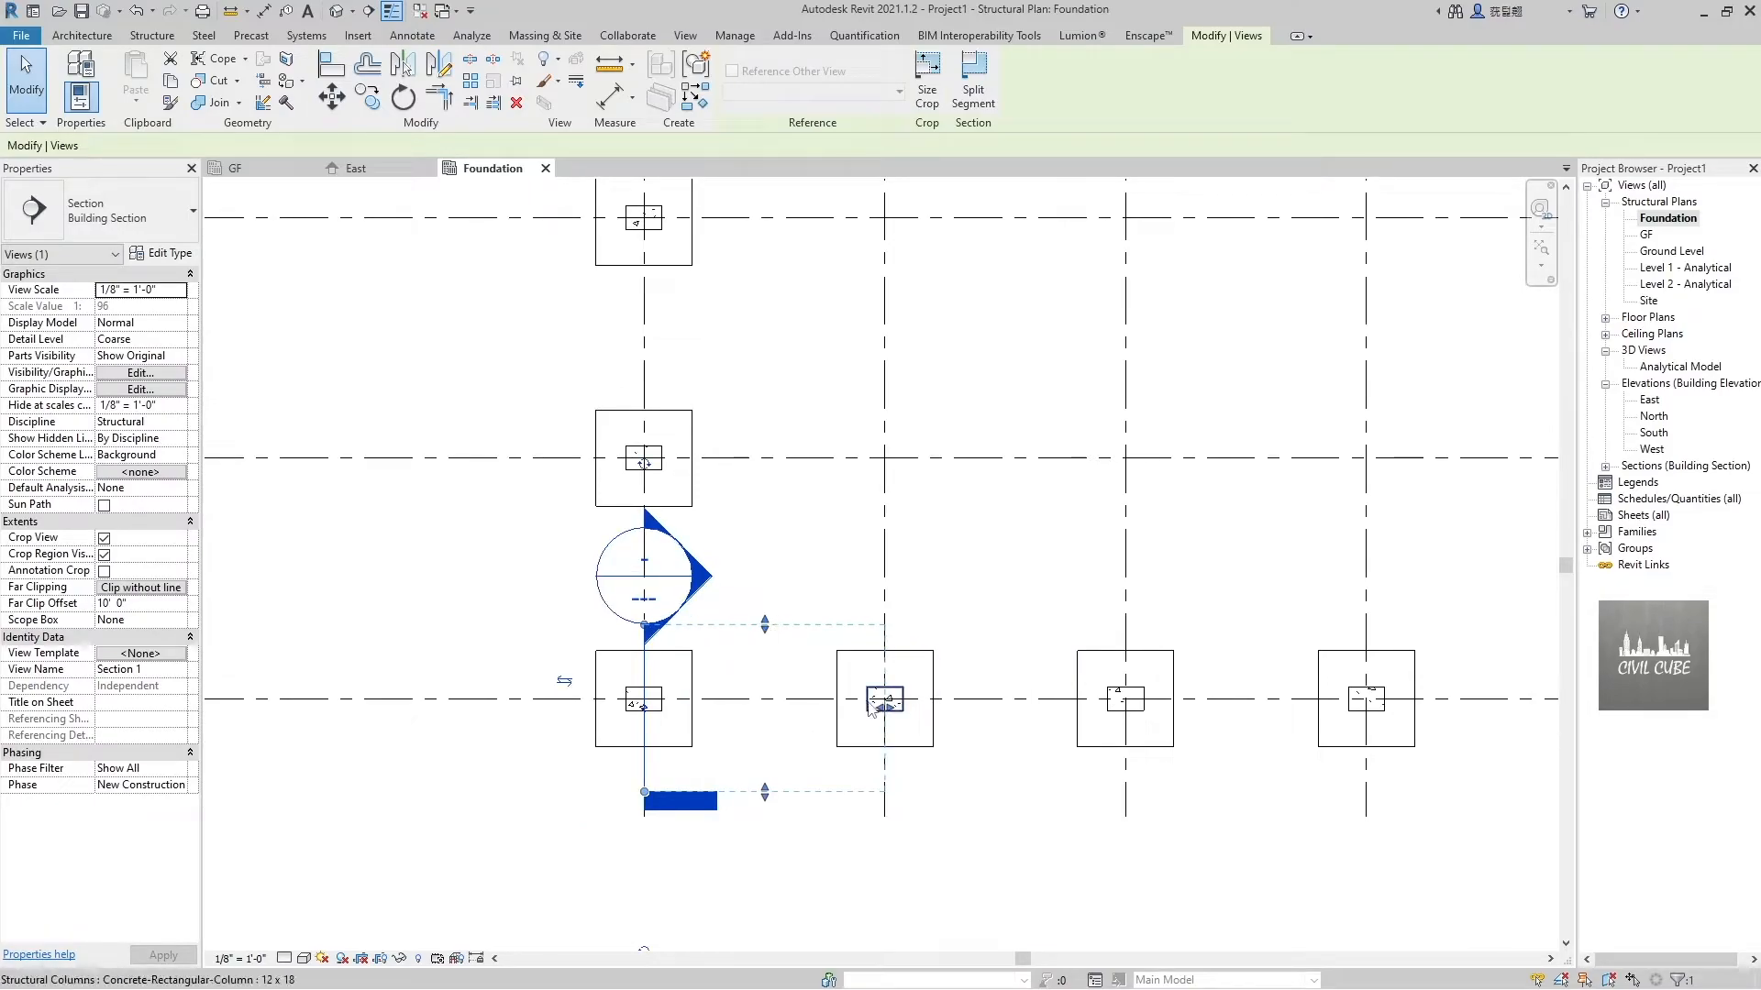
left_click_drag(884, 708, 704, 719)
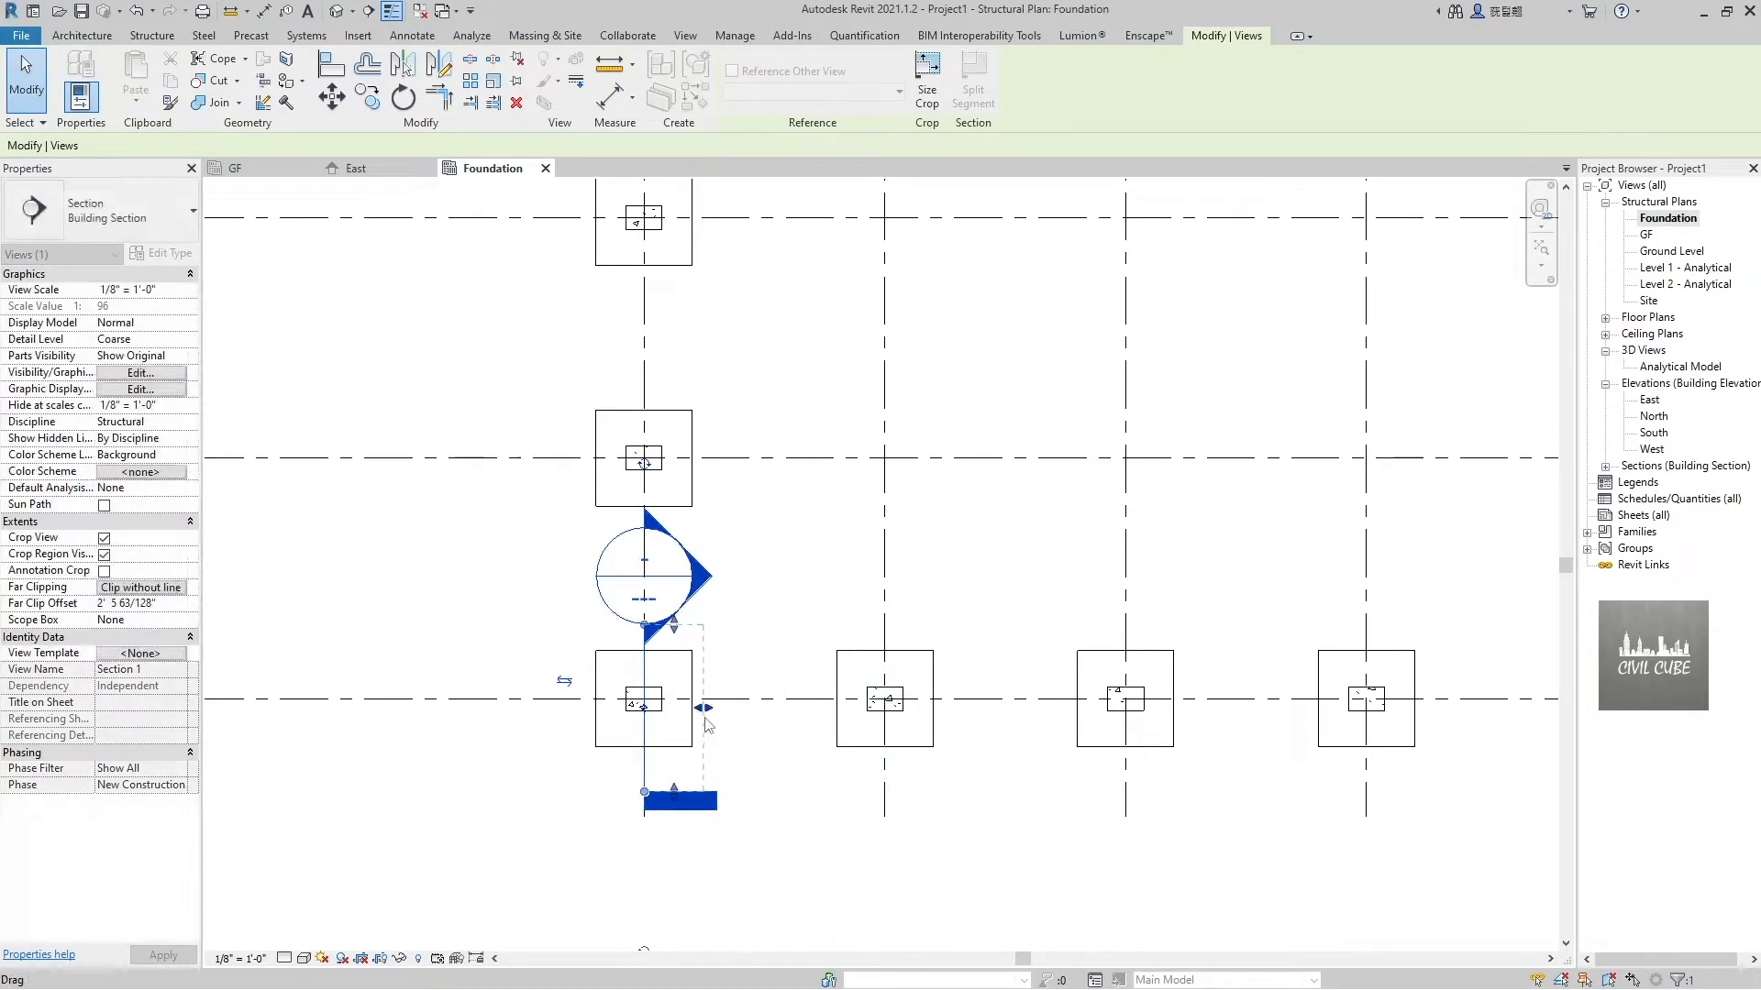
Set the Foundation plan's view scale to 1" = 1'-0"
left_click(257, 960)
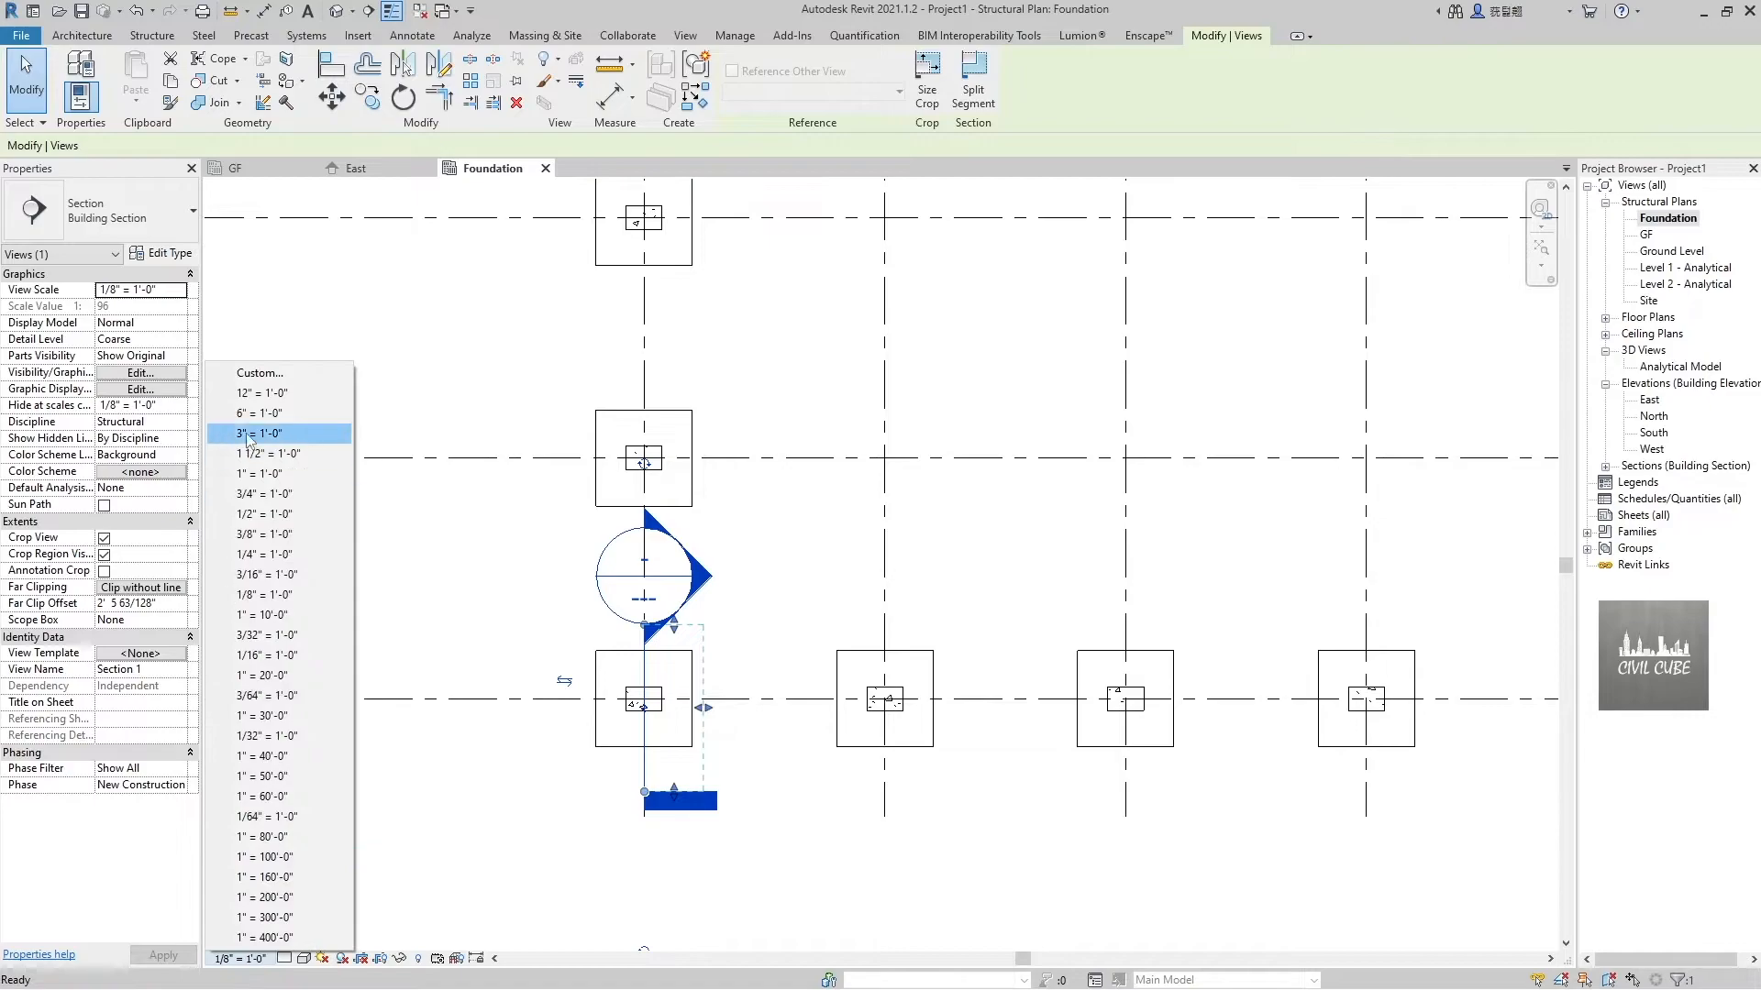
left_click(298, 497)
scroll(629, 759, "up", 4)
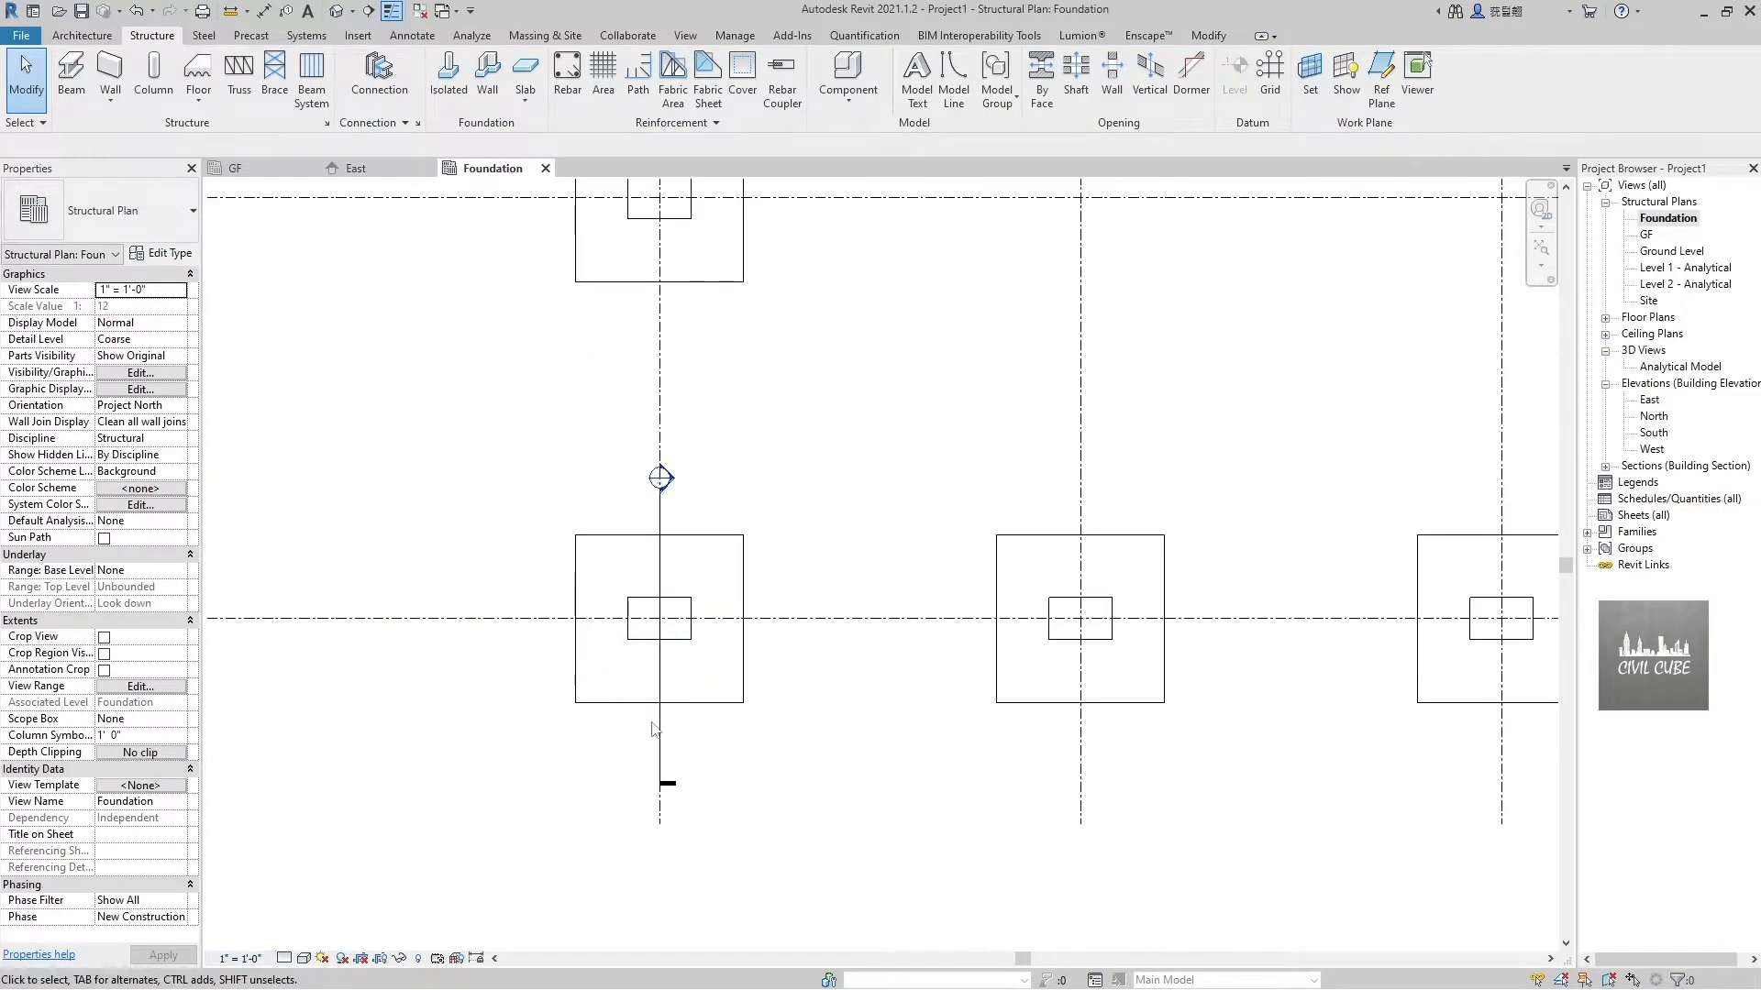
scroll(648, 825, "down", 1)
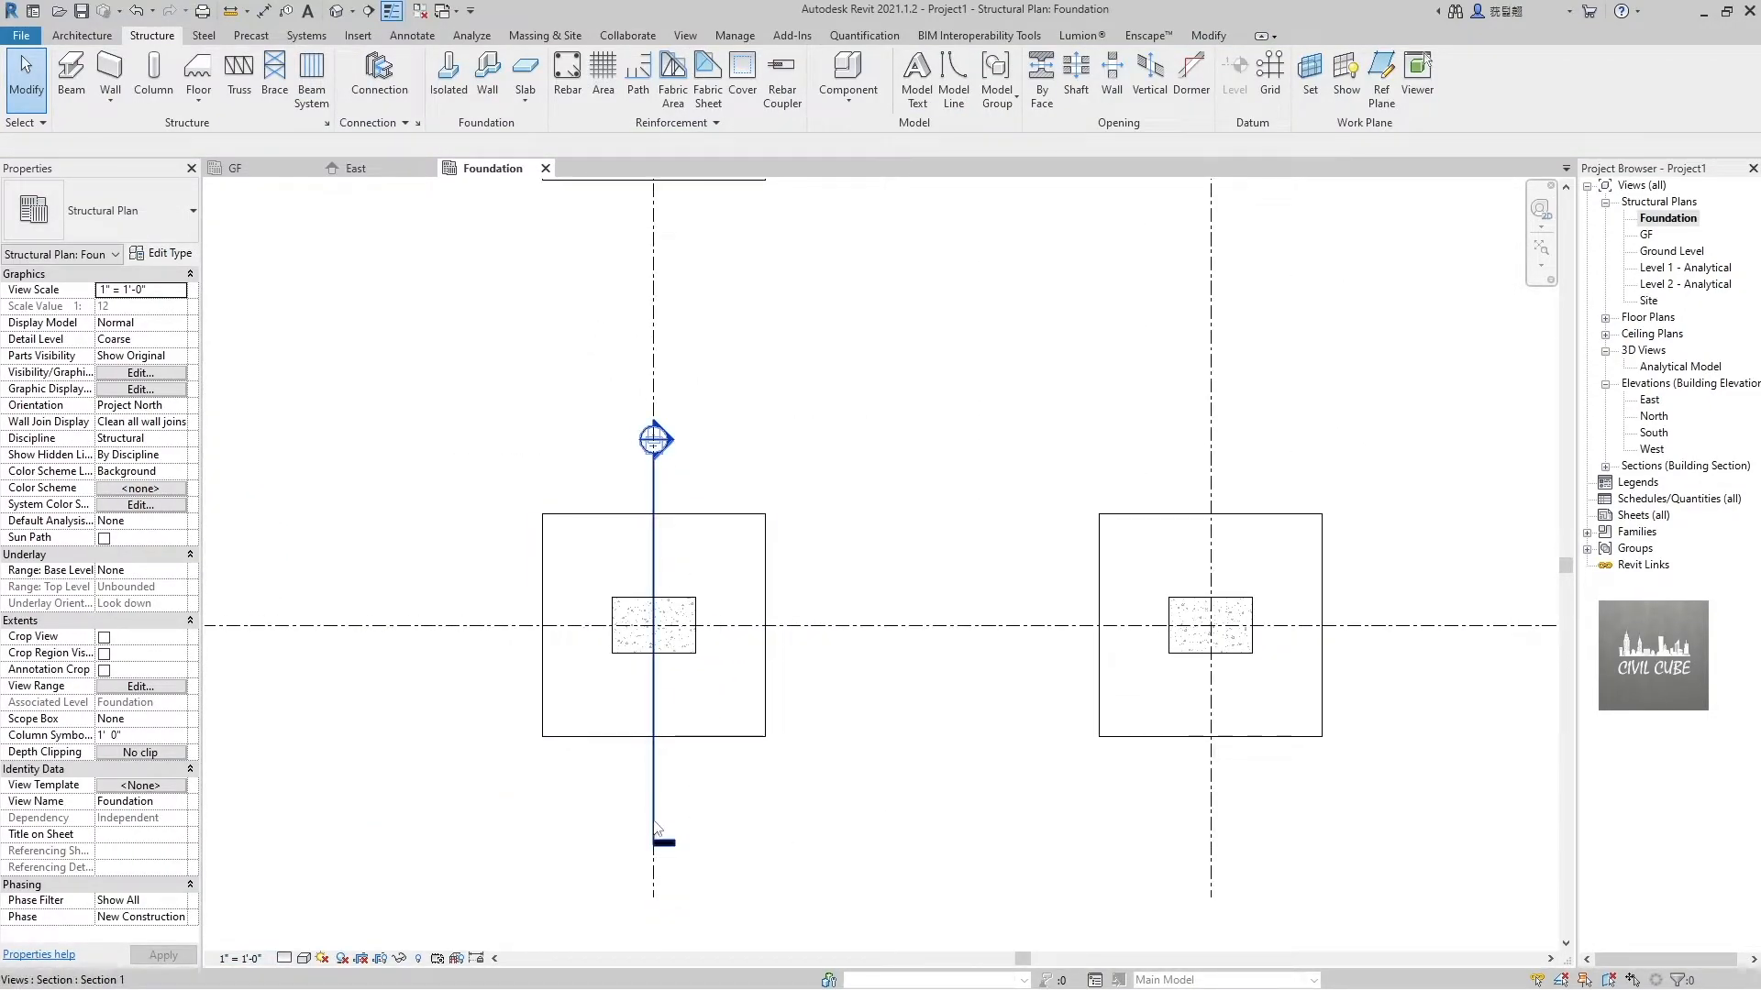
Open the section view belonging to the section line drawn through the footing at A-1
left_click(655, 828)
right_click(655, 828)
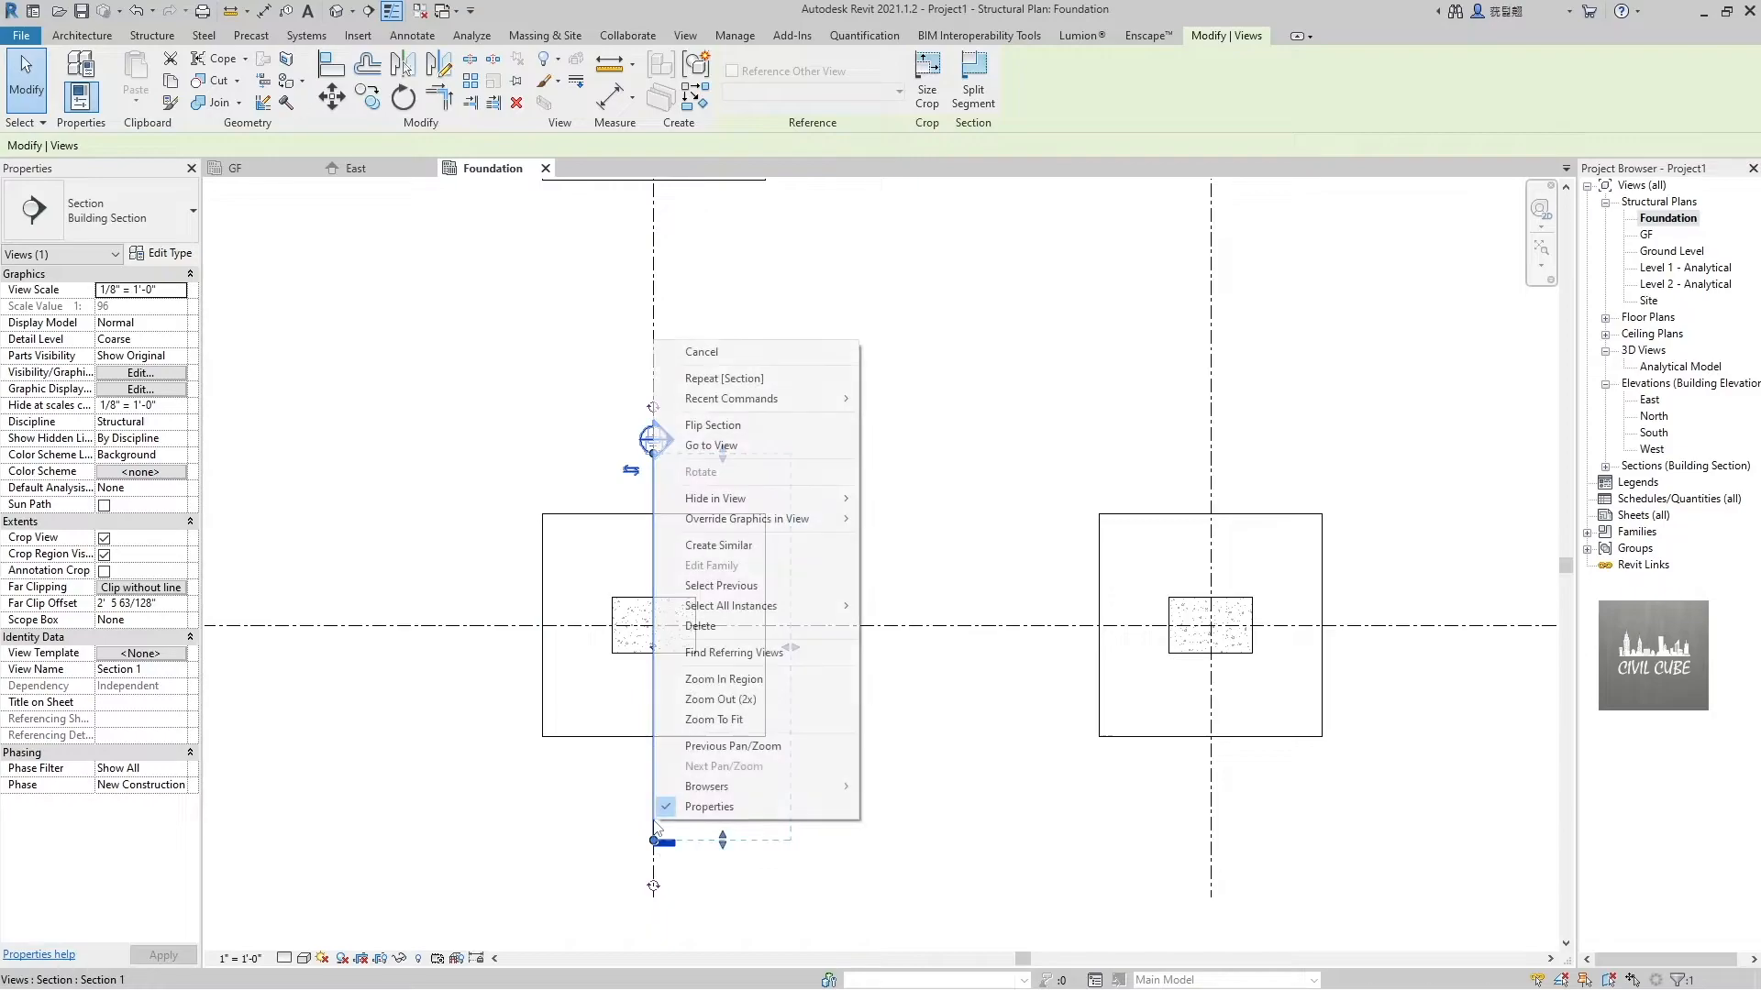
left_click(724, 446)
scroll(837, 837, "up", 5)
scroll(890, 838, "down", 5)
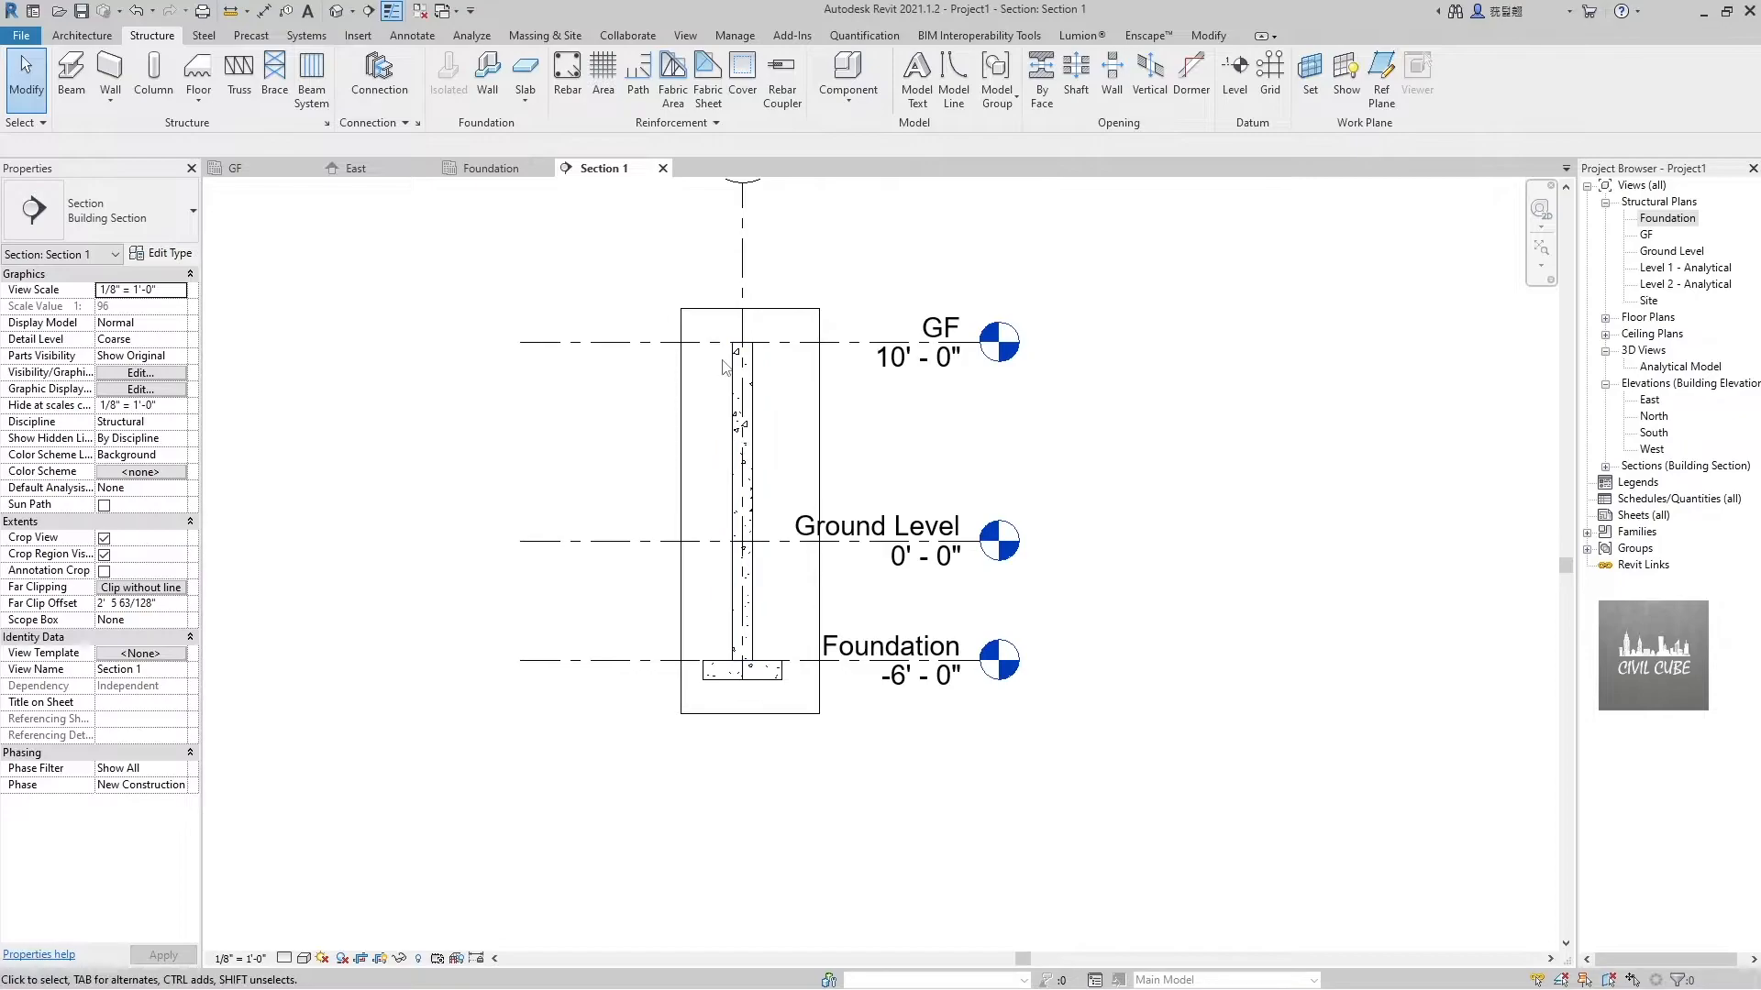
Lower the upper edge of the section's crop region so only the footing and the column's lower part remain in view
scroll(760, 312, "up", 3)
left_click(756, 307)
left_click_drag(744, 308, 717, 609)
scroll(725, 586, "down", 1)
scroll(706, 840, "up", 4)
scroll(679, 734, "up", 3)
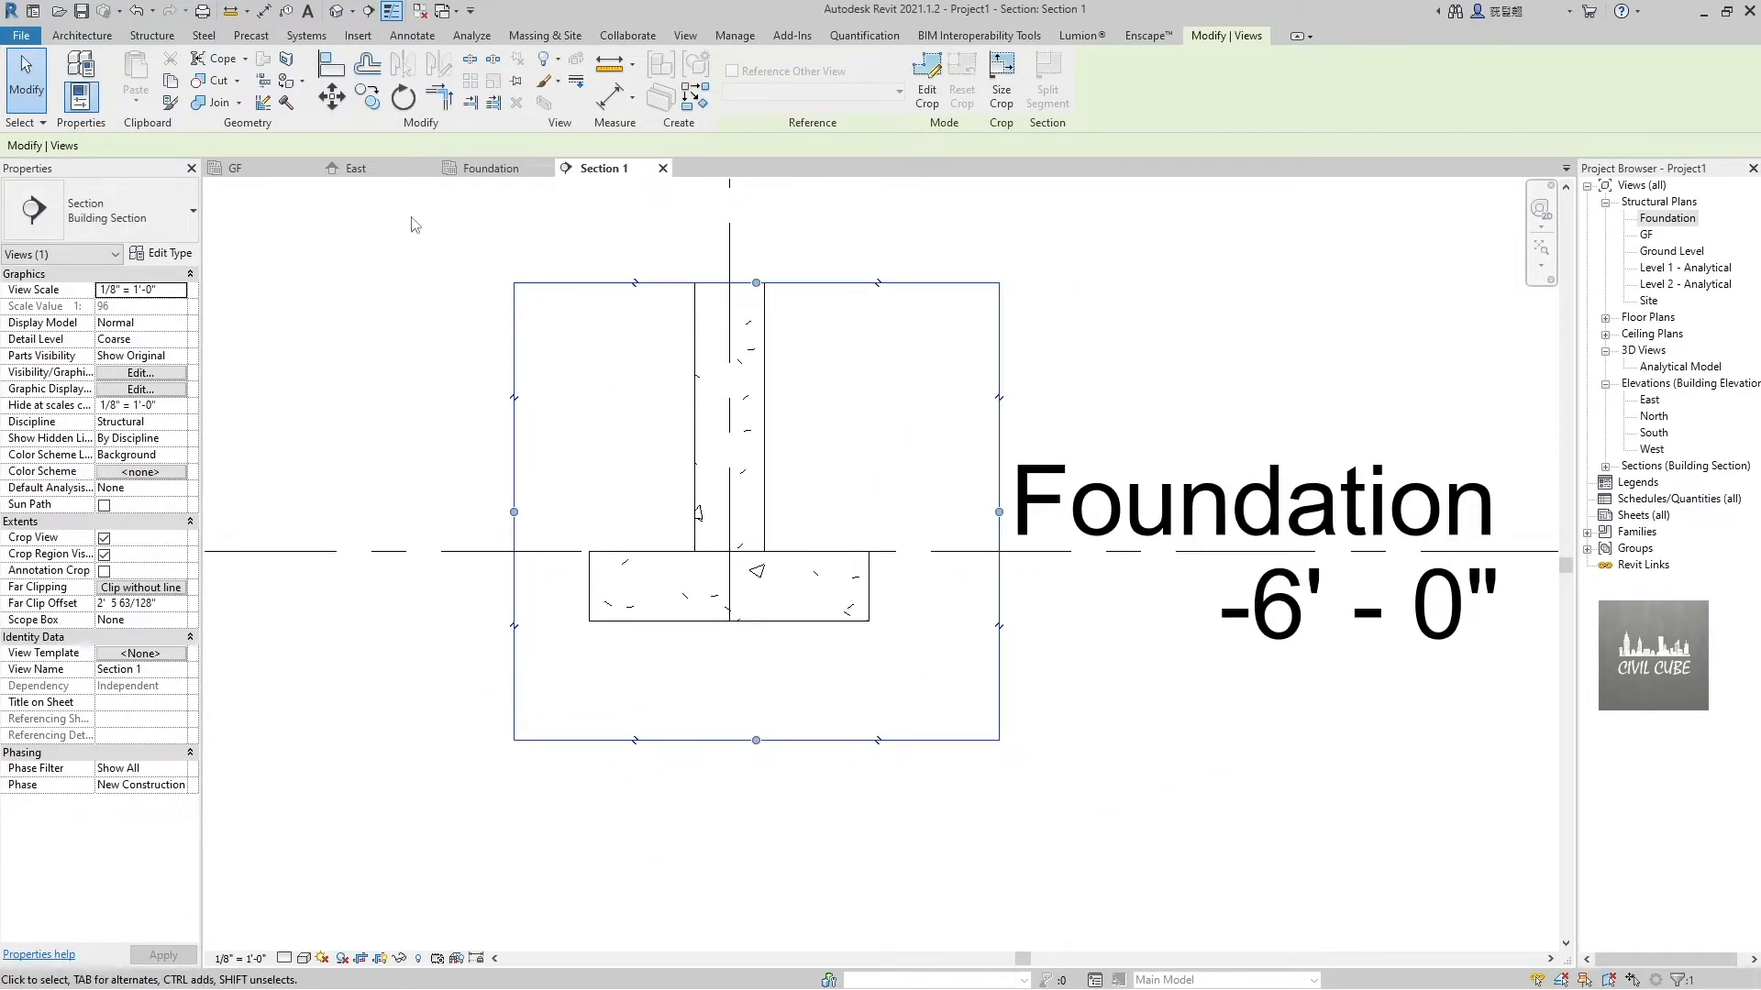
Place a #4 shape 02 rebar set in the footing, parallel to the work plane, with Maximum Spacing layout at 0' 6"
left_click(152, 35)
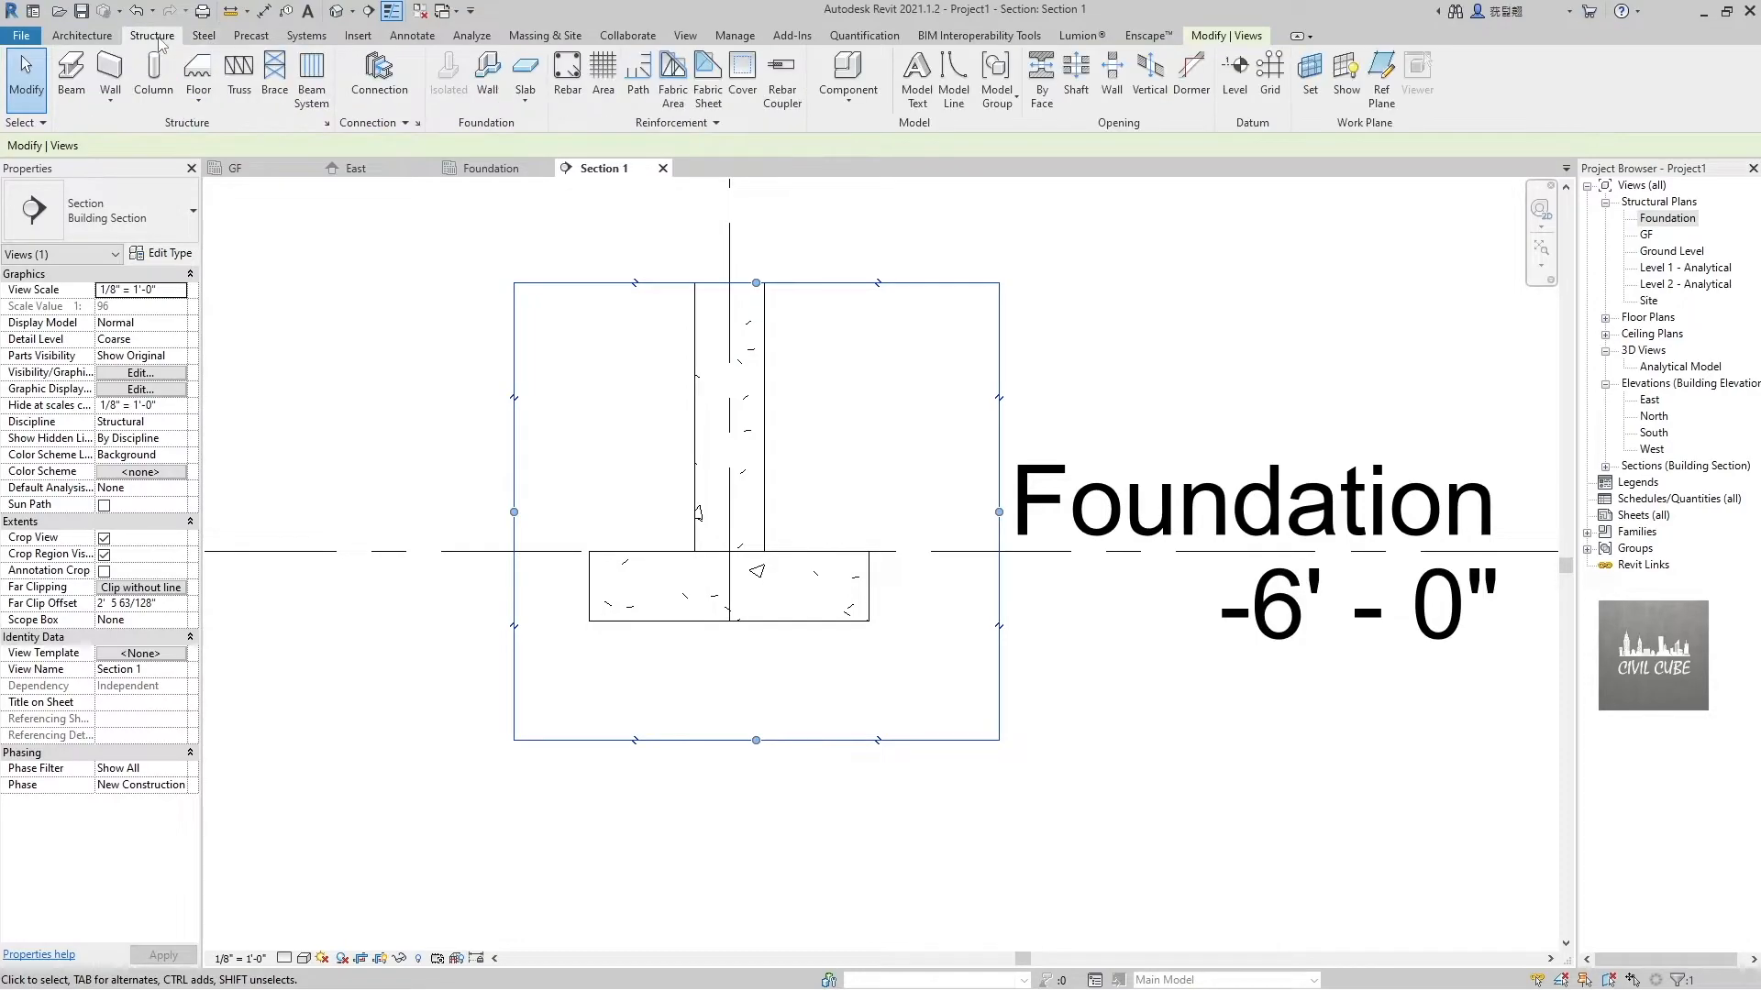
left_click(564, 78)
left_click(919, 543)
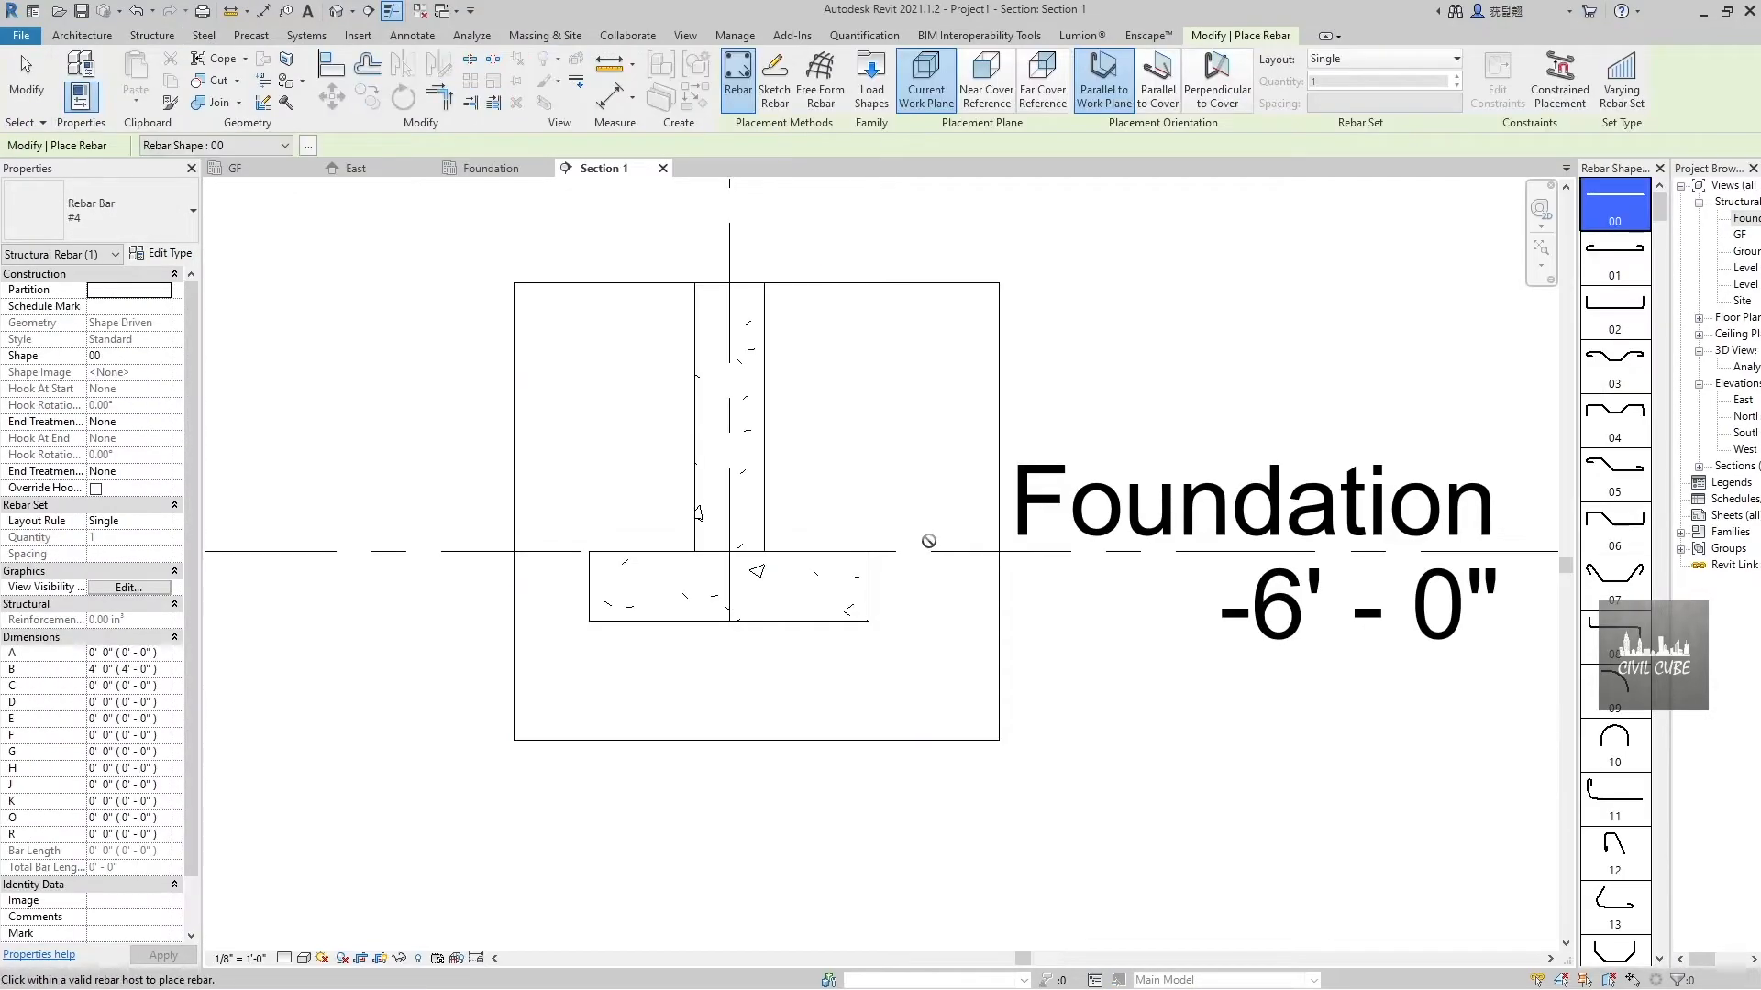
left_click(1618, 313)
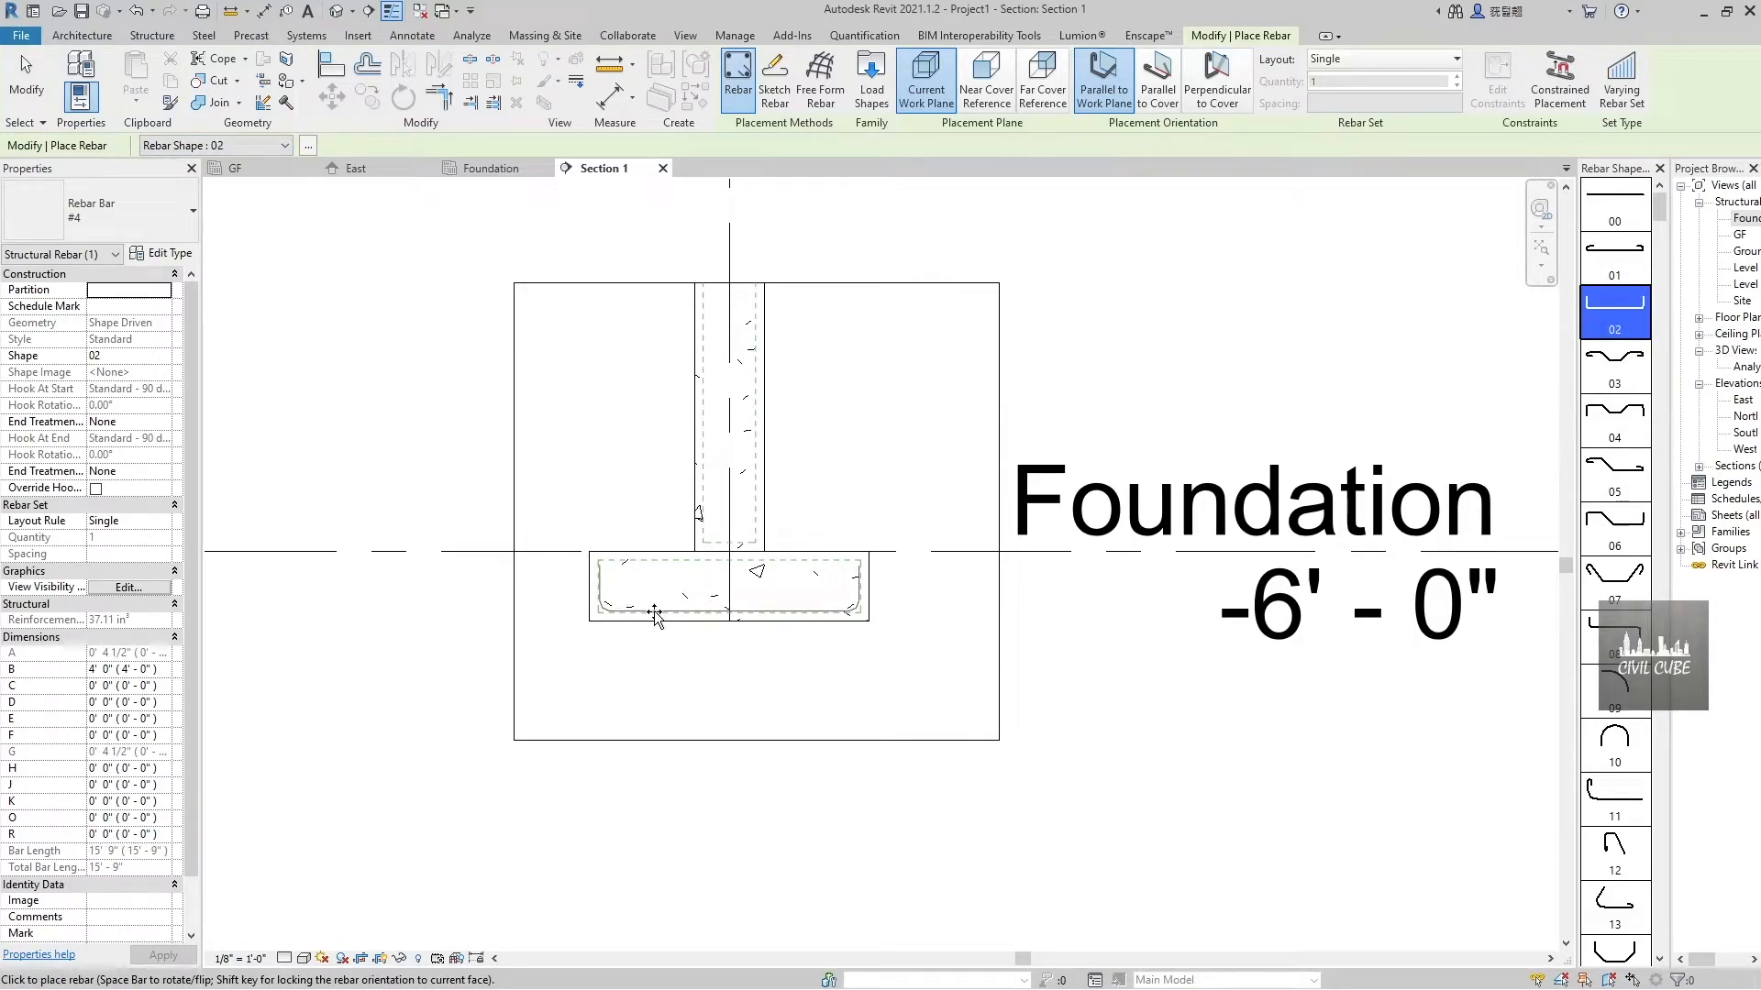
left_click(1385, 58)
left_click(1355, 106)
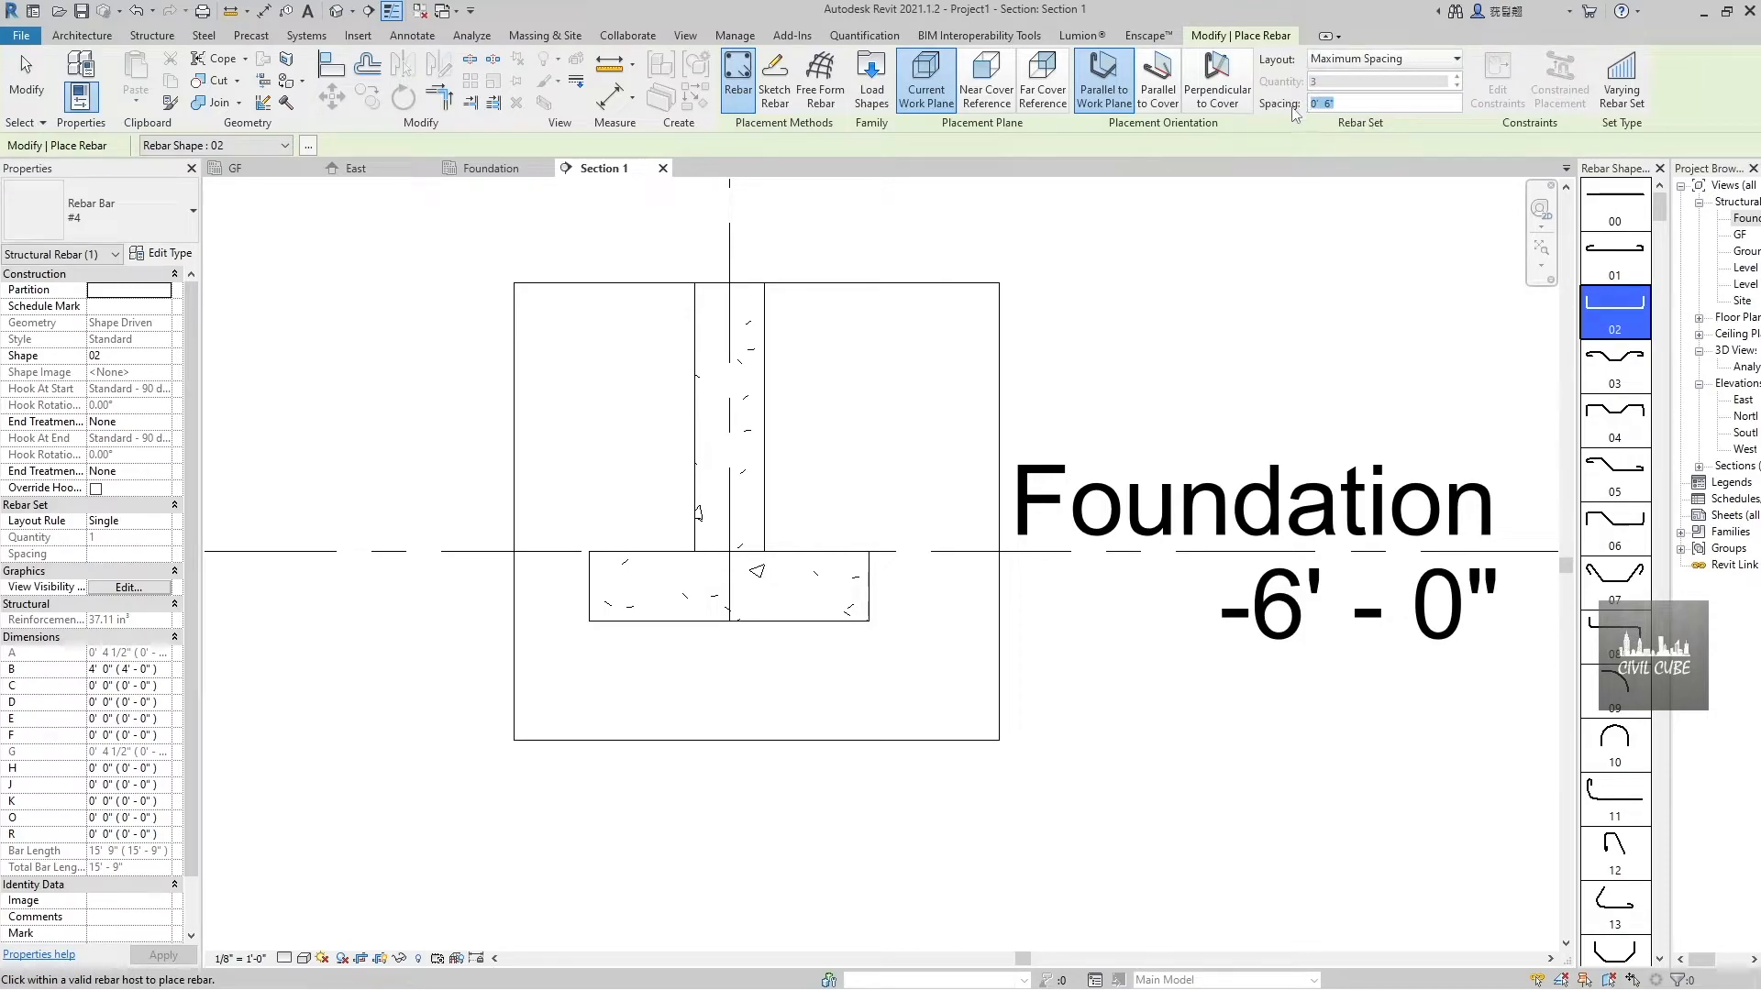
left_click(677, 613)
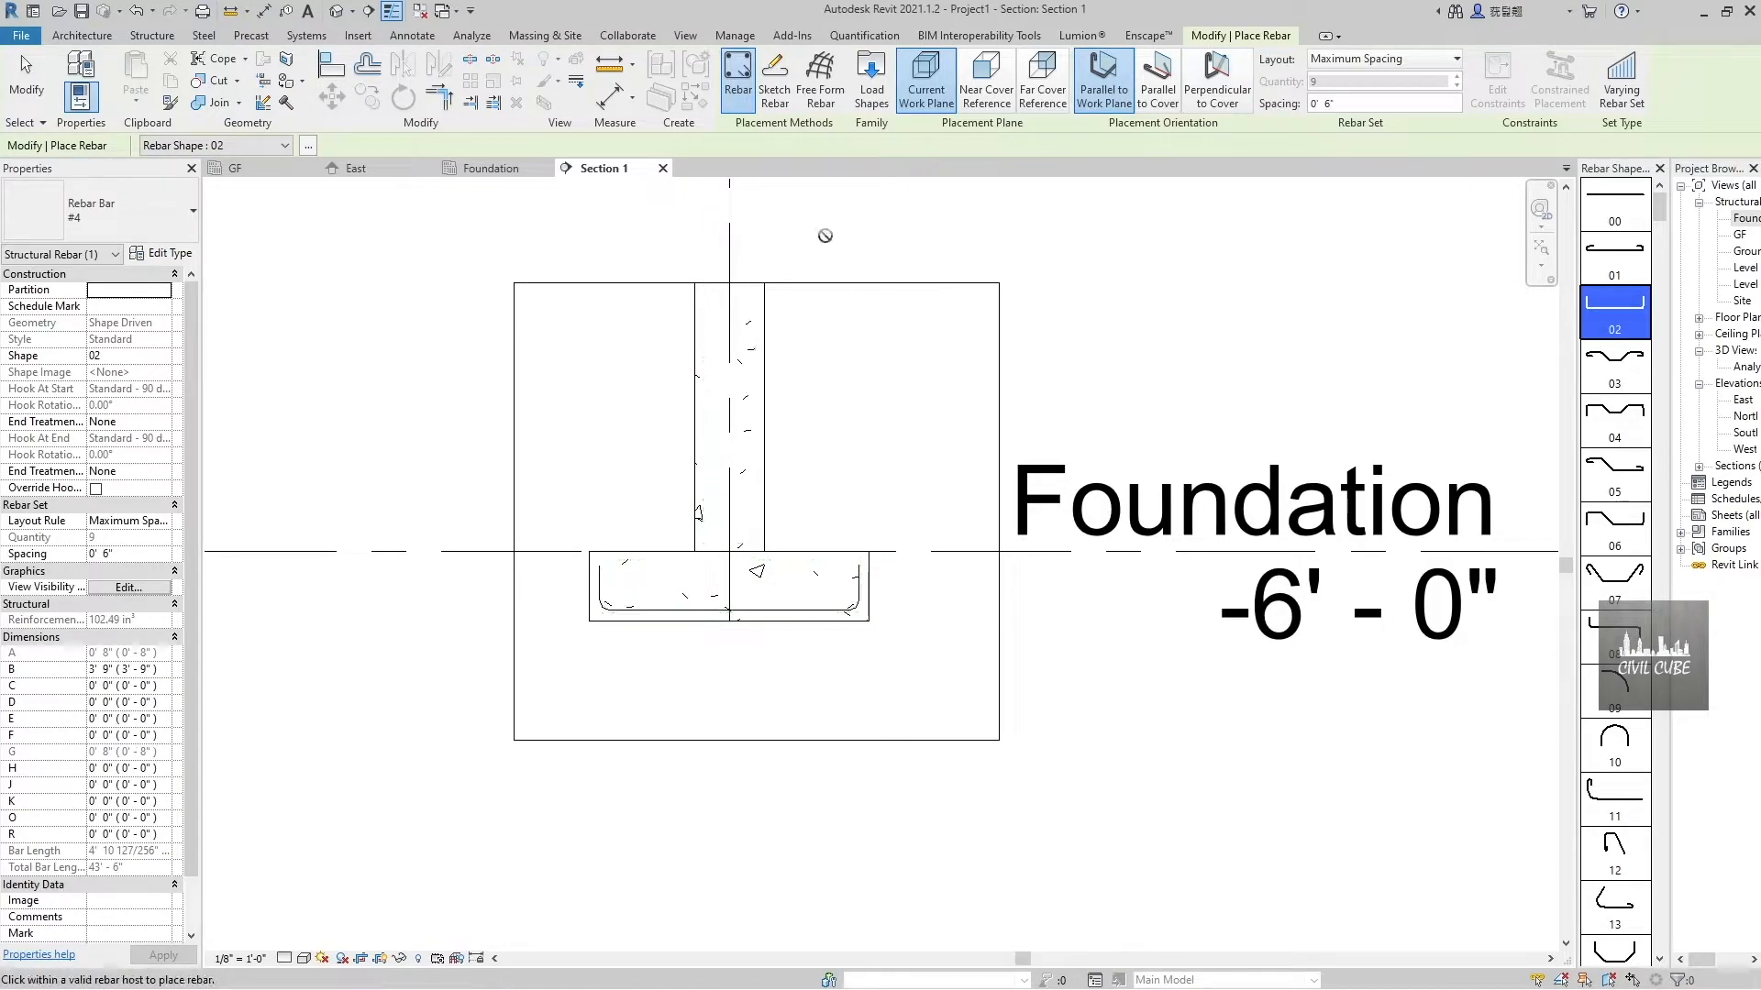
Place a second shape 02 rebar set along the footing's bottom, oriented perpendicular to cover at 6" maximum spacing, and end placement
left_click(1159, 92)
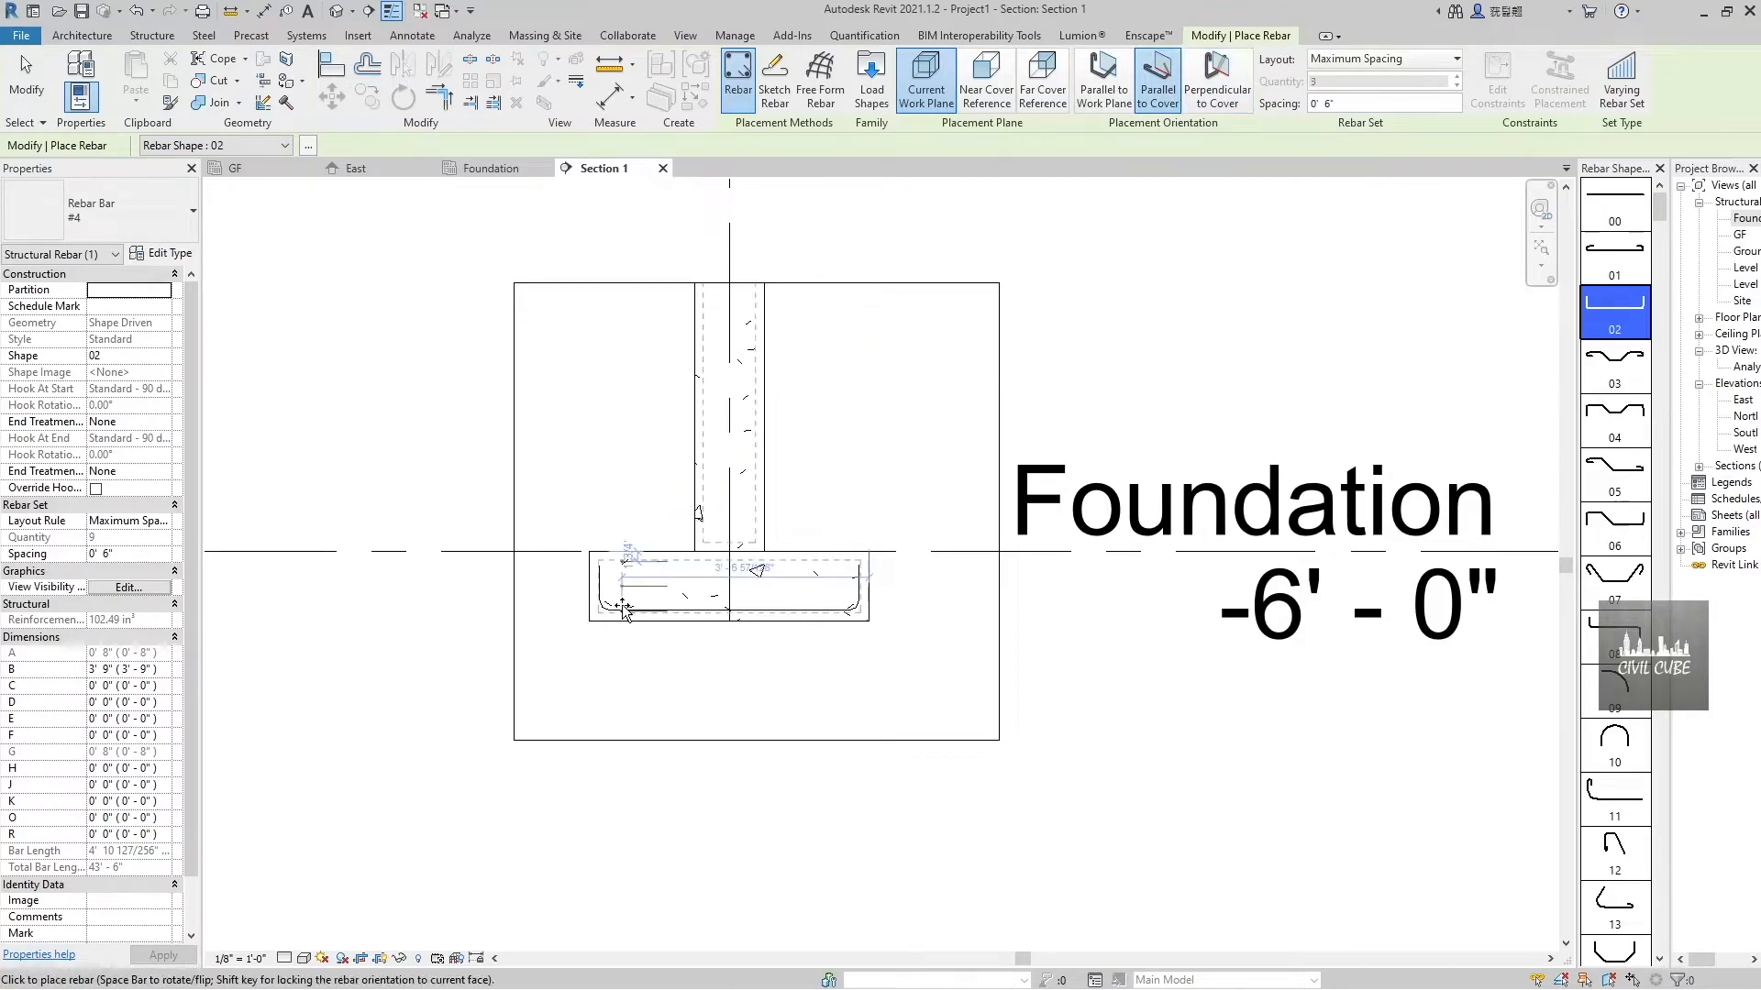
left_click(1217, 89)
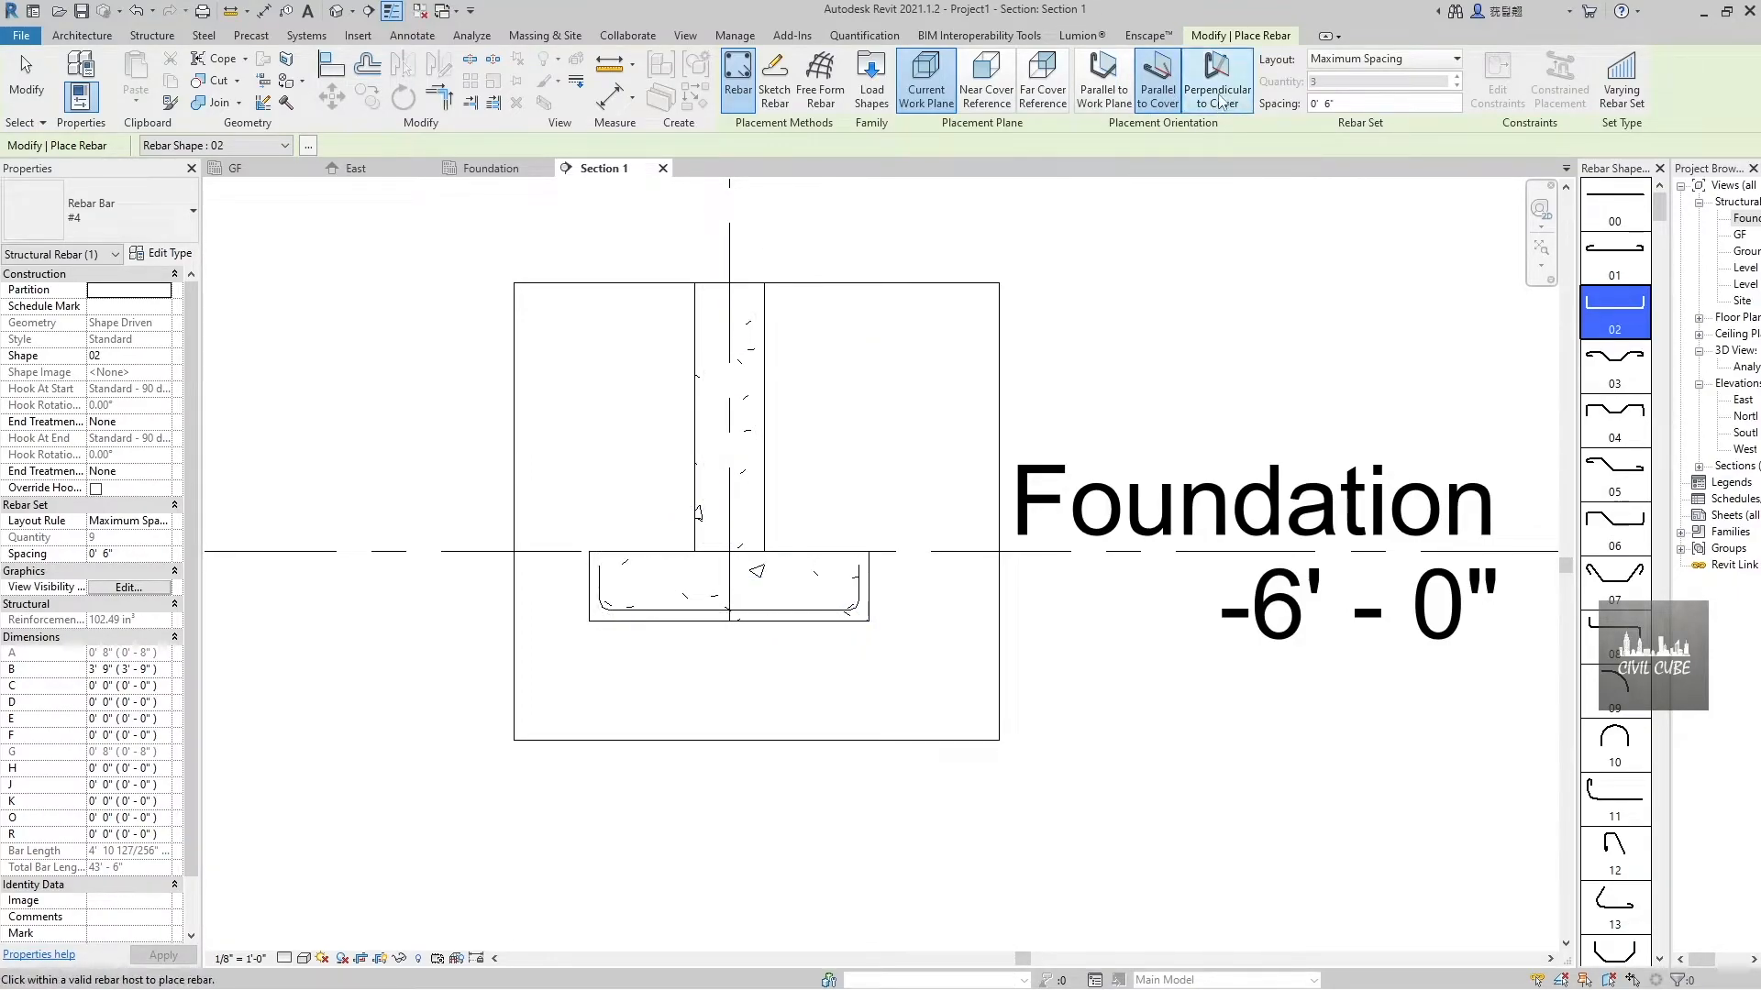
scroll(630, 612, "up", 4)
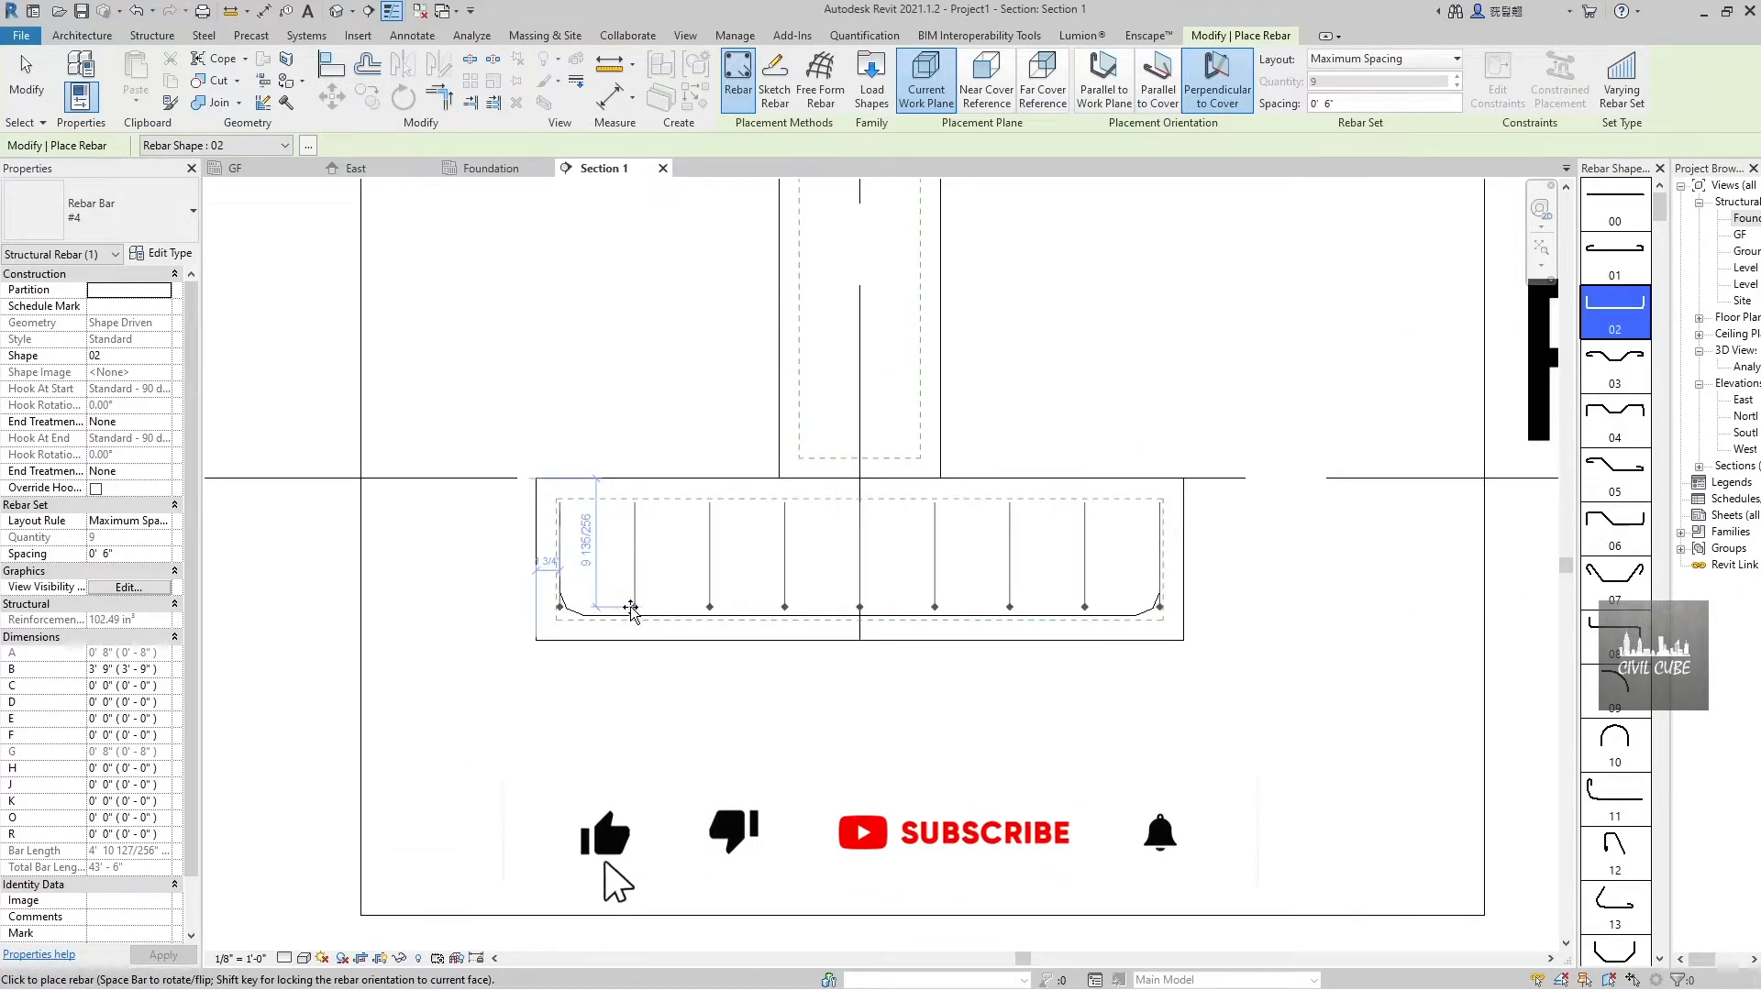
left_click(584, 626)
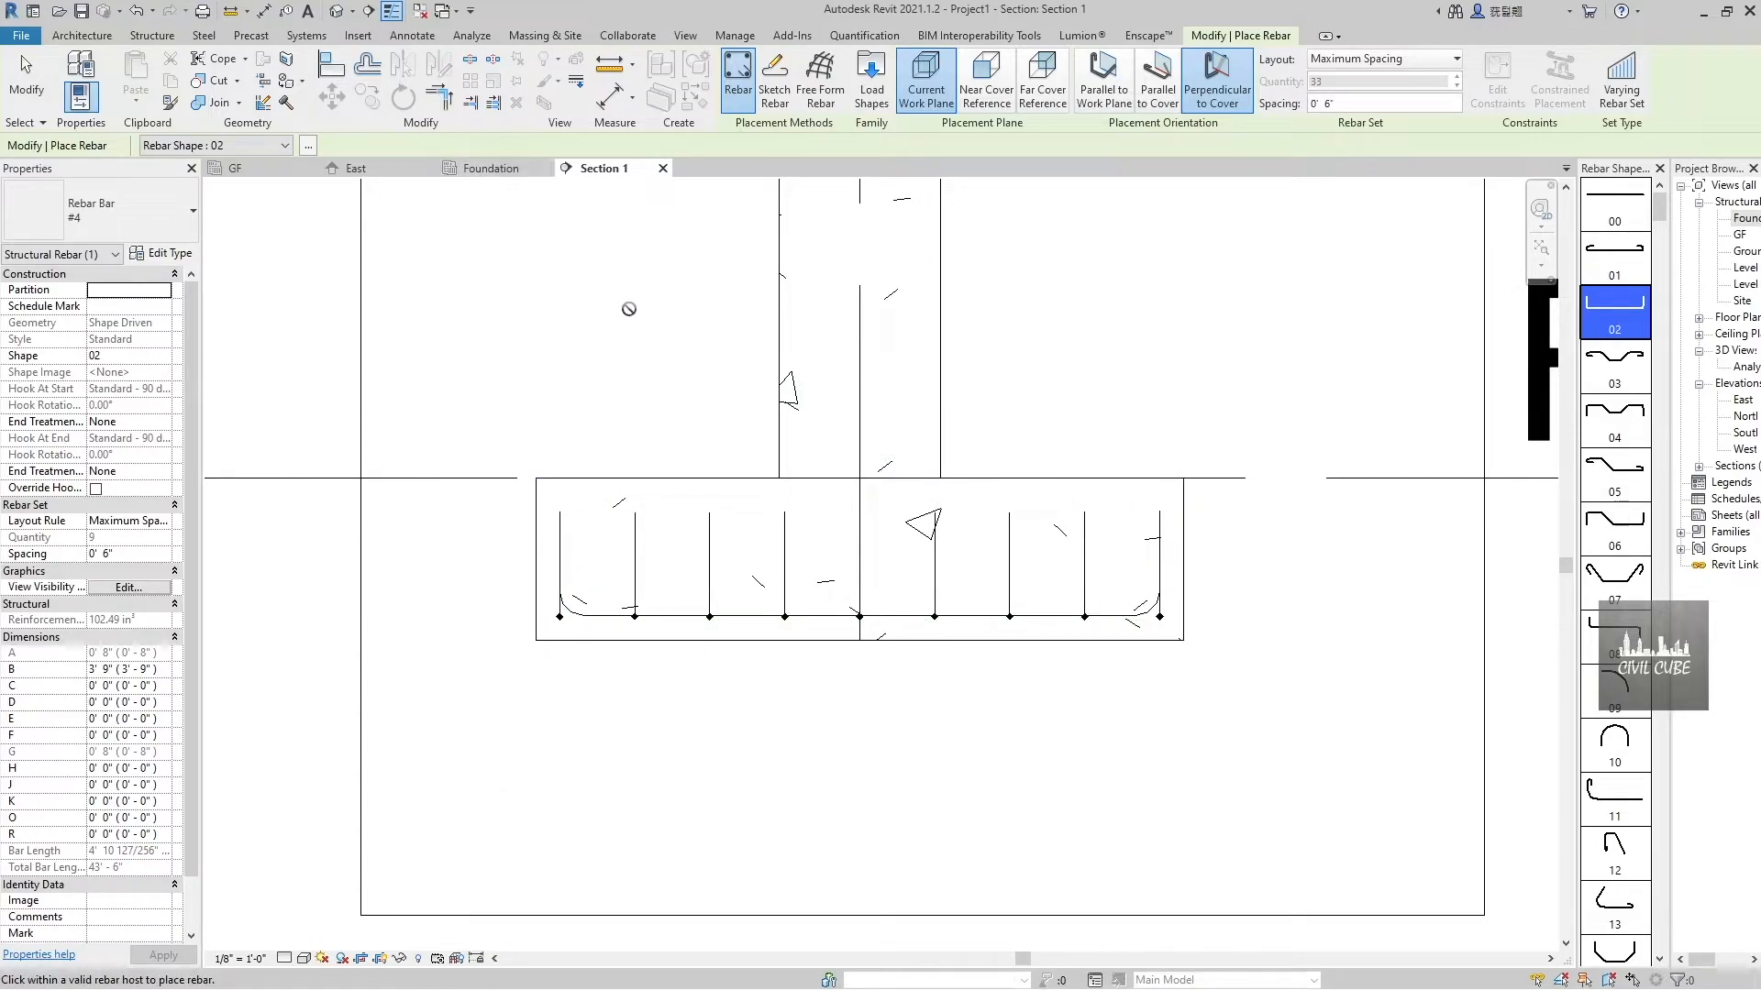
key("Escape")
left_click(486, 168)
scroll(746, 339, "down", 3)
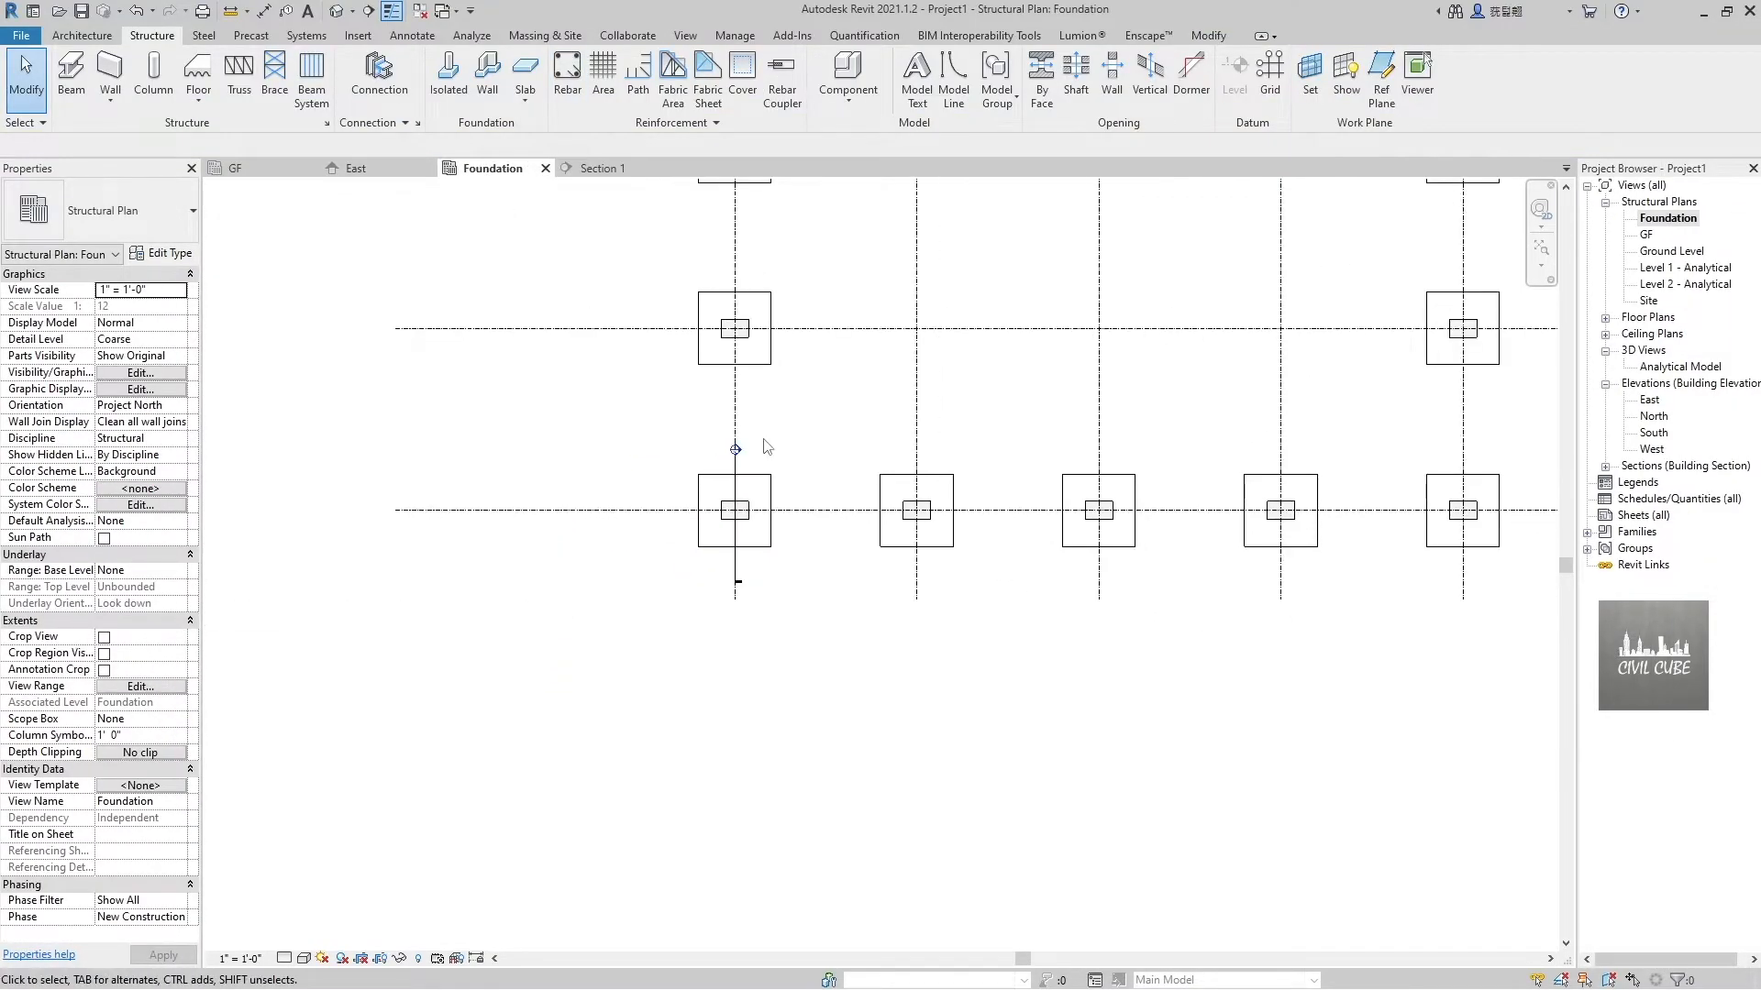
scroll(721, 490, "up", 4)
left_click(605, 168)
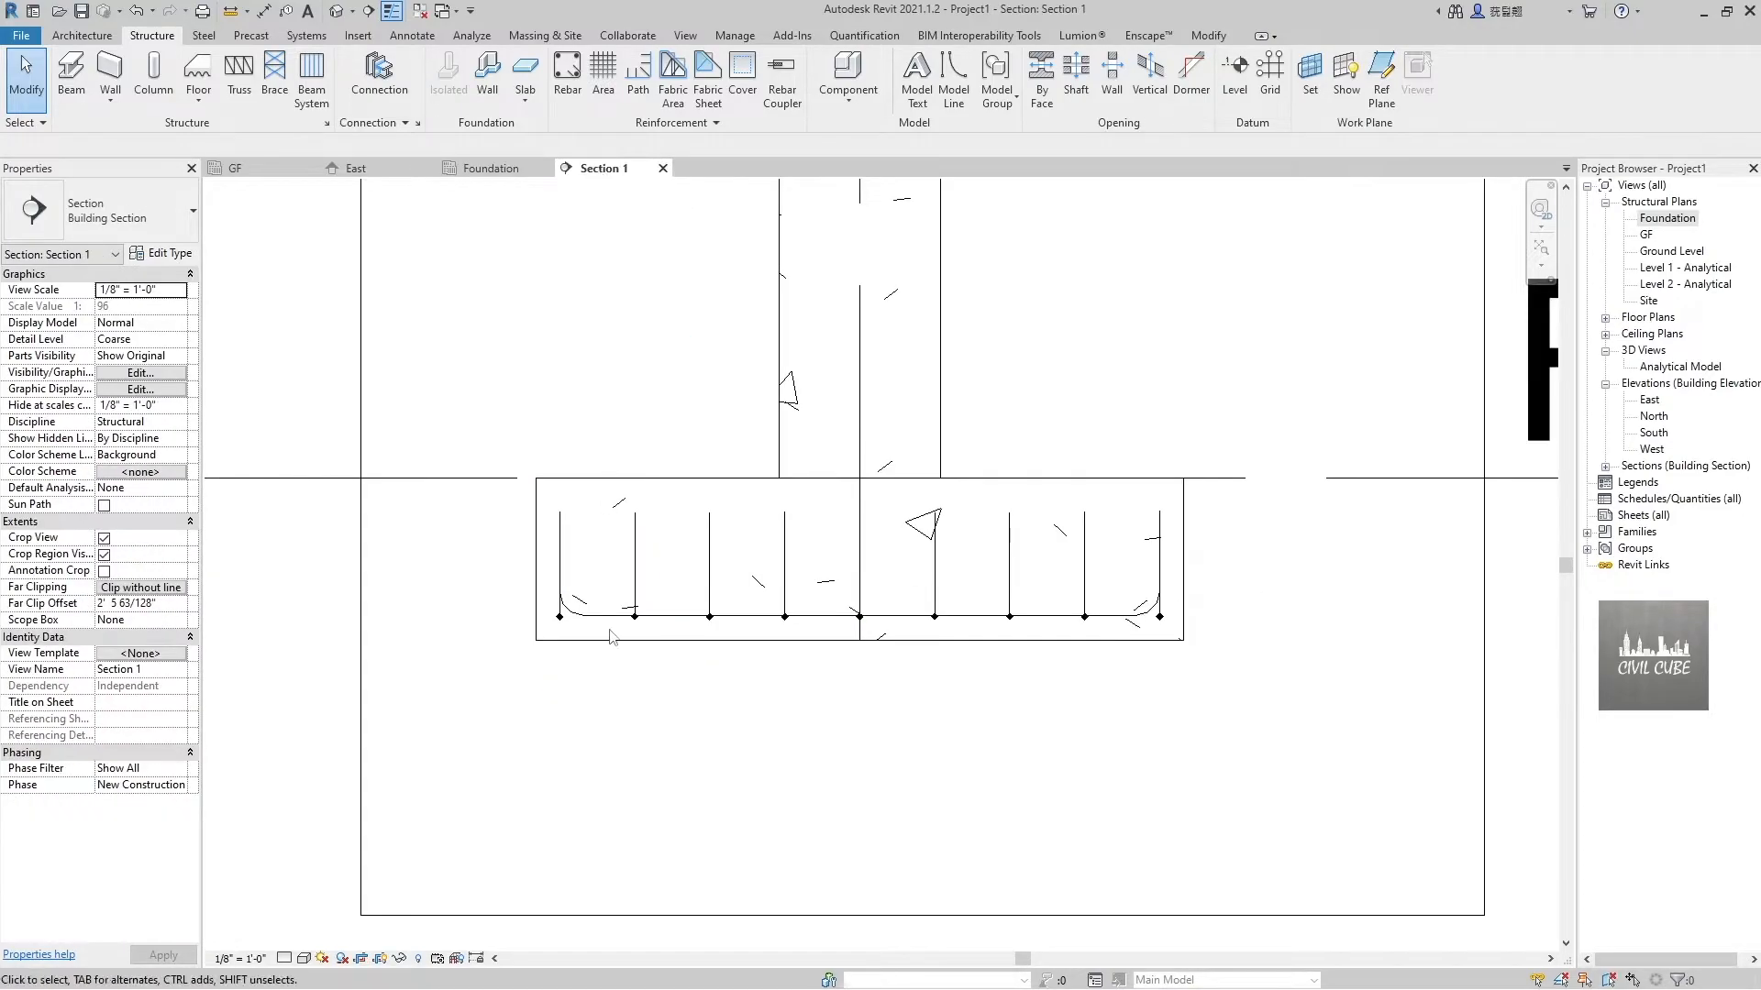
Pull both end bars of the perpendicular rebar set slightly inward, the first to about 2 1/2" from the footing's side face
left_click(552, 653)
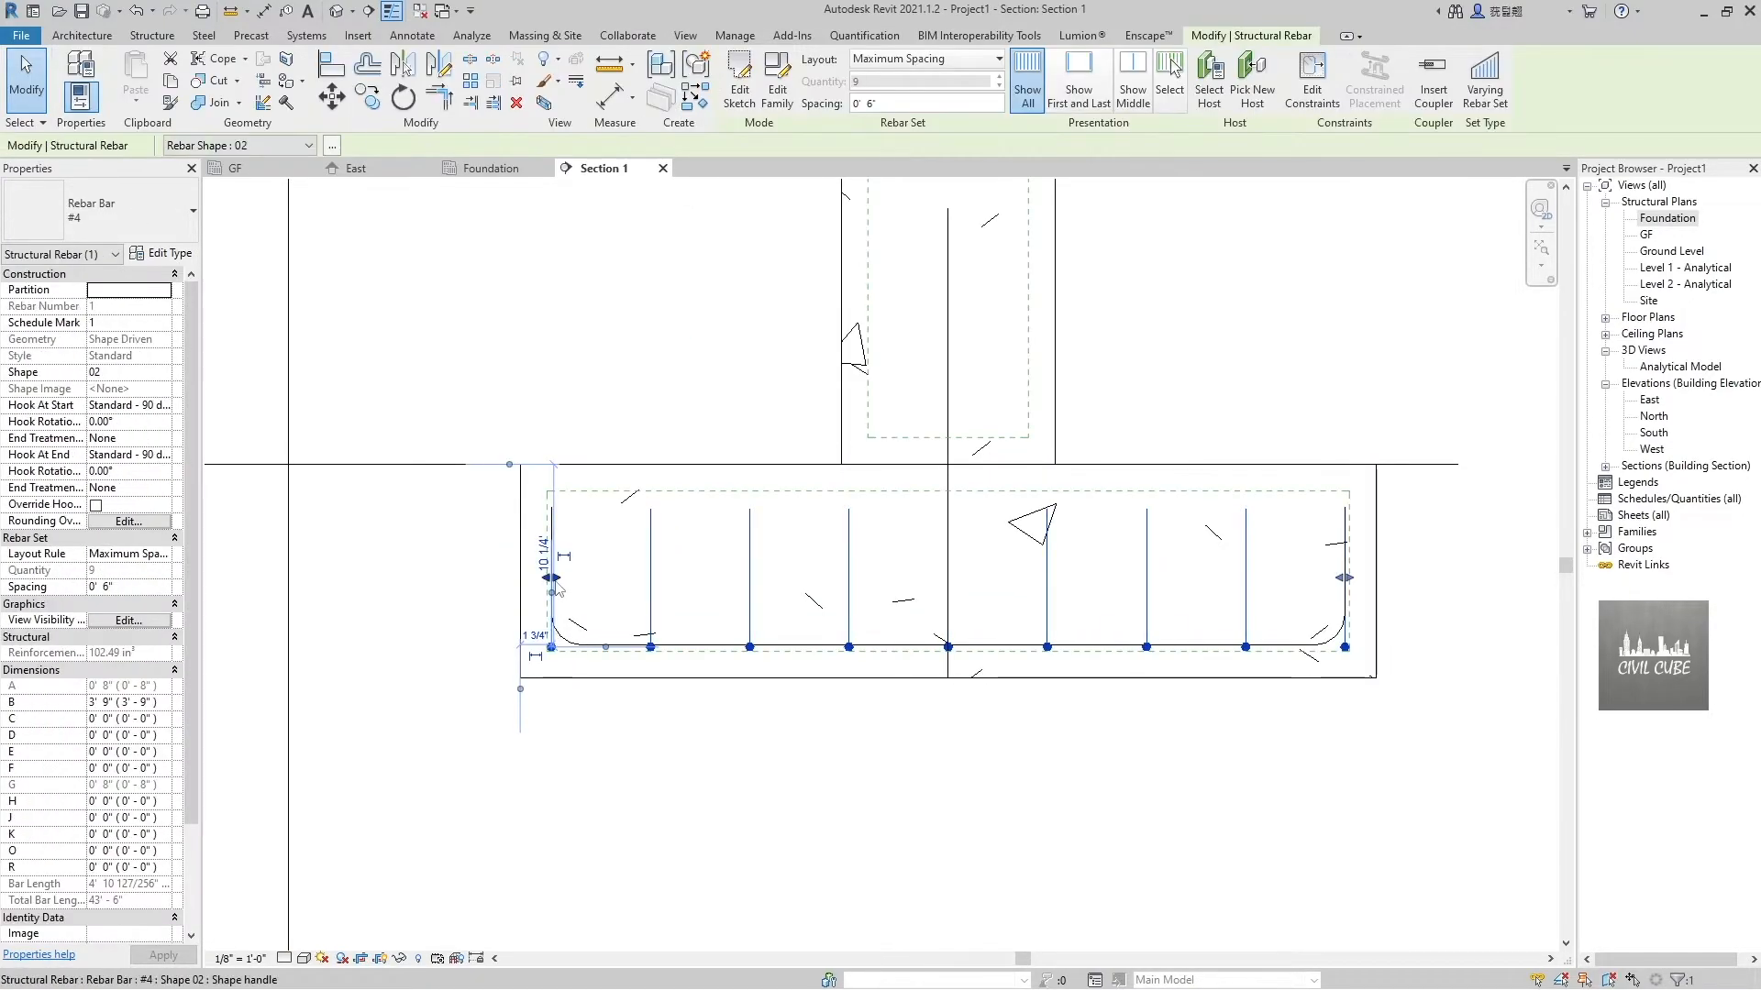
left_click_drag(555, 579, 567, 585)
left_click_drag(1344, 578, 1334, 577)
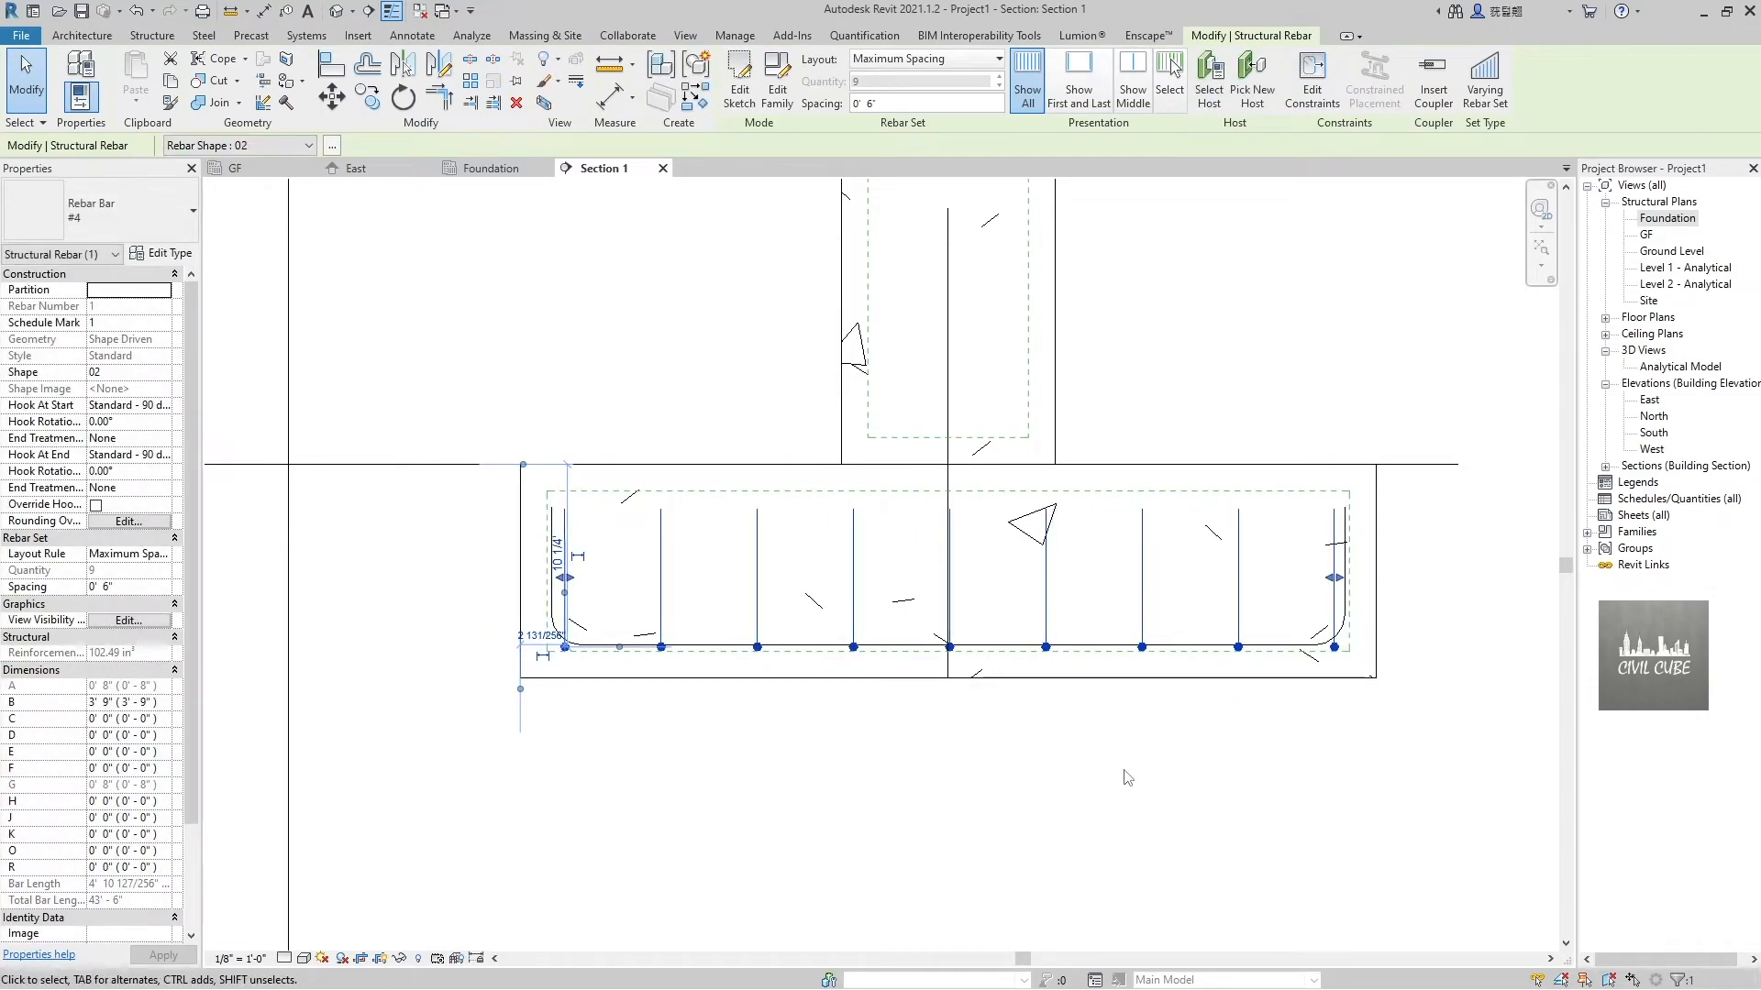
scroll(948, 593, "up", 4)
scroll(940, 600, "down", 1)
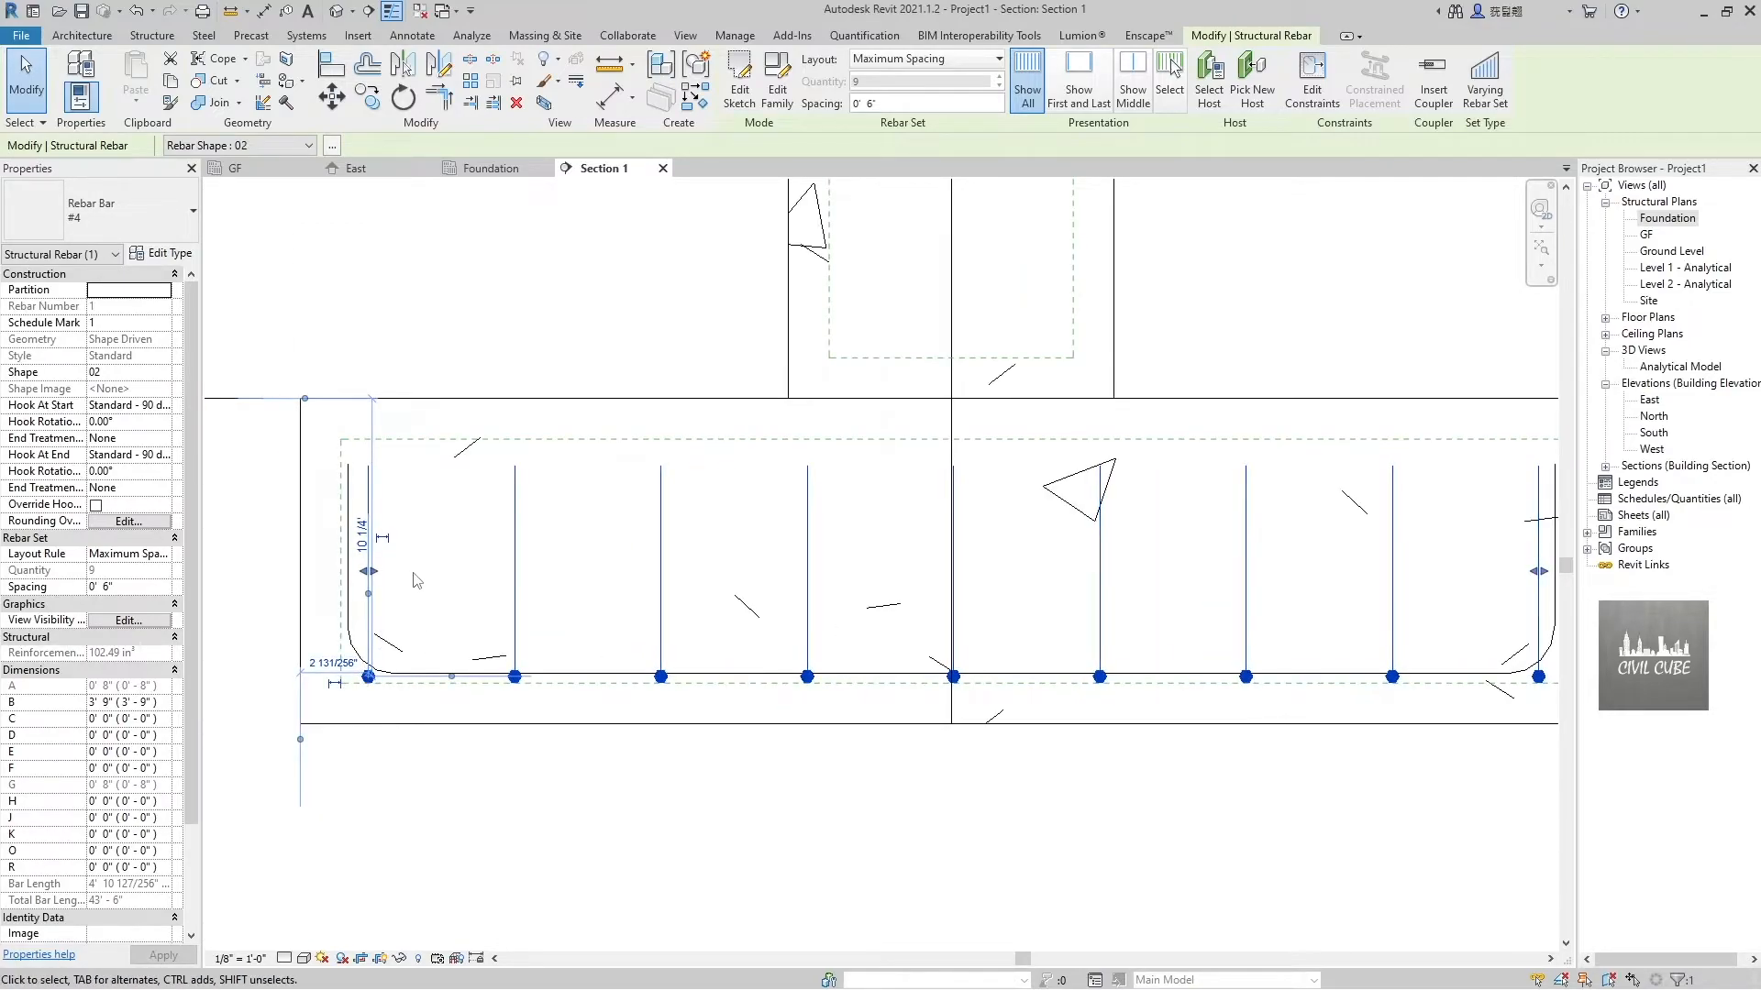
scroll(482, 565, "down", 3)
left_click(861, 743)
scroll(985, 665, "down", 1)
scroll(986, 665, "down", 1)
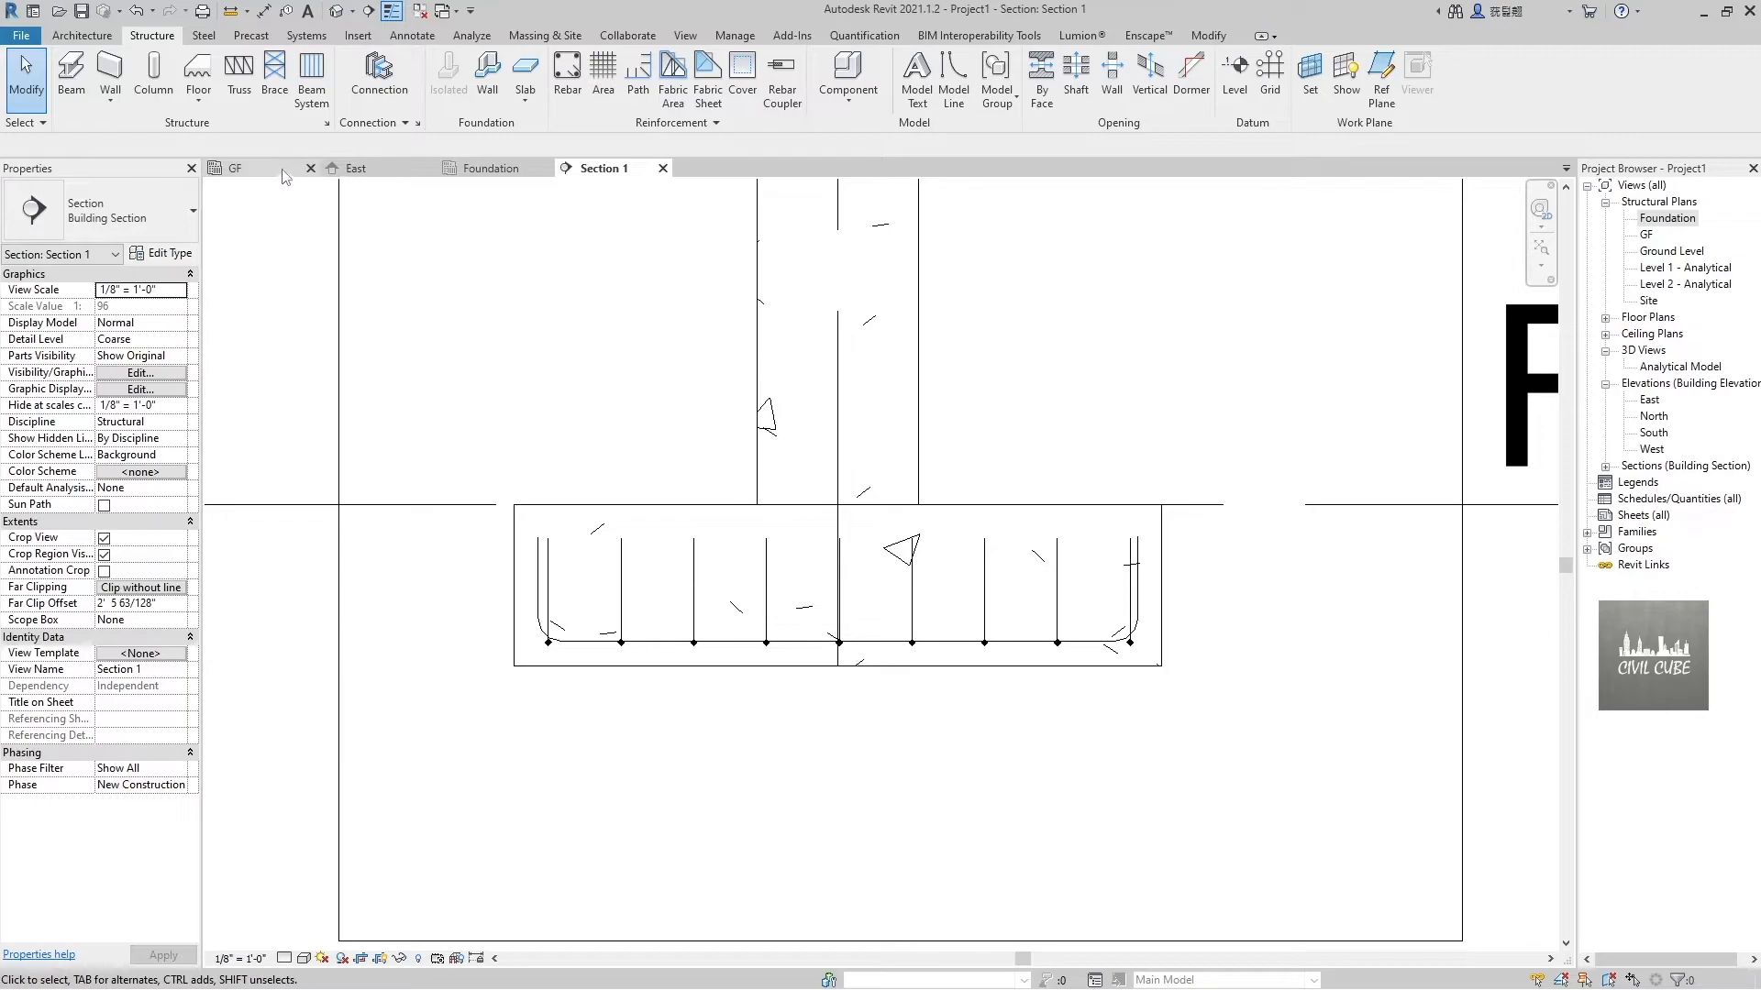
Open the default 3D view and examine the reinforcement inside the corner footing
left_click(489, 168)
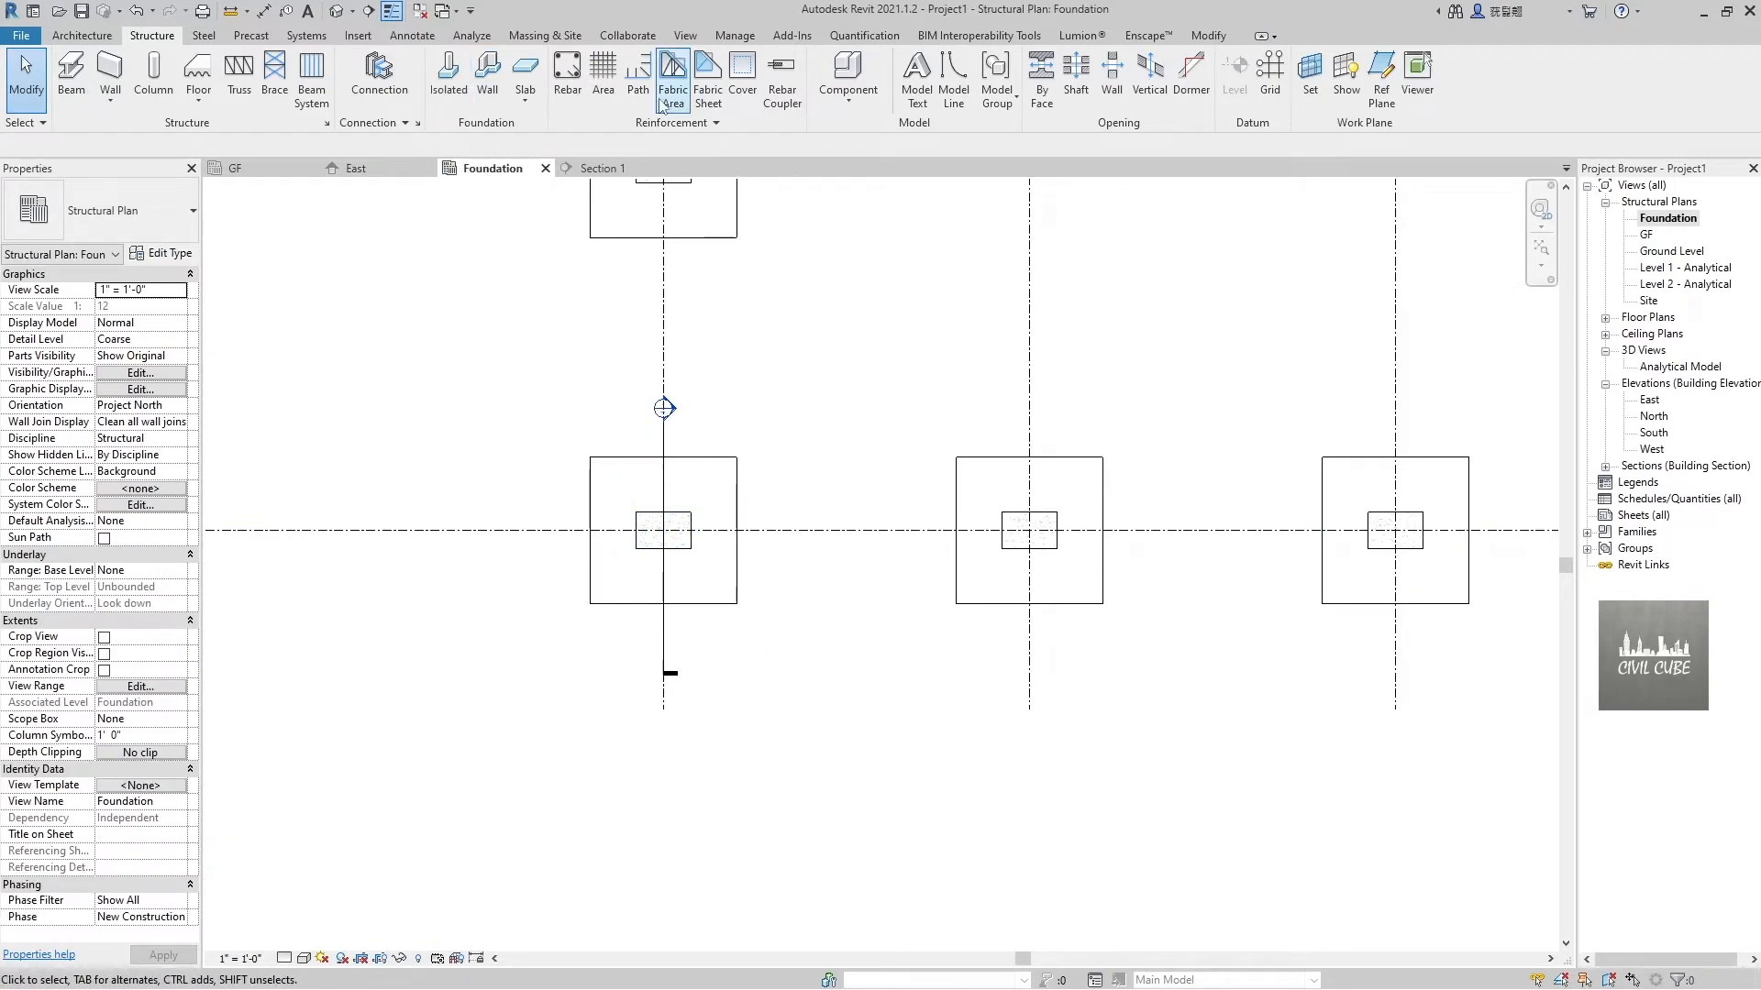
left_click(336, 11)
scroll(788, 532, "up", 10)
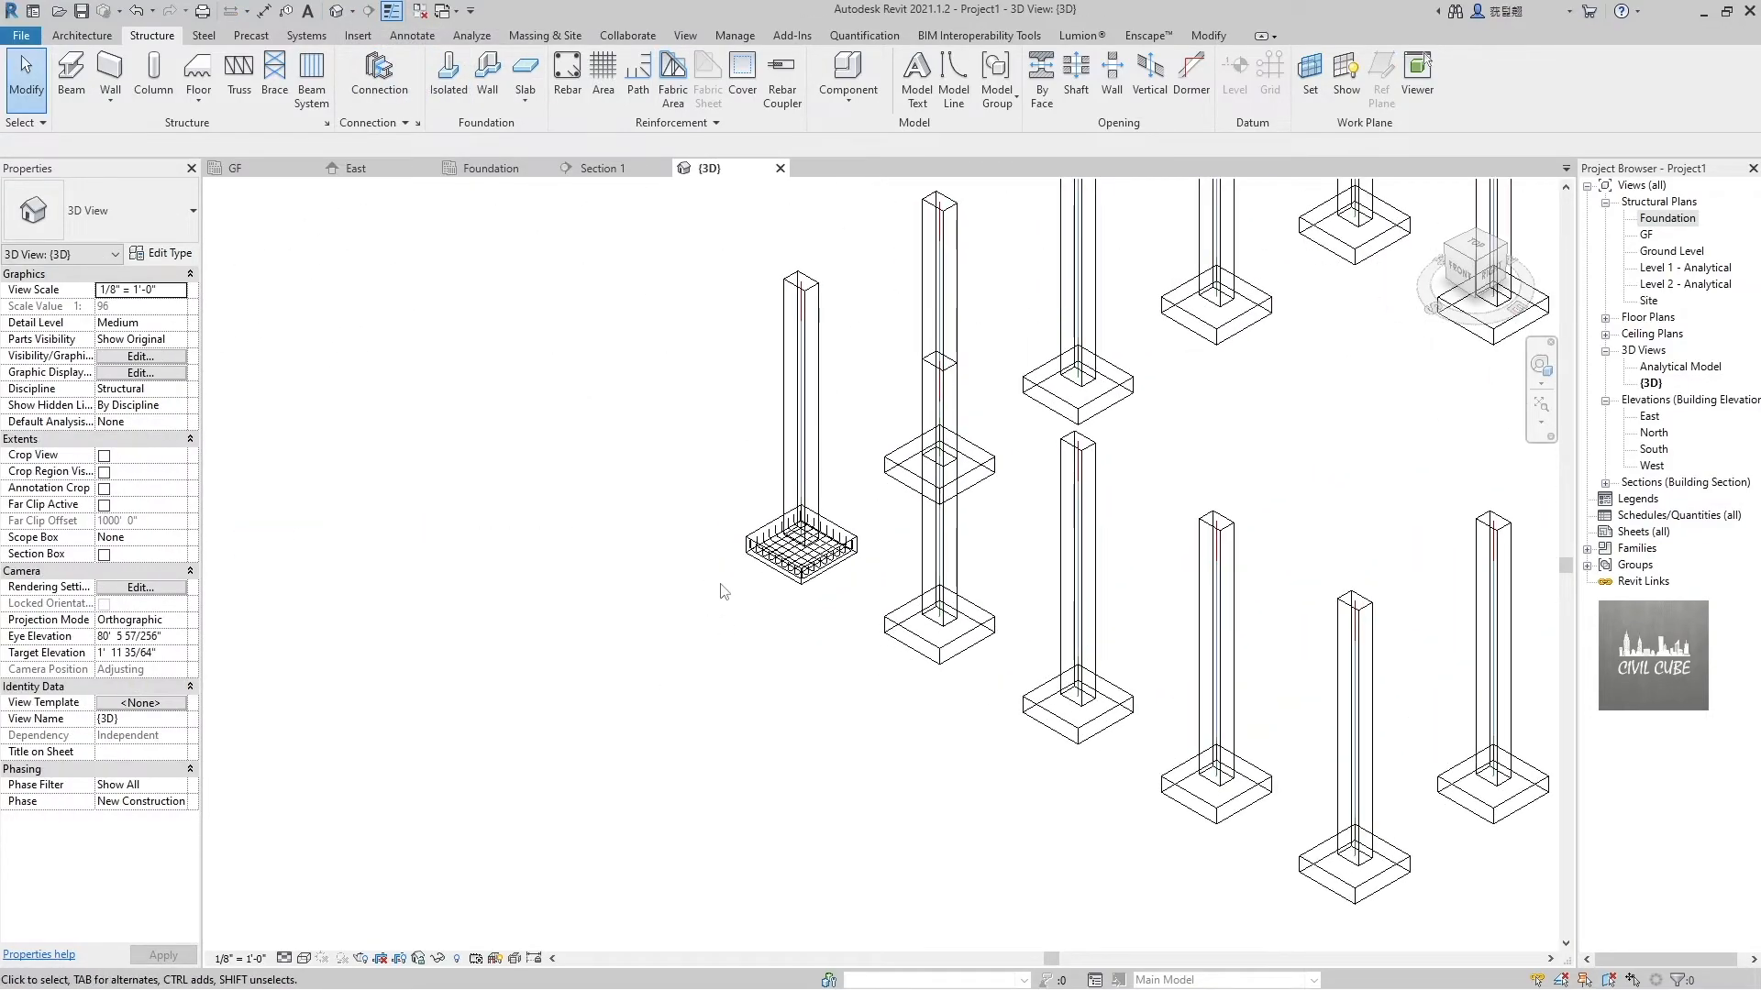
In Section 1, change both footing rebar sets to bar type #5
left_click(601, 168)
left_click(622, 586)
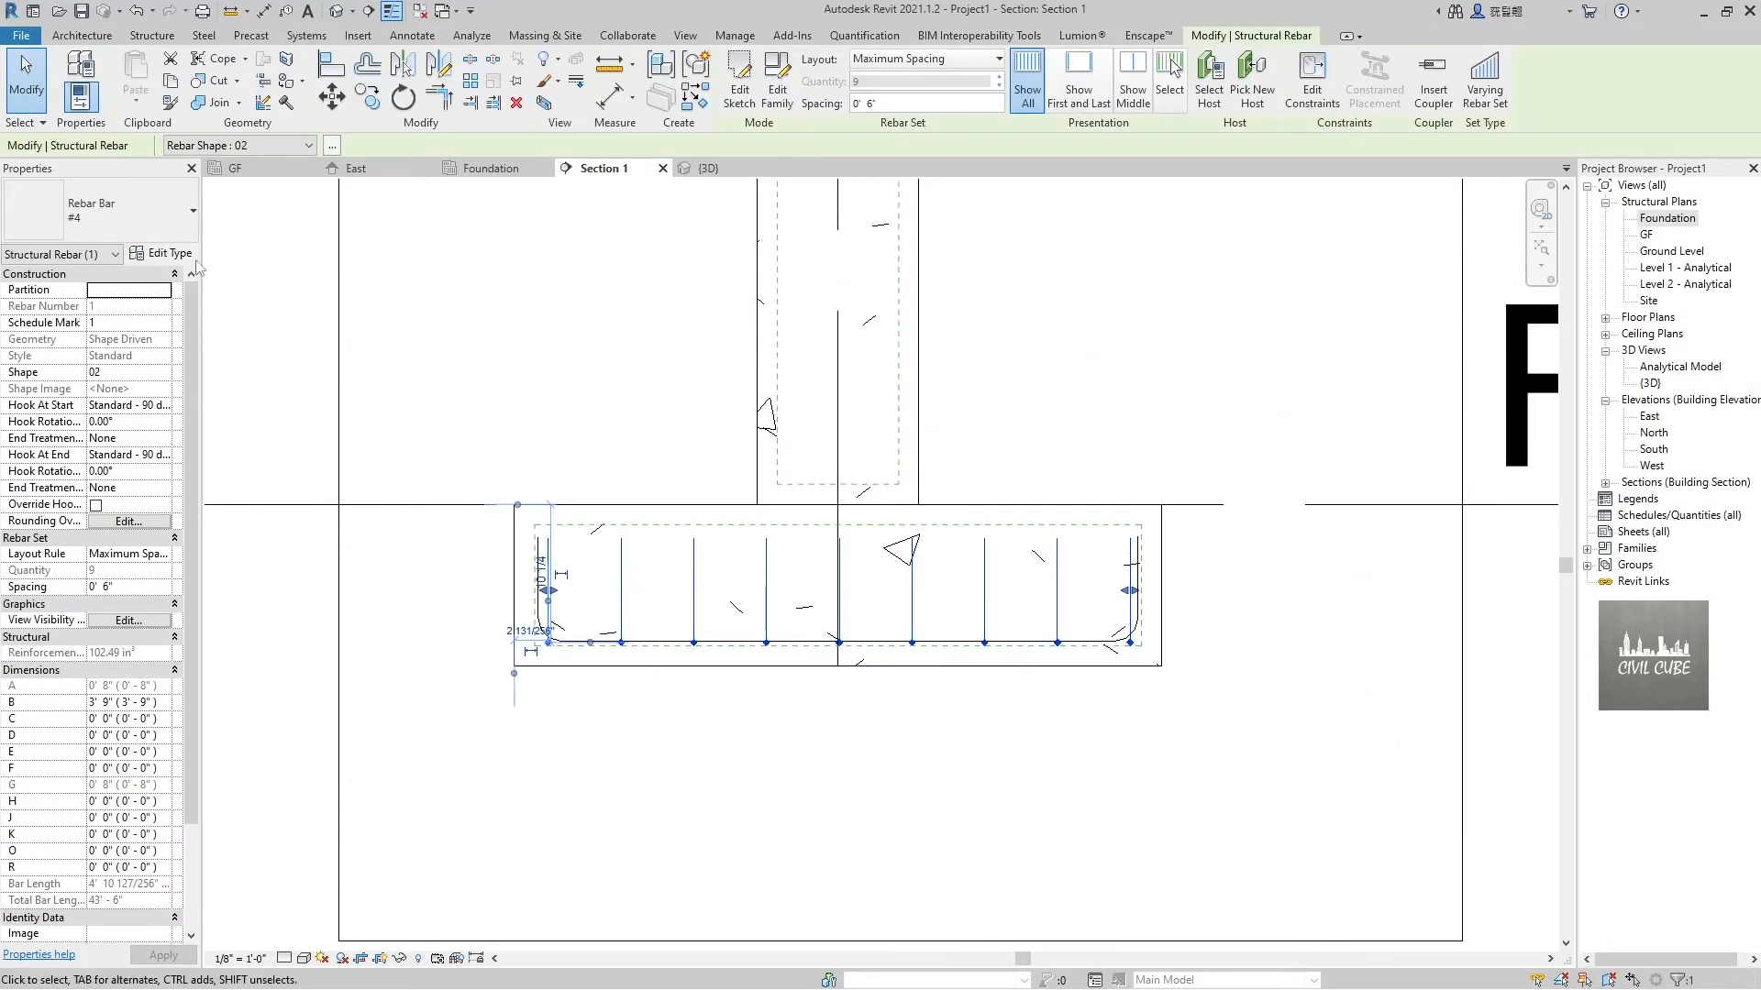
left_click(147, 213)
left_click(91, 349)
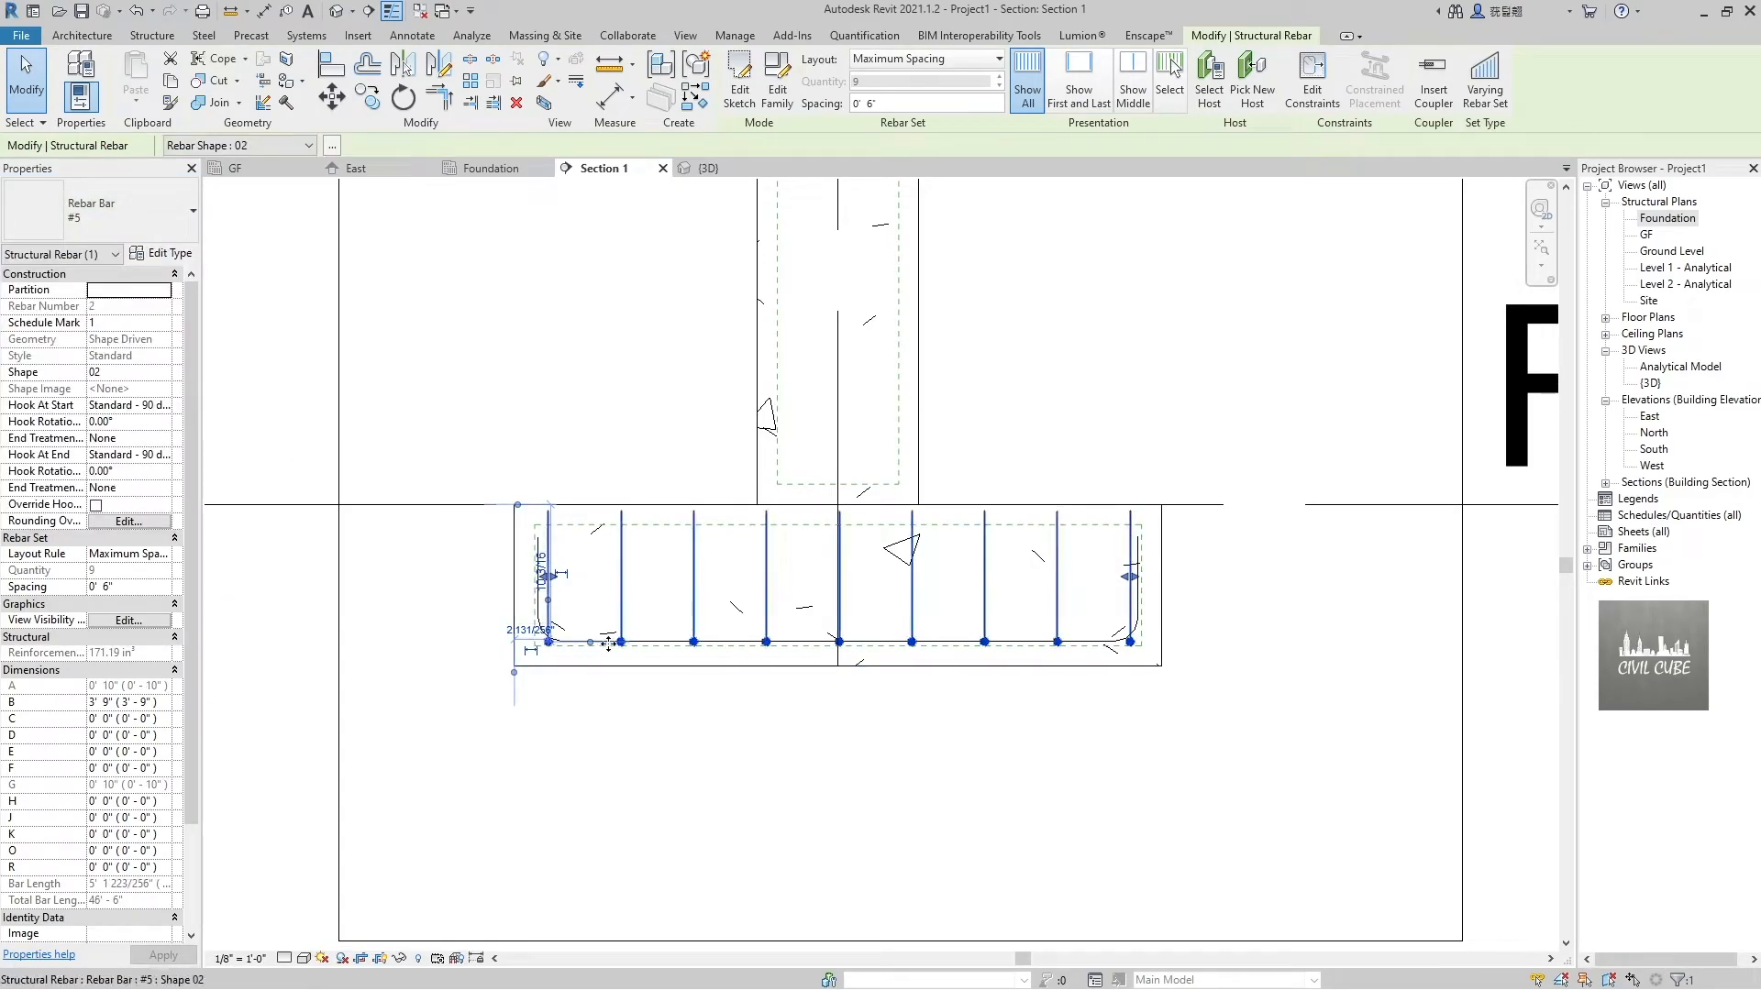
left_click(651, 742)
left_click(535, 594)
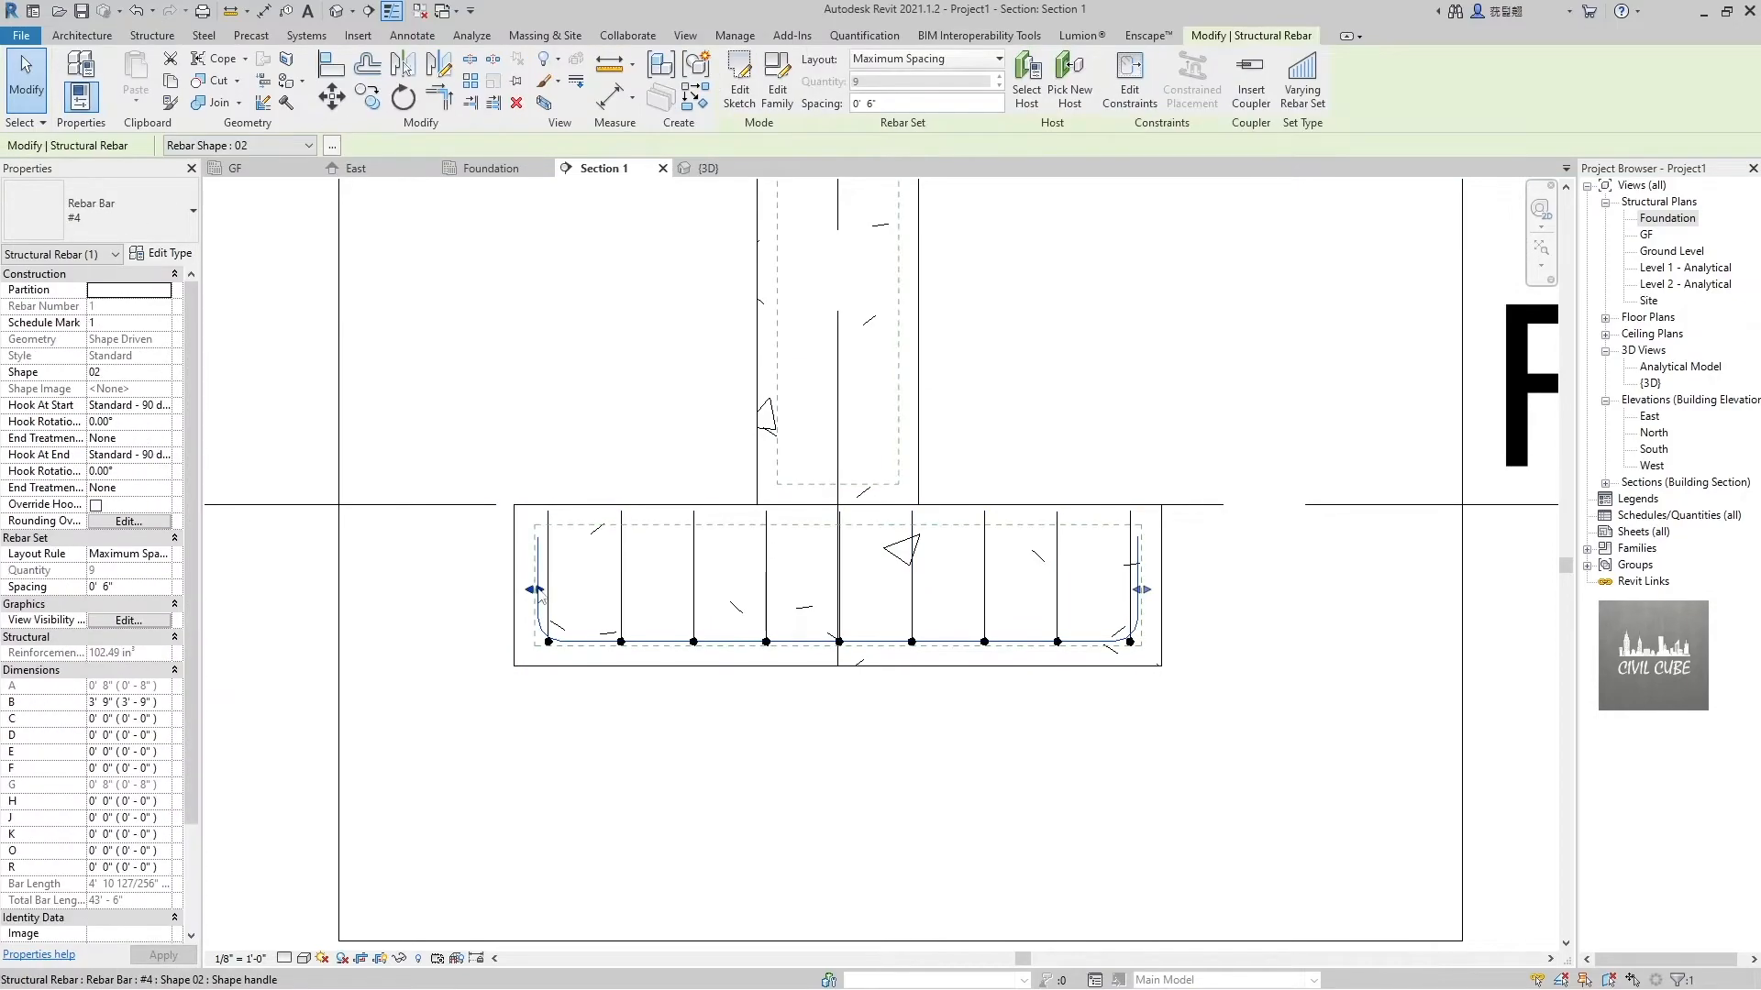
left_click(125, 216)
left_click(100, 349)
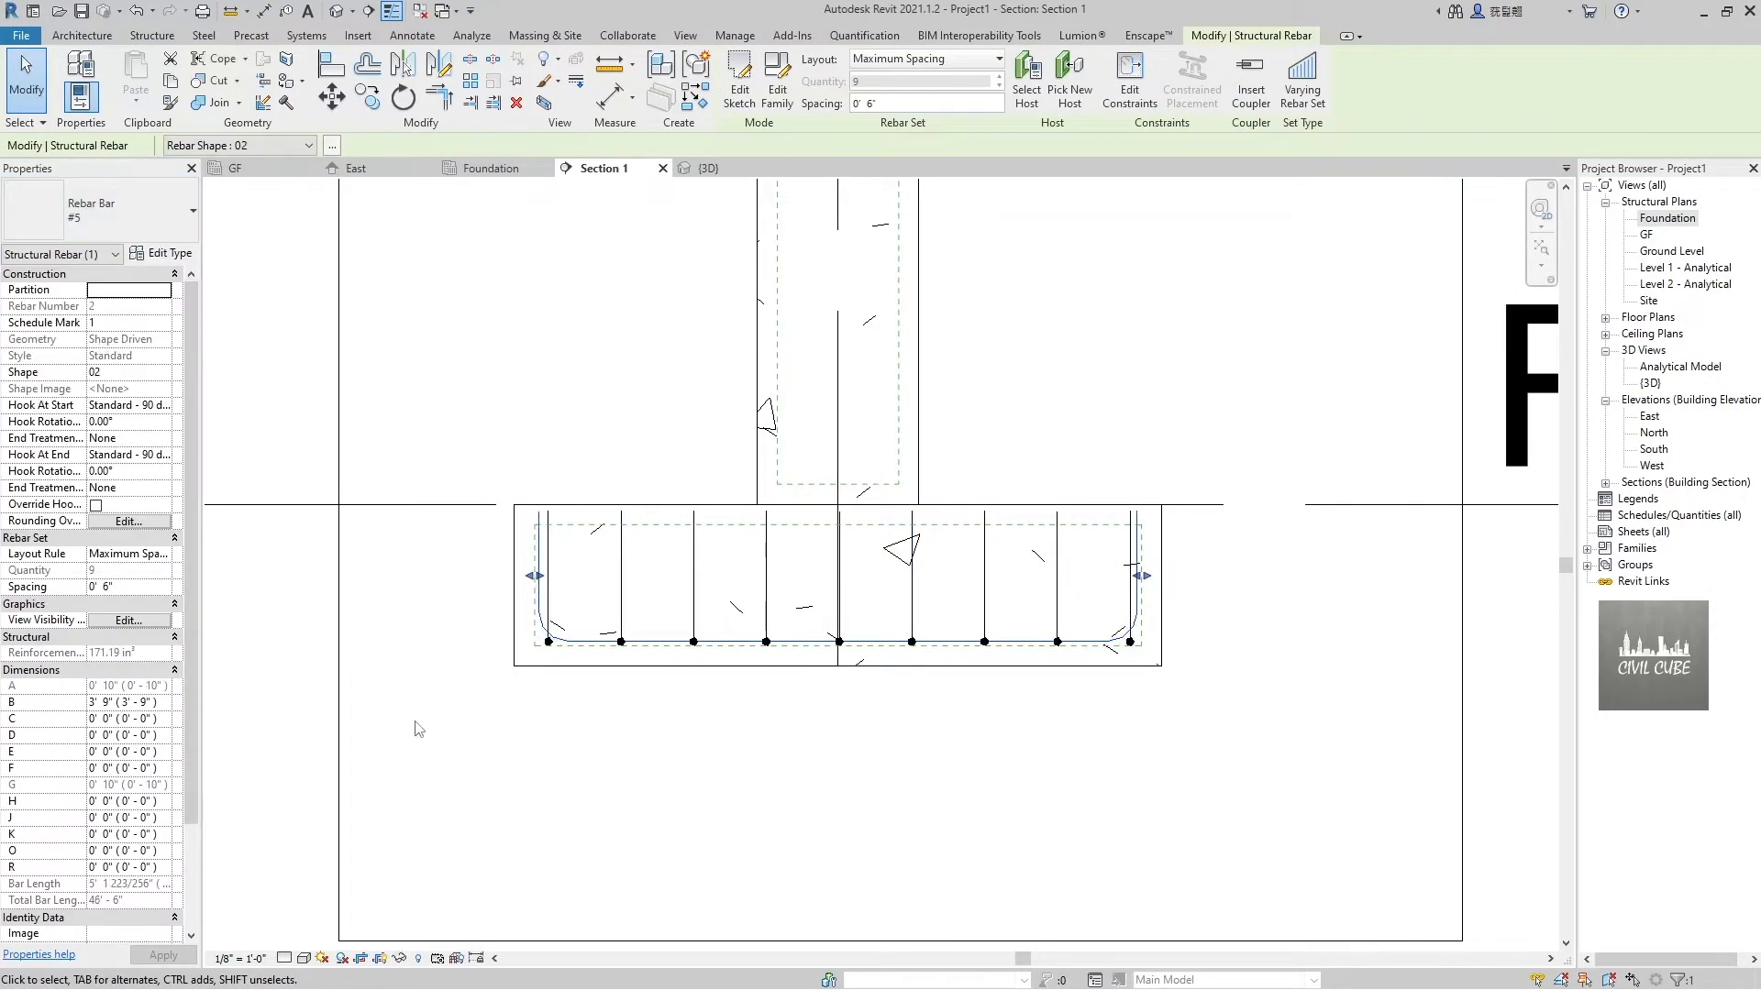
left_click(414, 729)
Set the section view's detail level to Fine
left_click(285, 959)
left_click(311, 949)
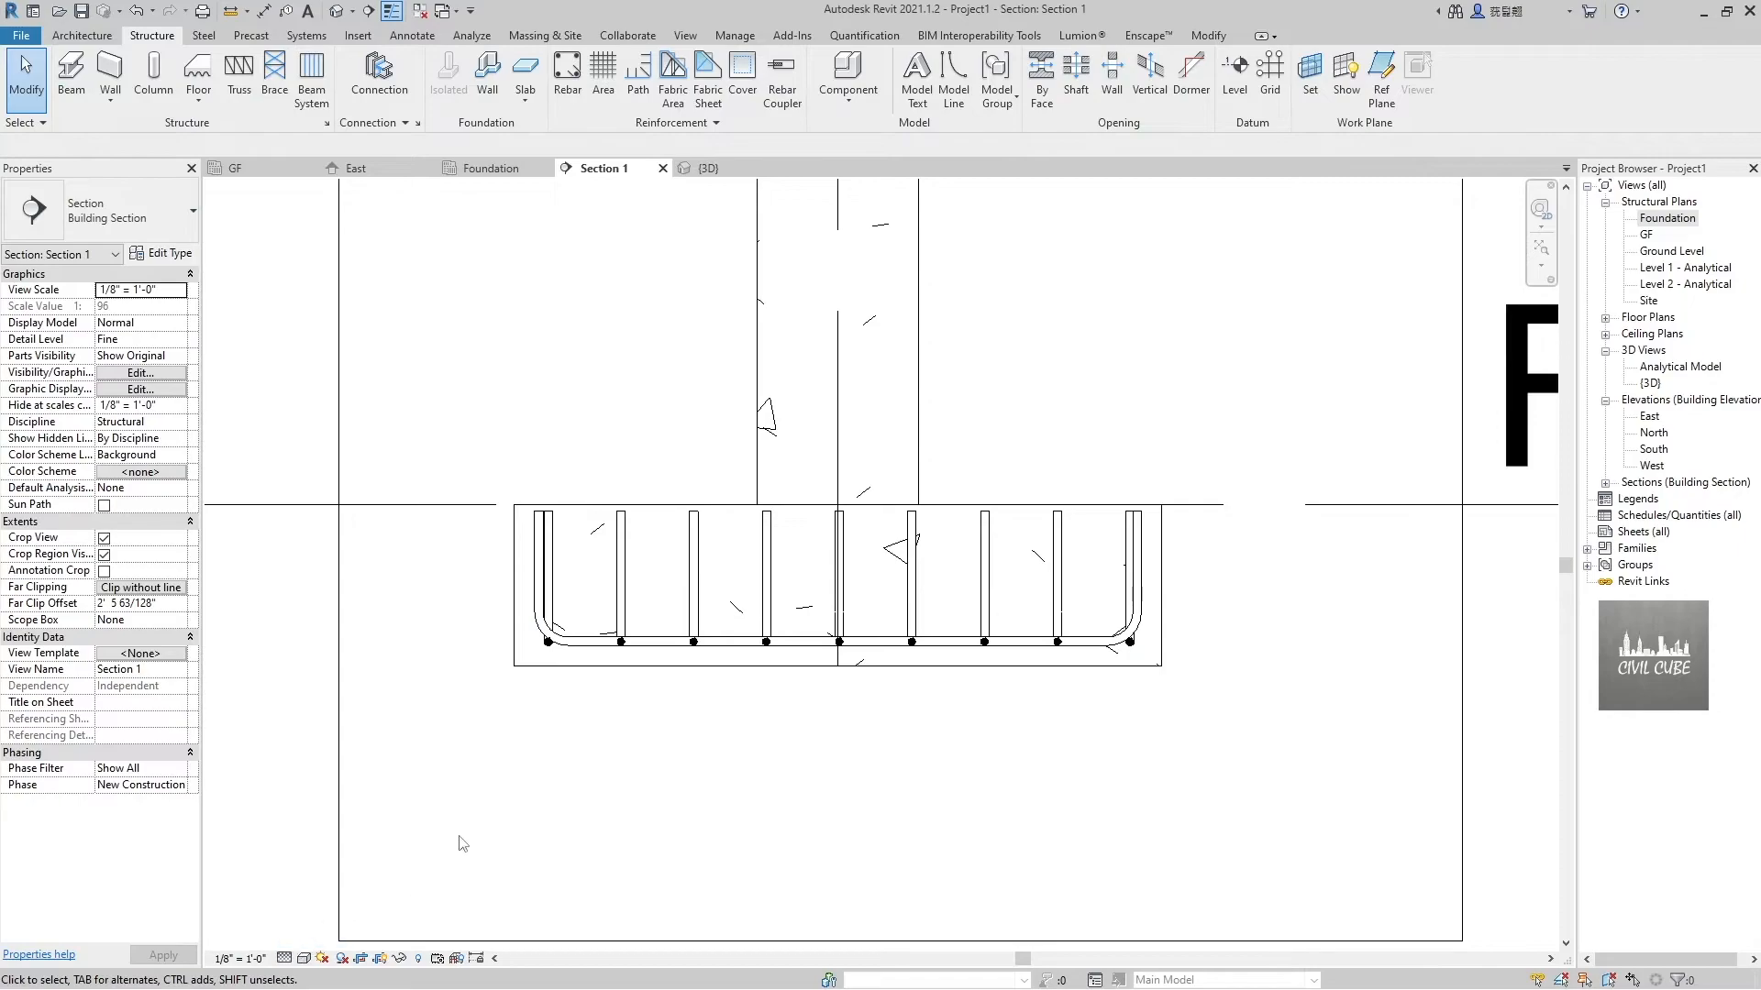
scroll(662, 666, "down", 1)
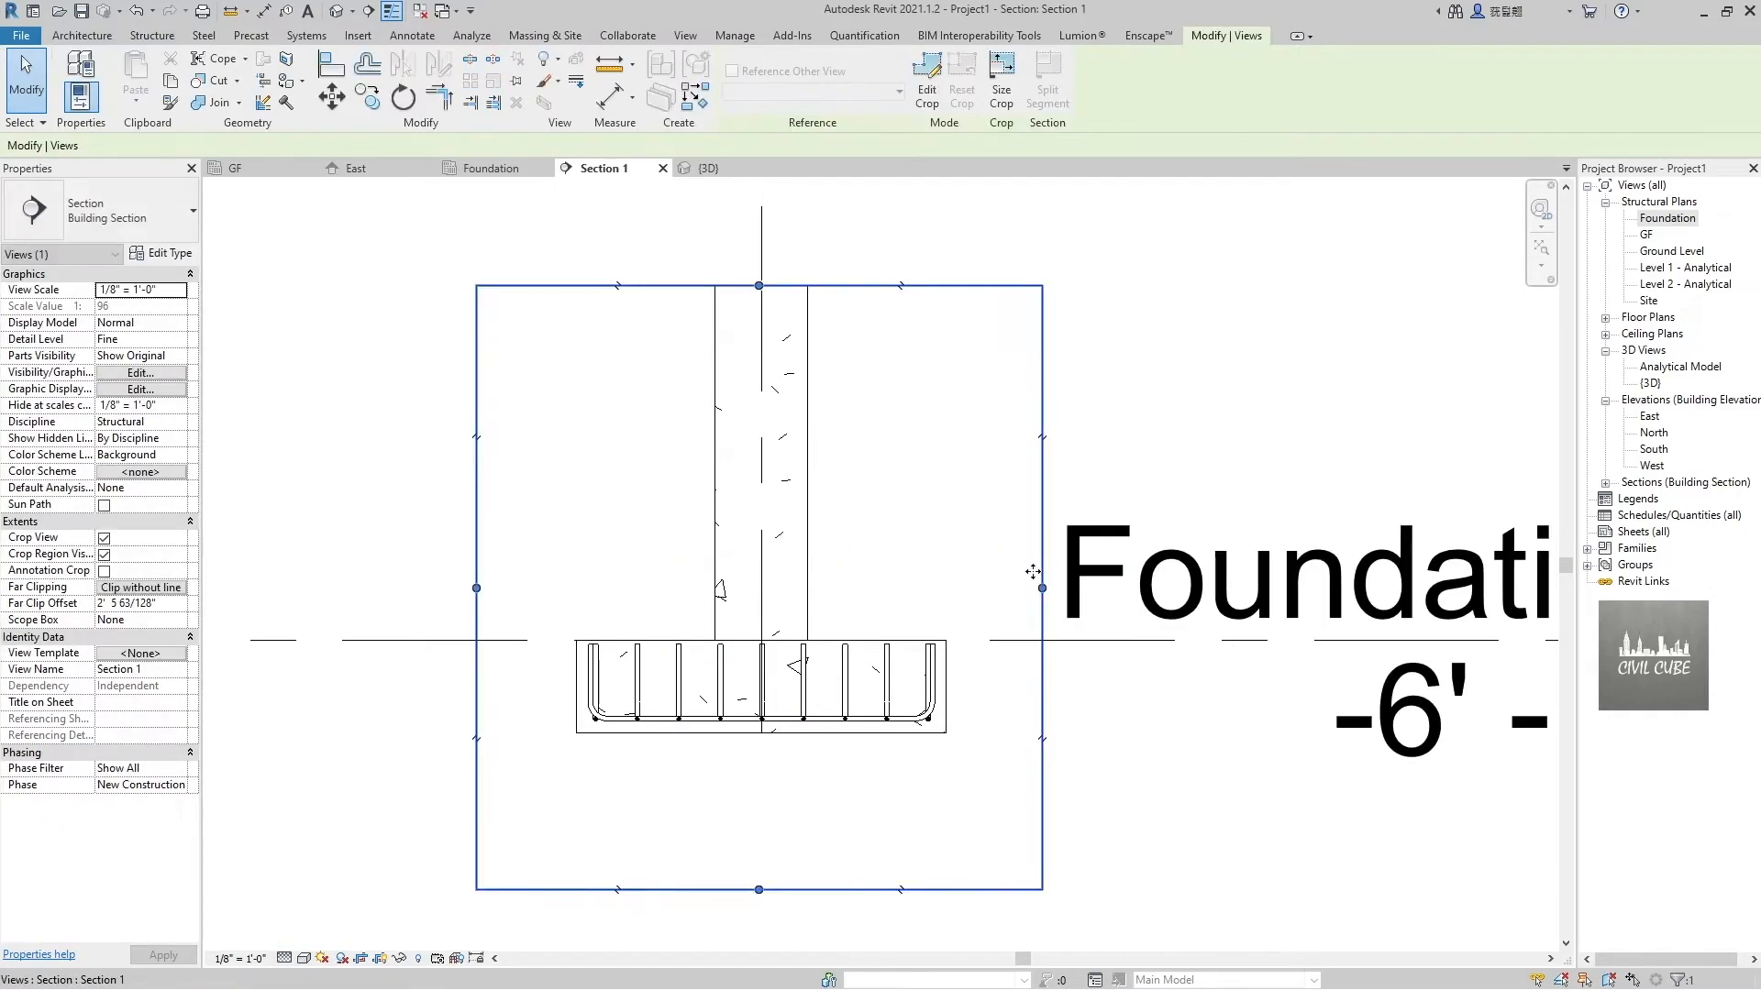
scroll(738, 770, "up", 2)
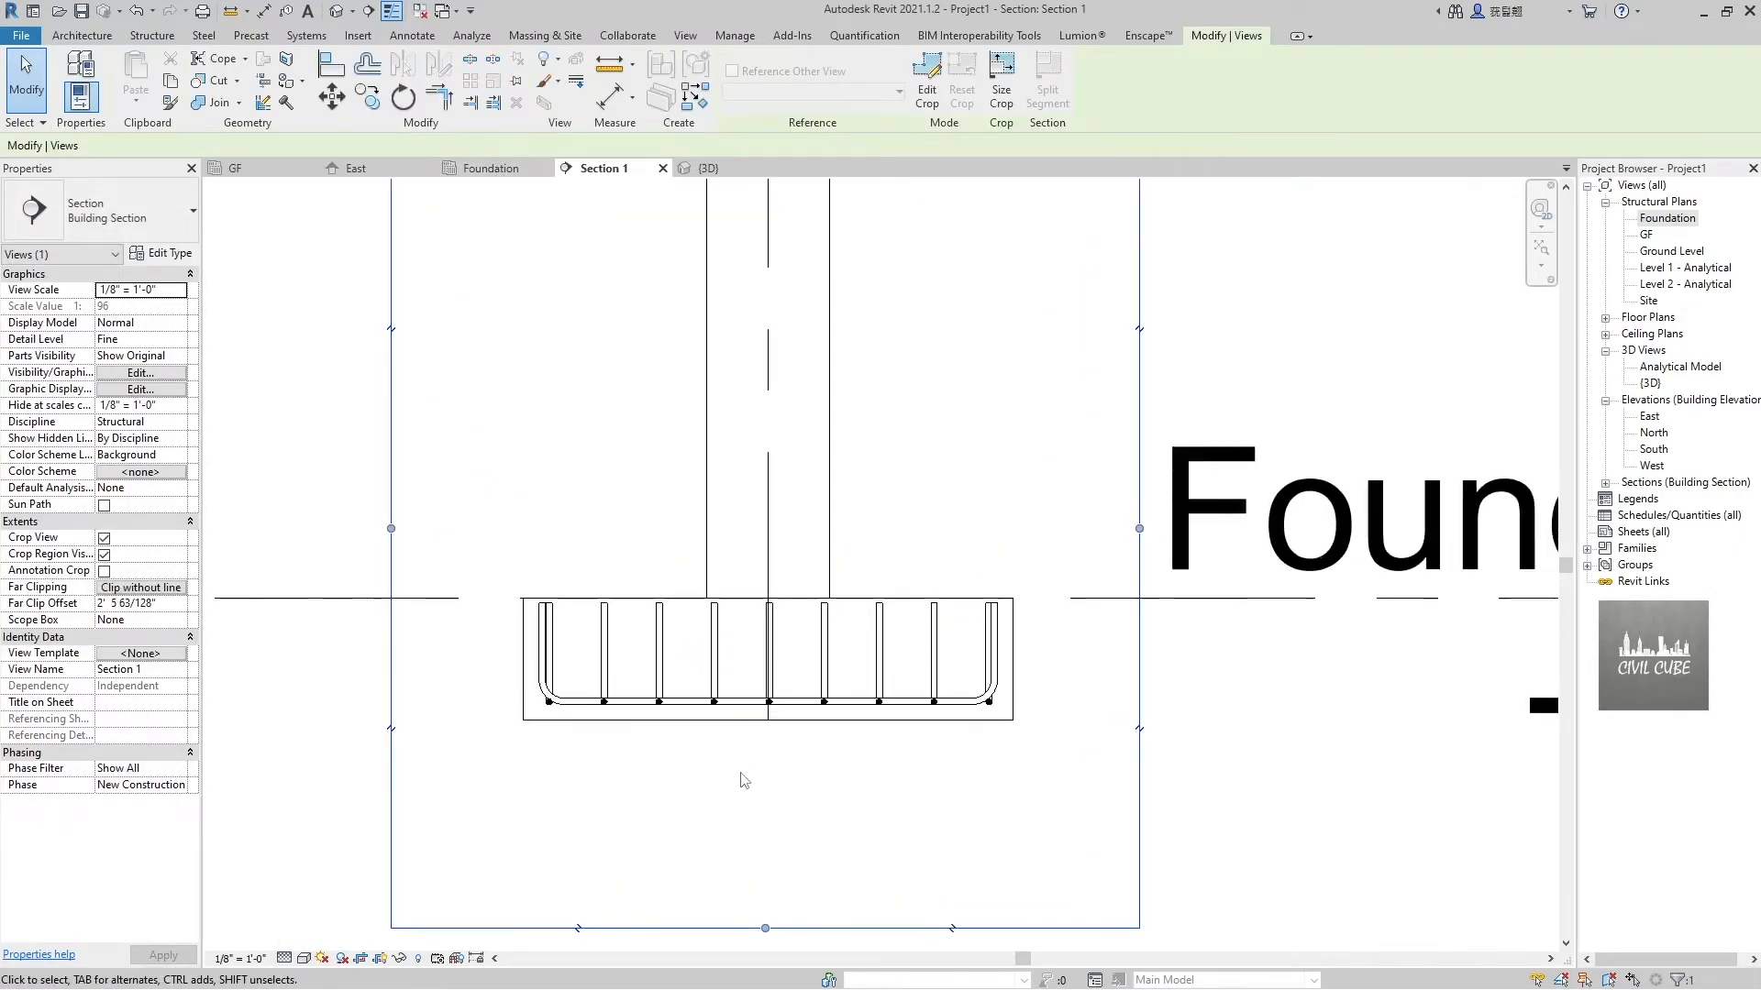
Add an aligned dimension across the footing's full width, placed below the footing
left_click(263, 10)
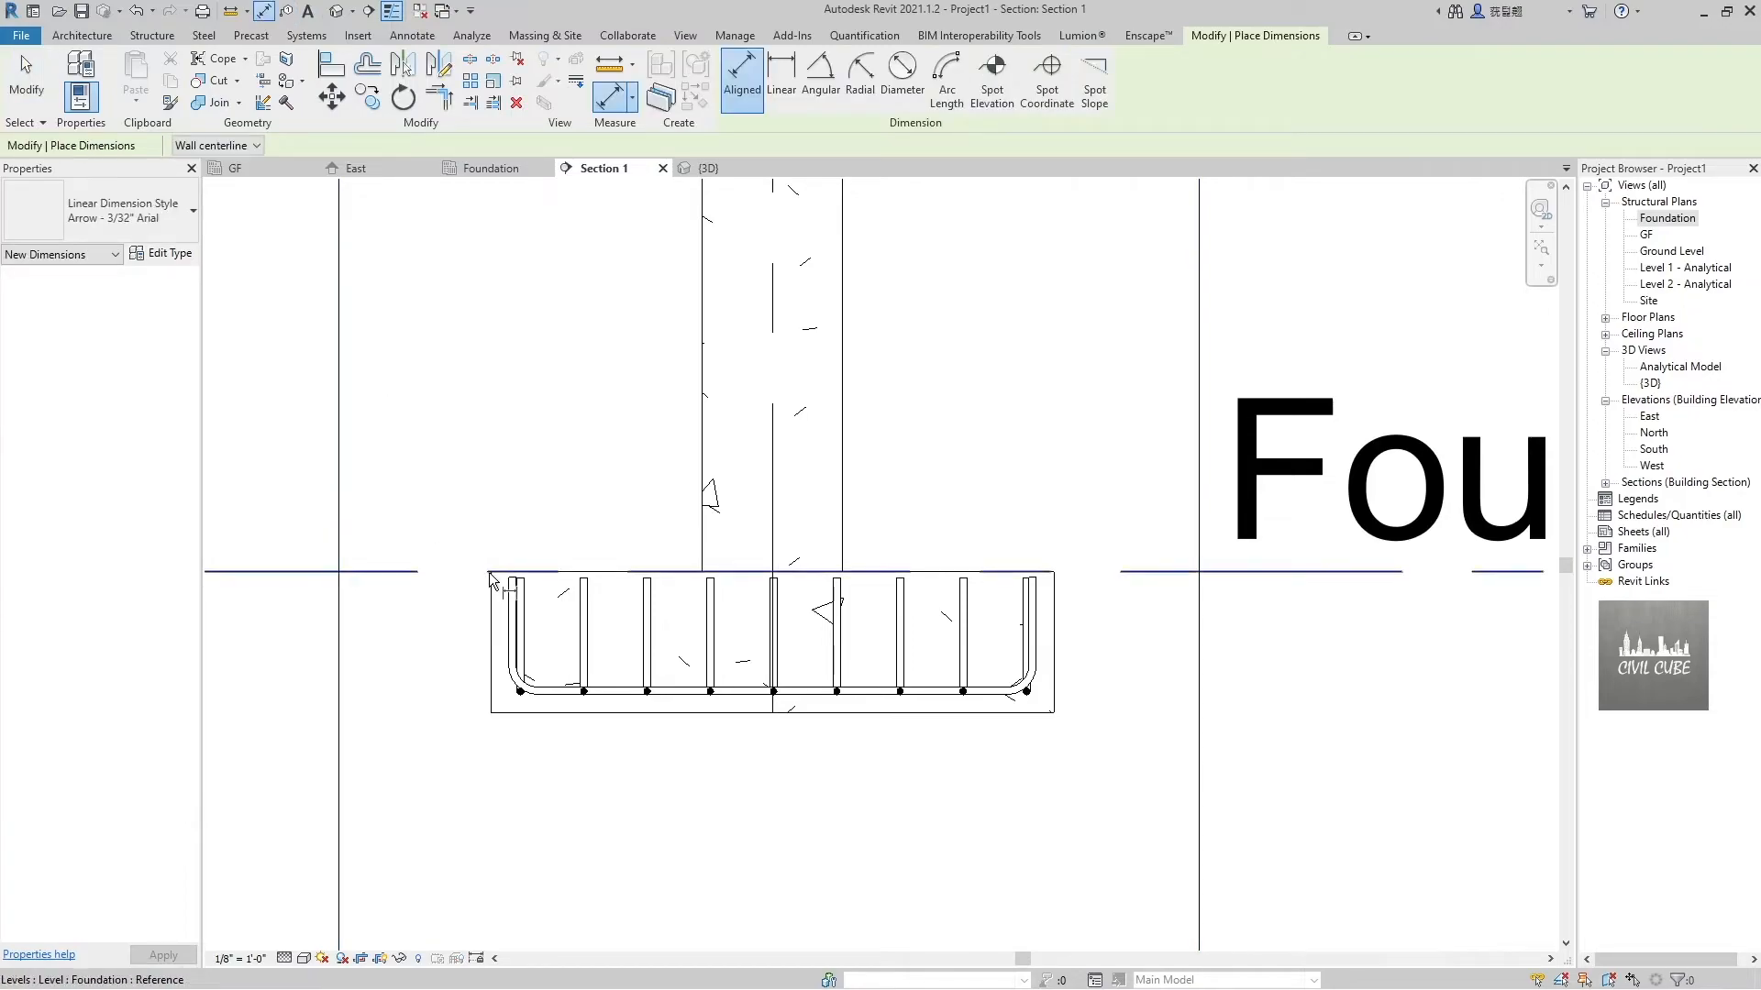
left_click(466, 611)
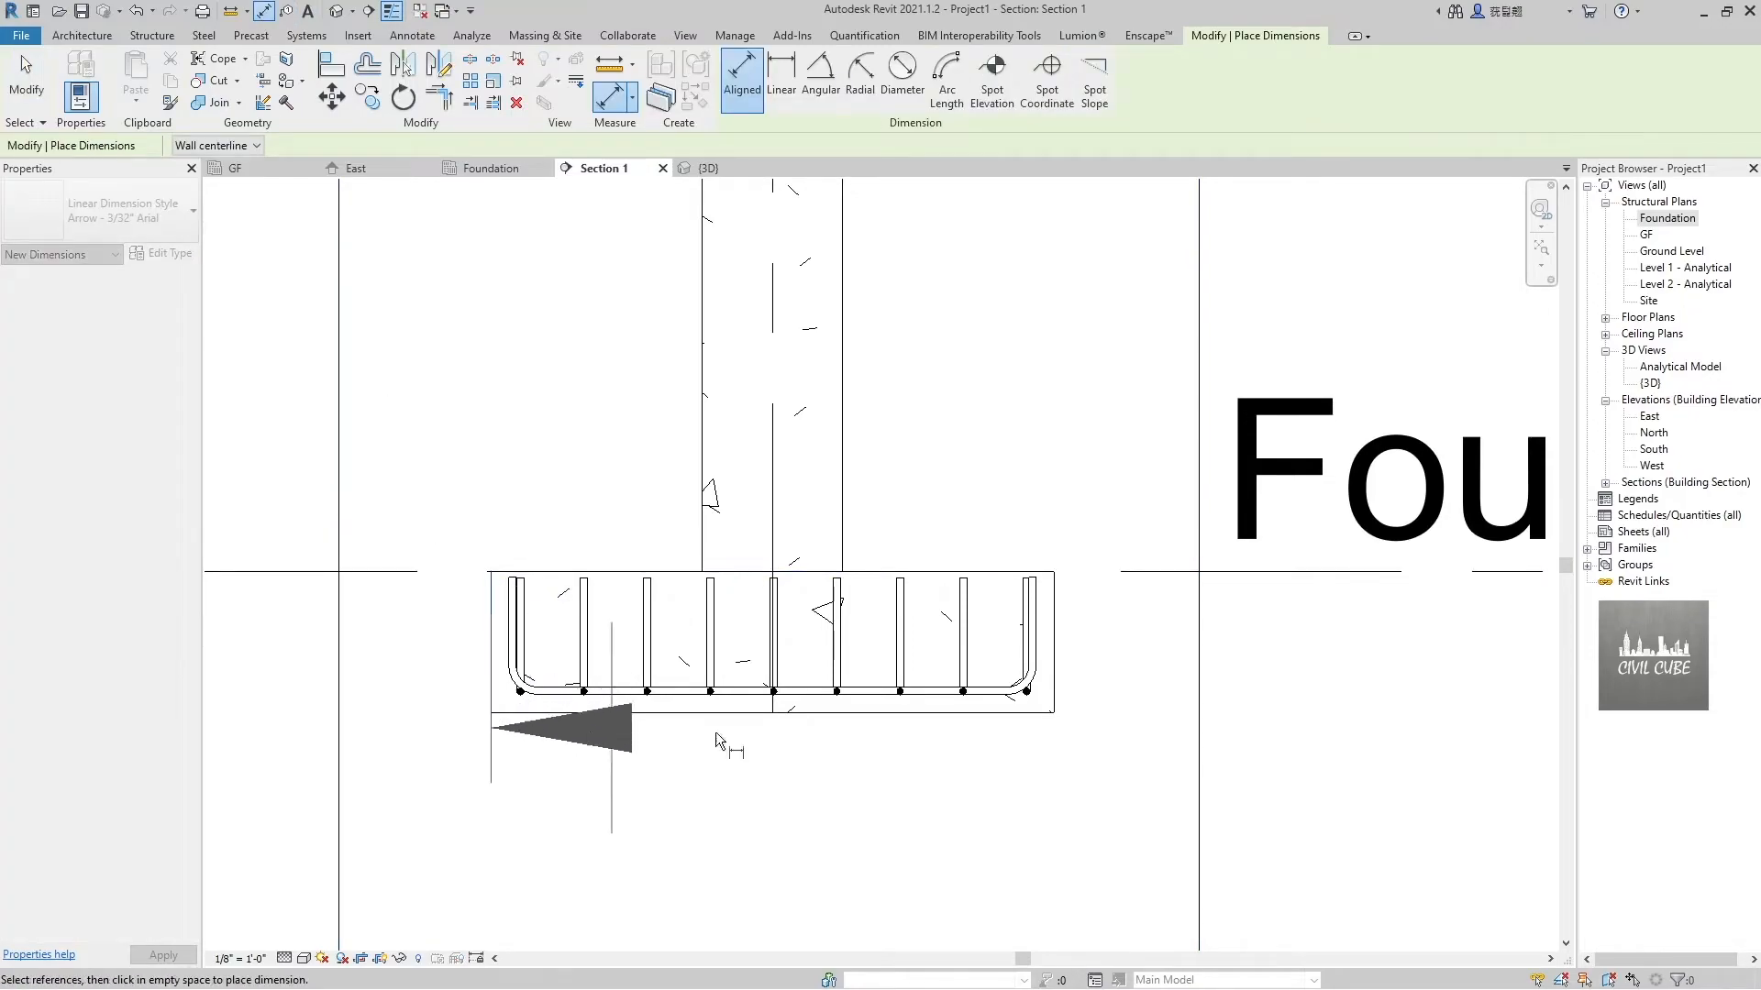
left_click(1053, 712)
left_click(1037, 884)
scroll(890, 762, "down", 4)
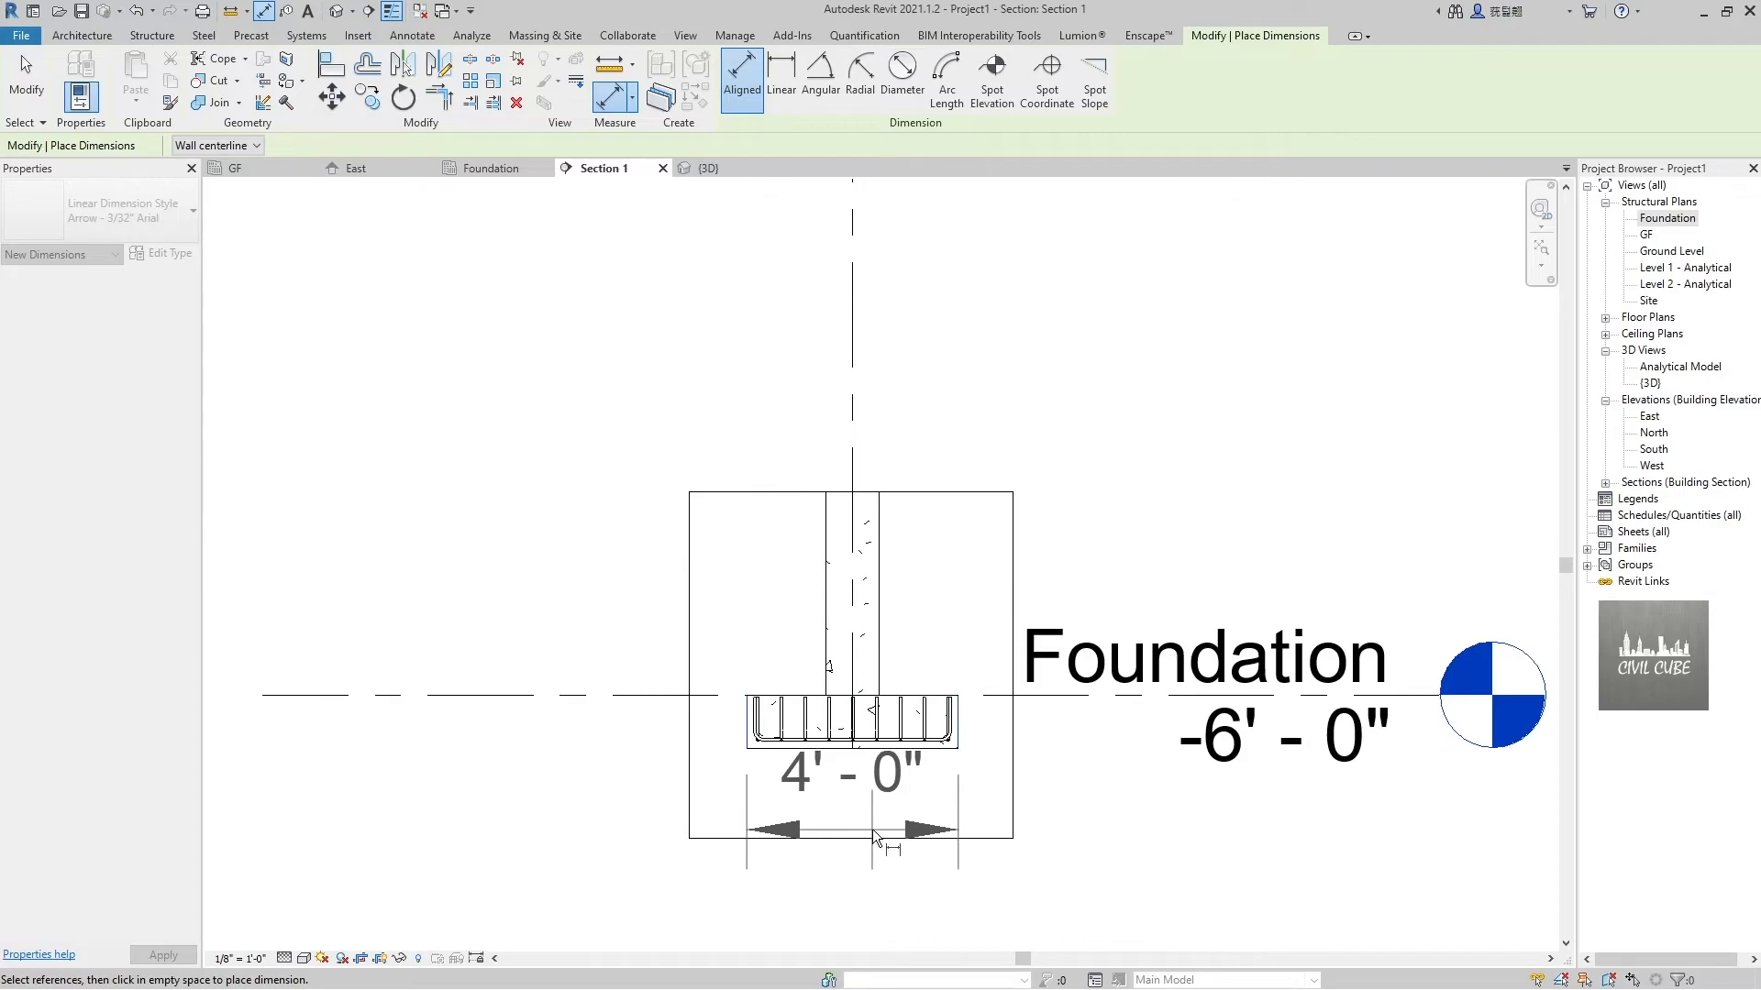
Set the section view's scale to 1/2" = 1'-0"
left_click(240, 959)
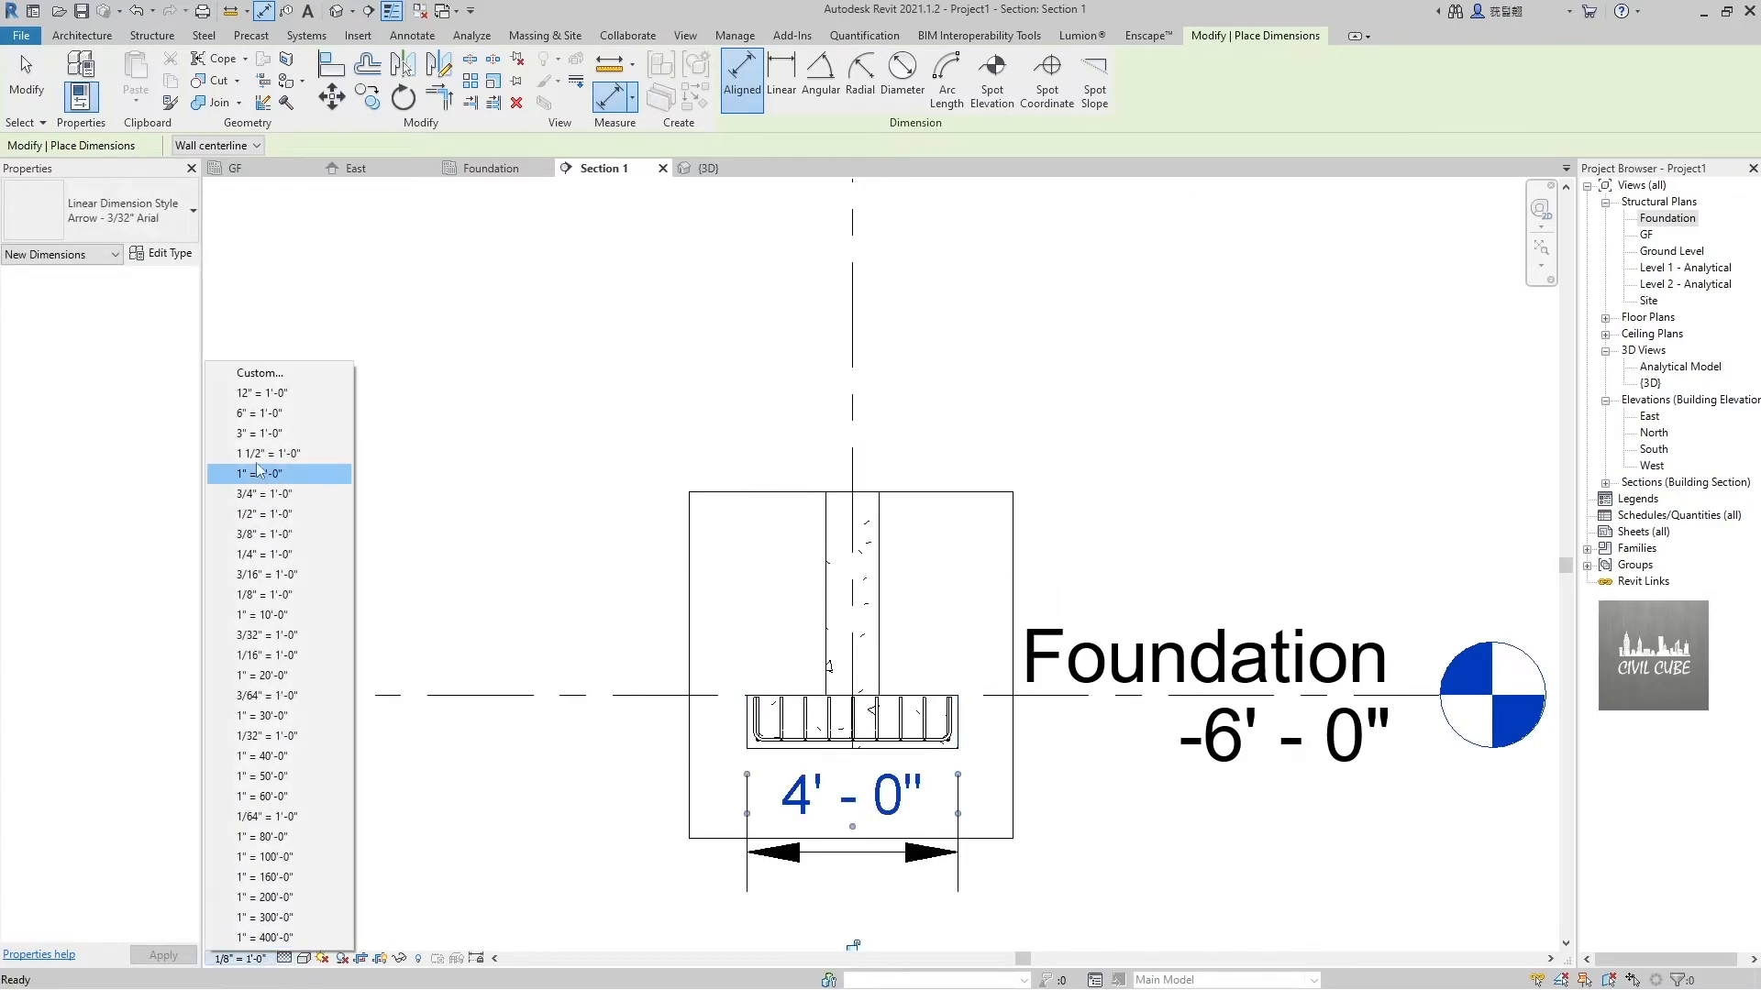
left_click(275, 511)
scroll(886, 871, "up", 2)
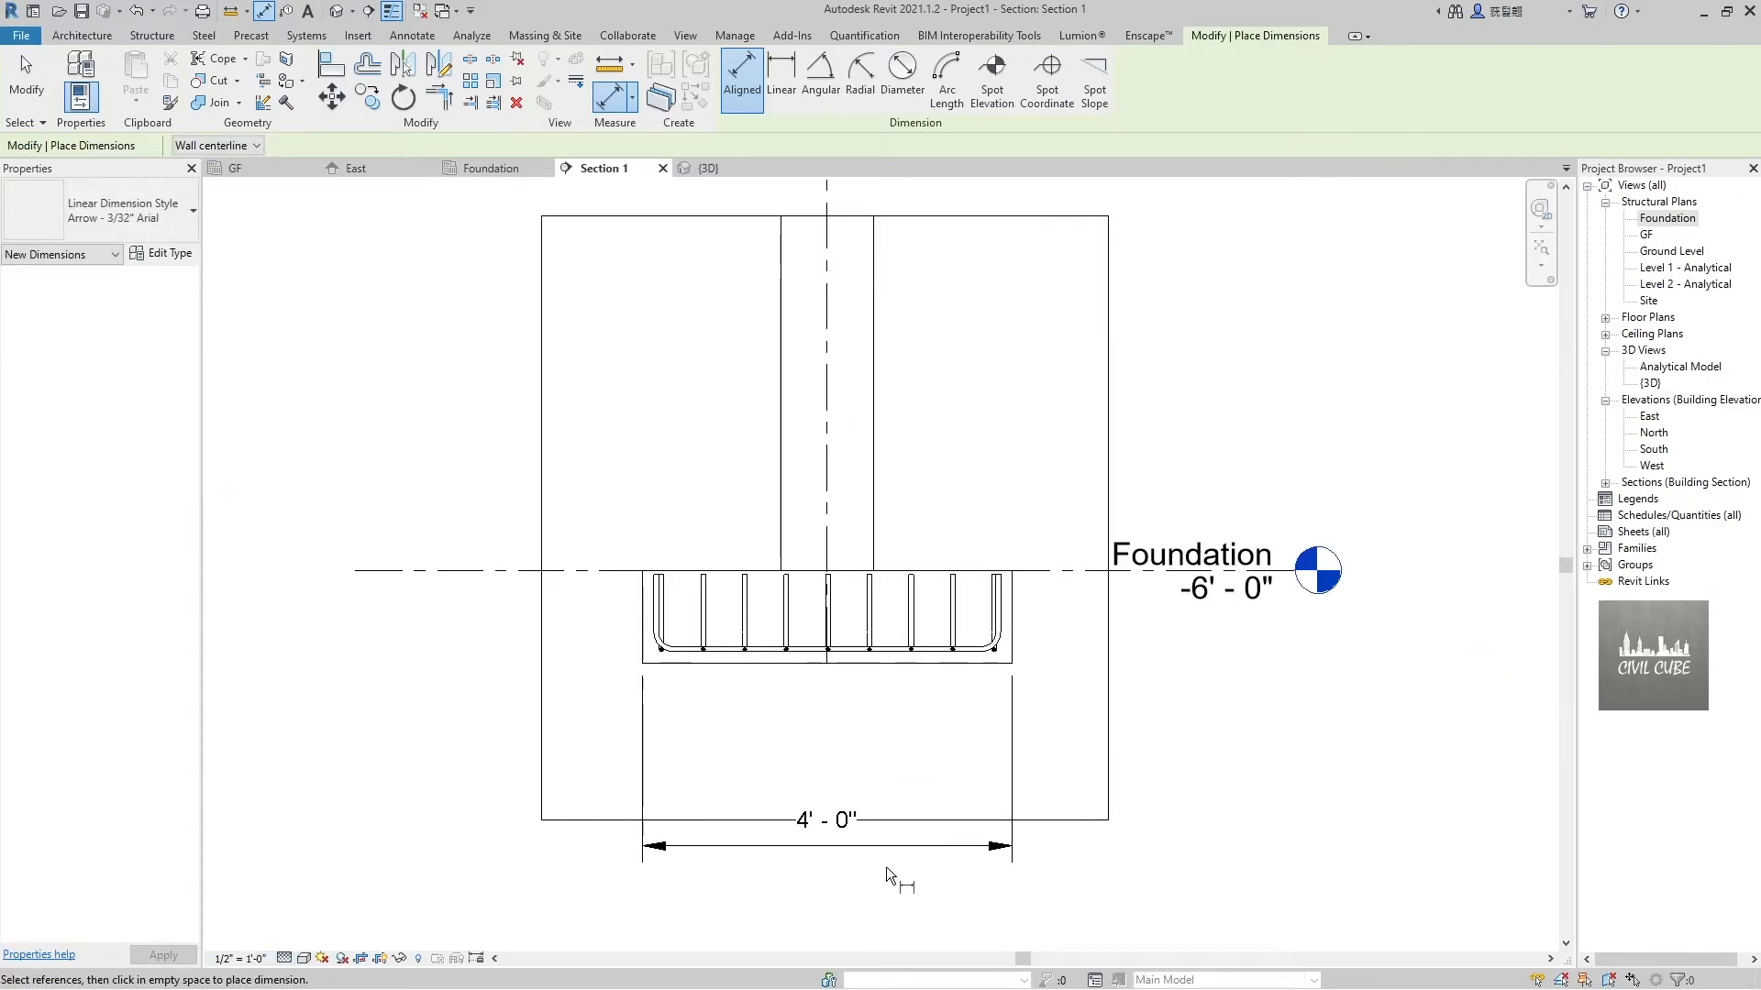
Add an aligned dimension for the footing's thickness, from its underside to the Foundation level, placed to the left of the footing
left_click(649, 664)
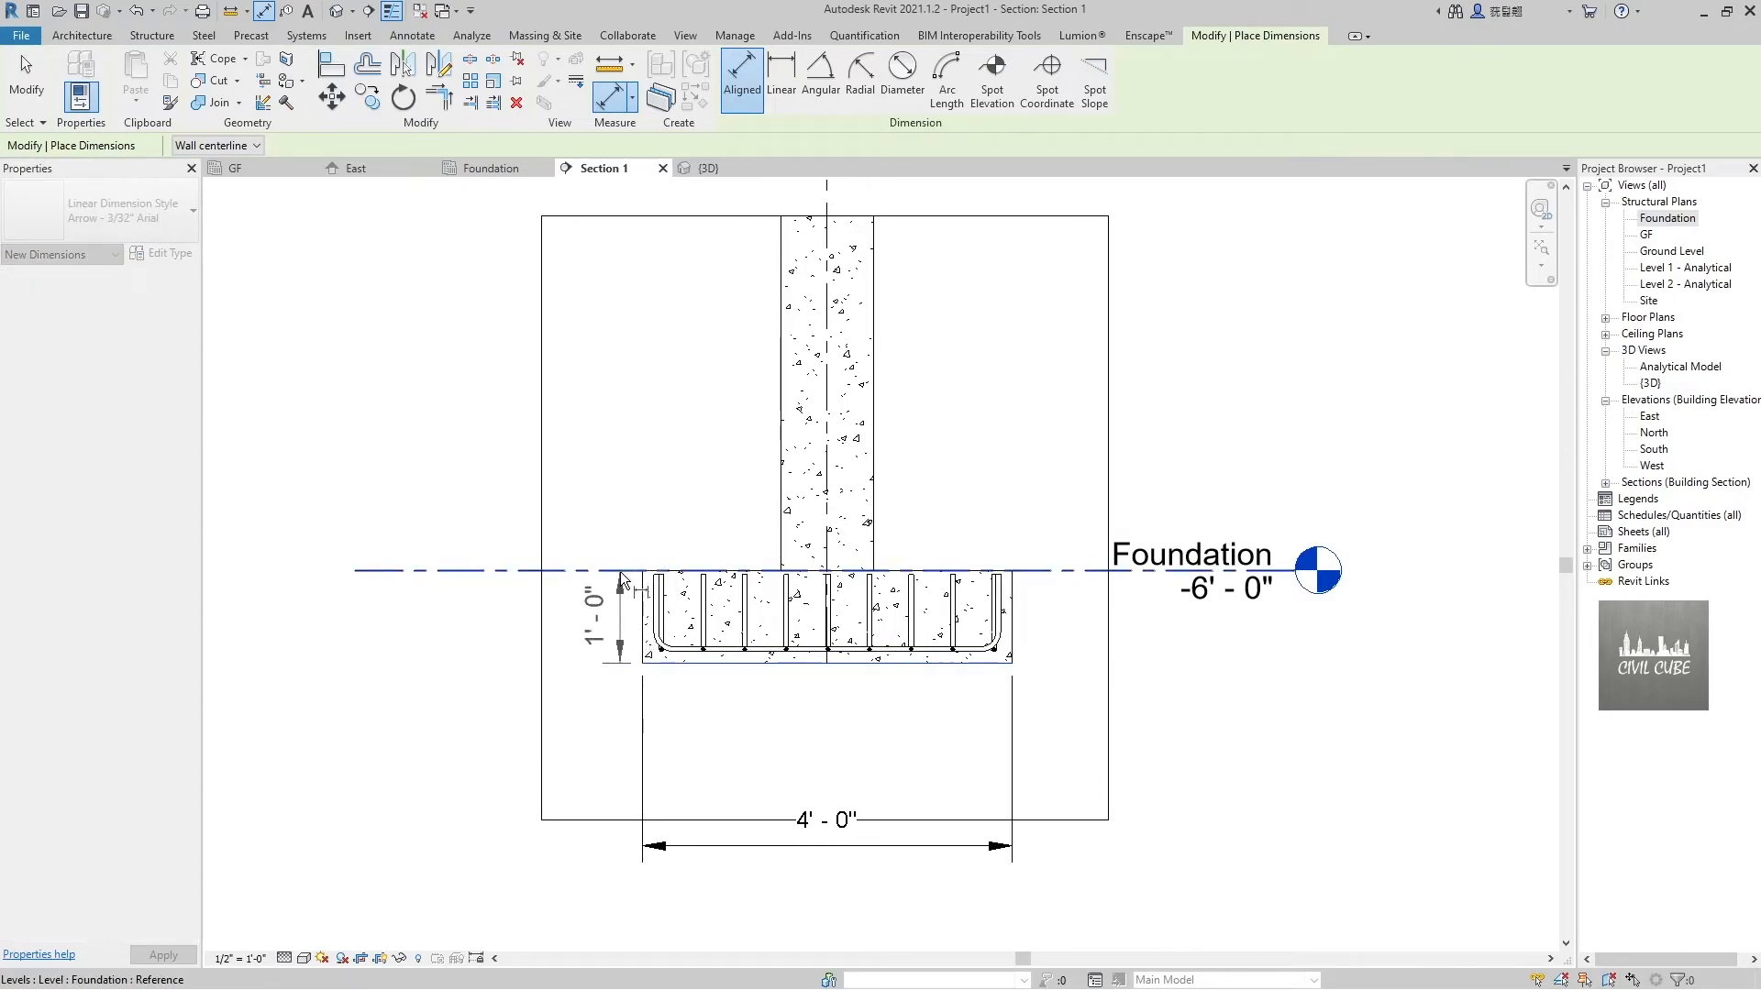
left_click(605, 570)
left_click(613, 608)
scroll(807, 719, "up", 2)
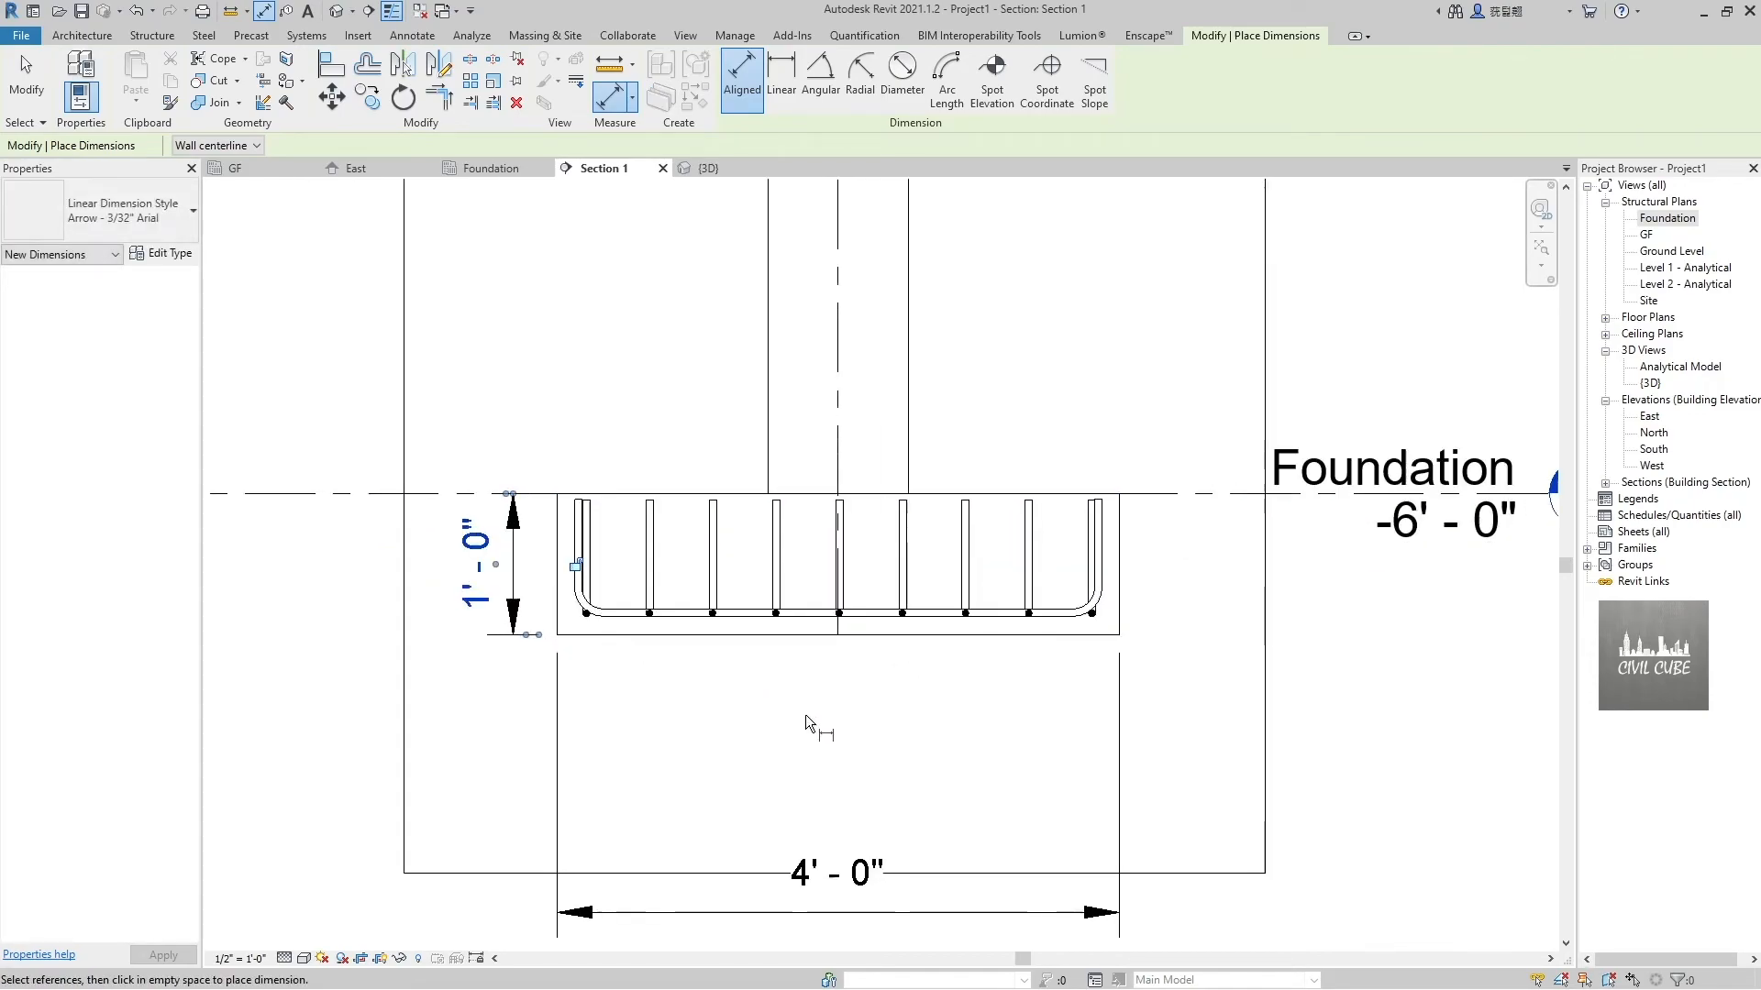
key("Escape")
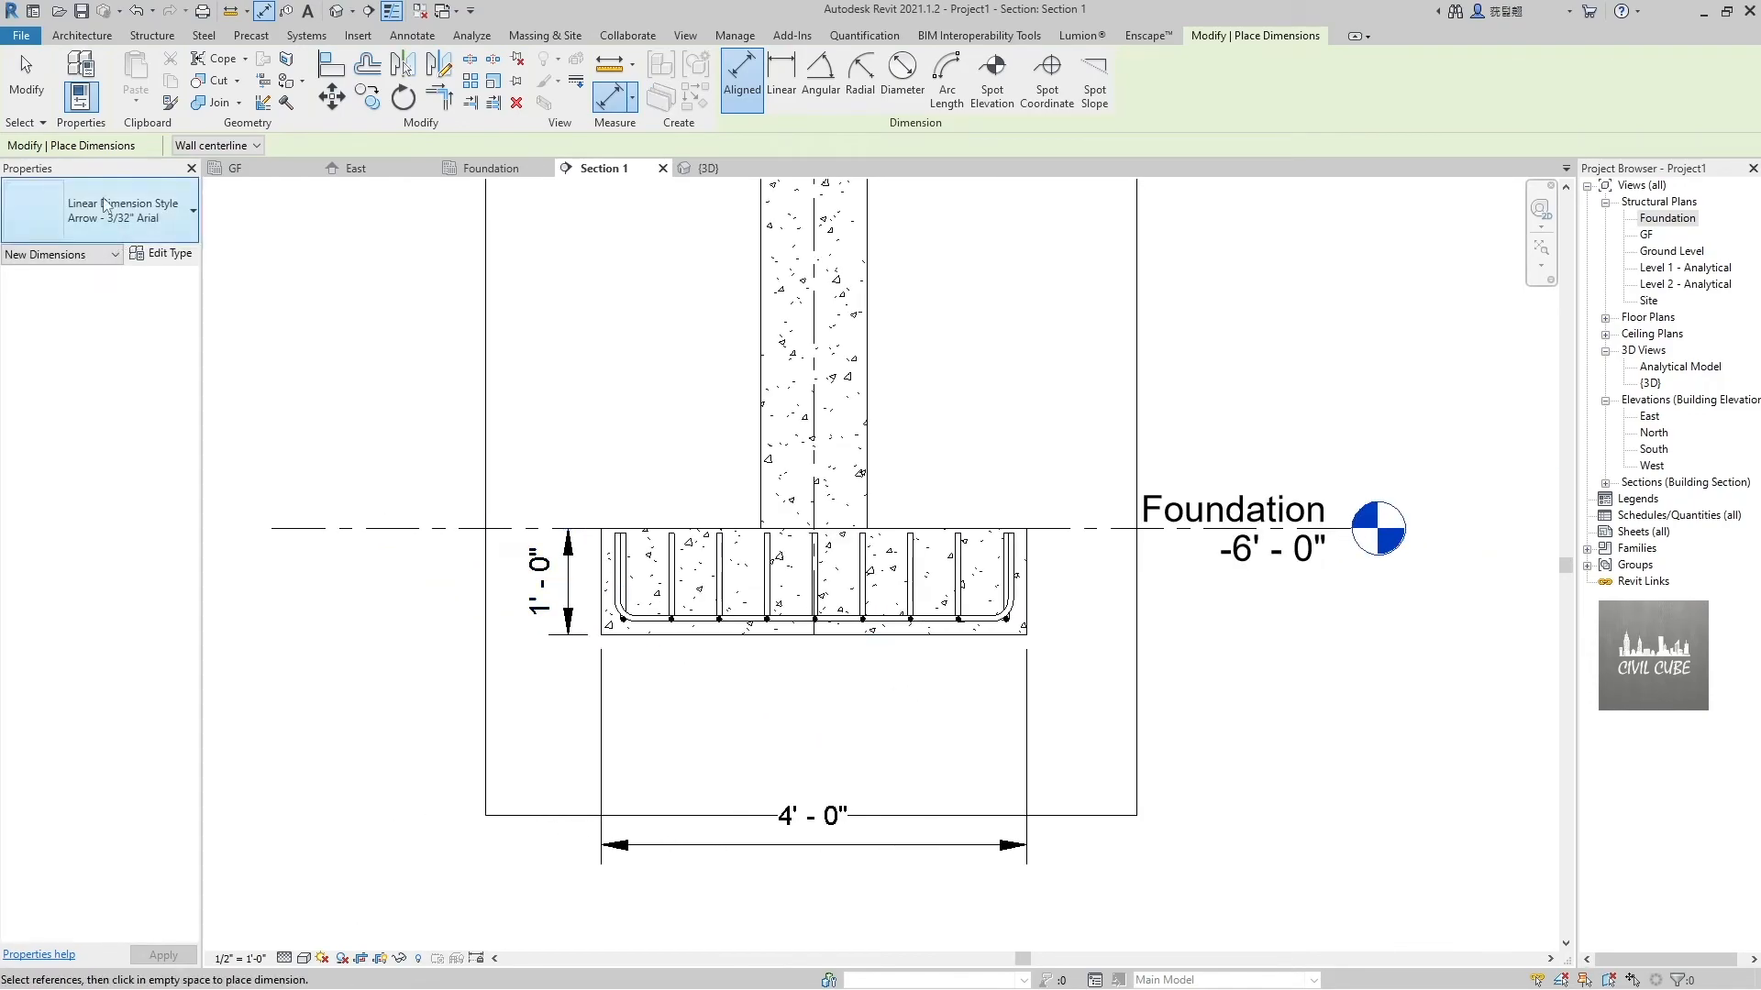
key("Escape")
Raise the section crop region's lower edge to just below the footing and move the footing width dimension up close beneath it
left_click(821, 817)
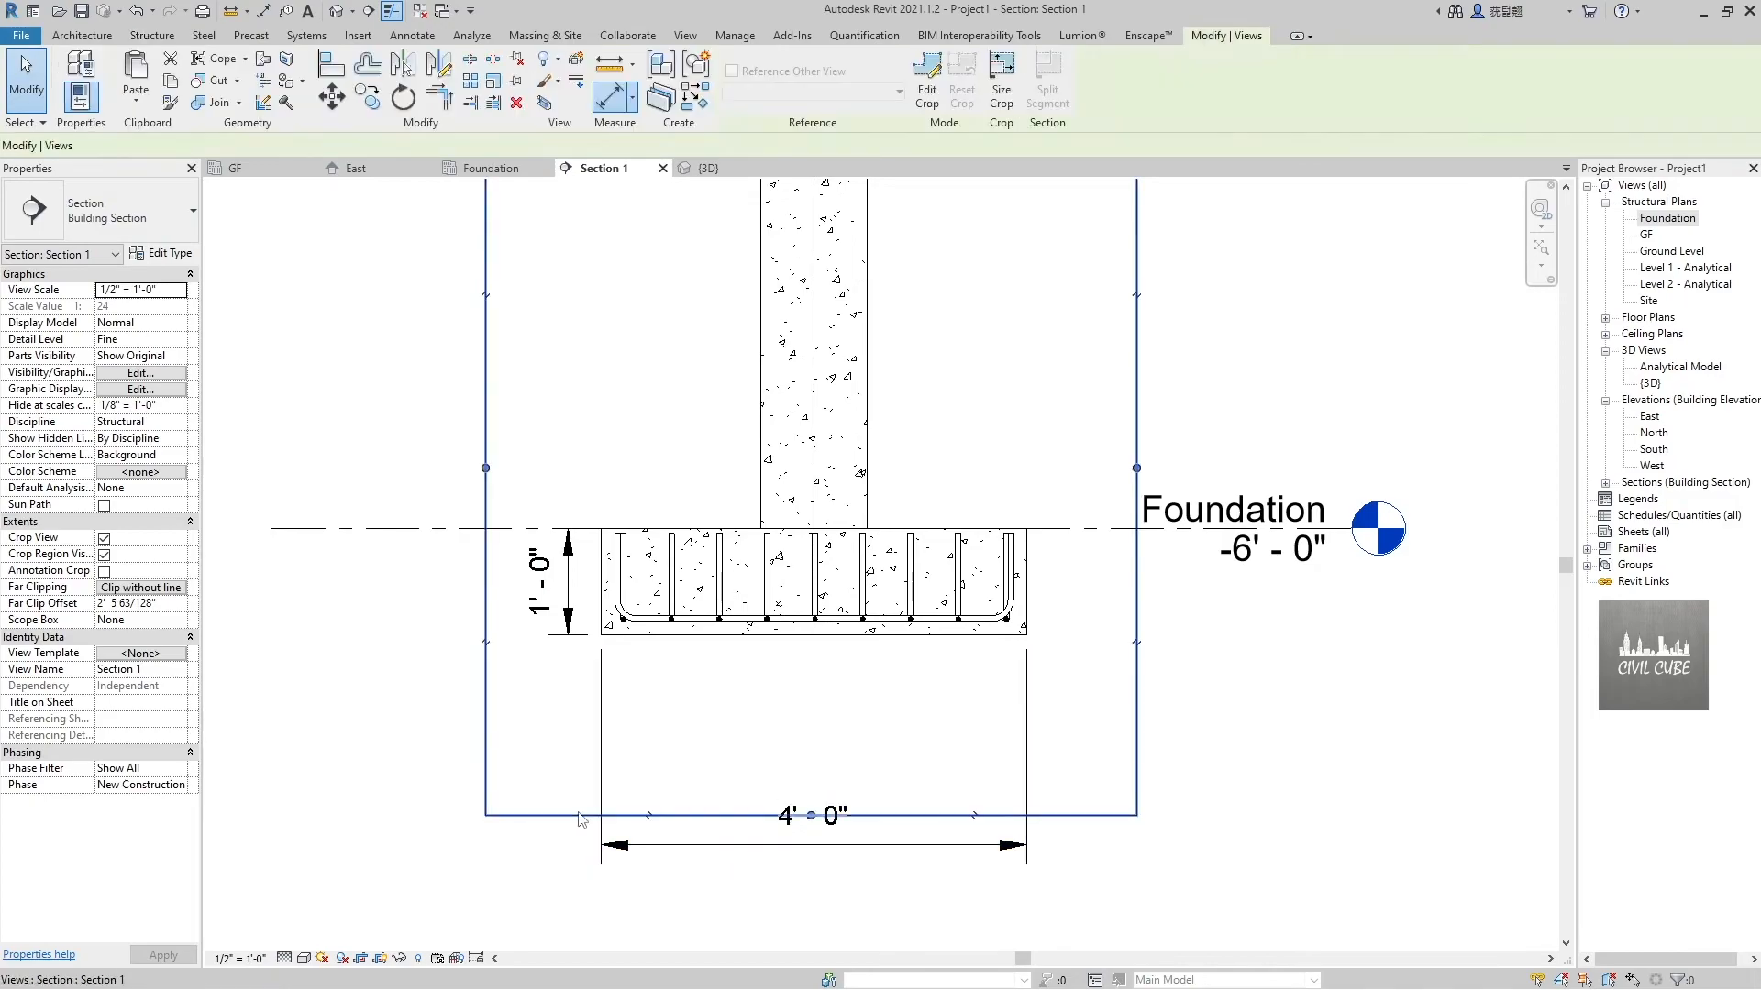
left_click_drag(811, 813, 812, 656)
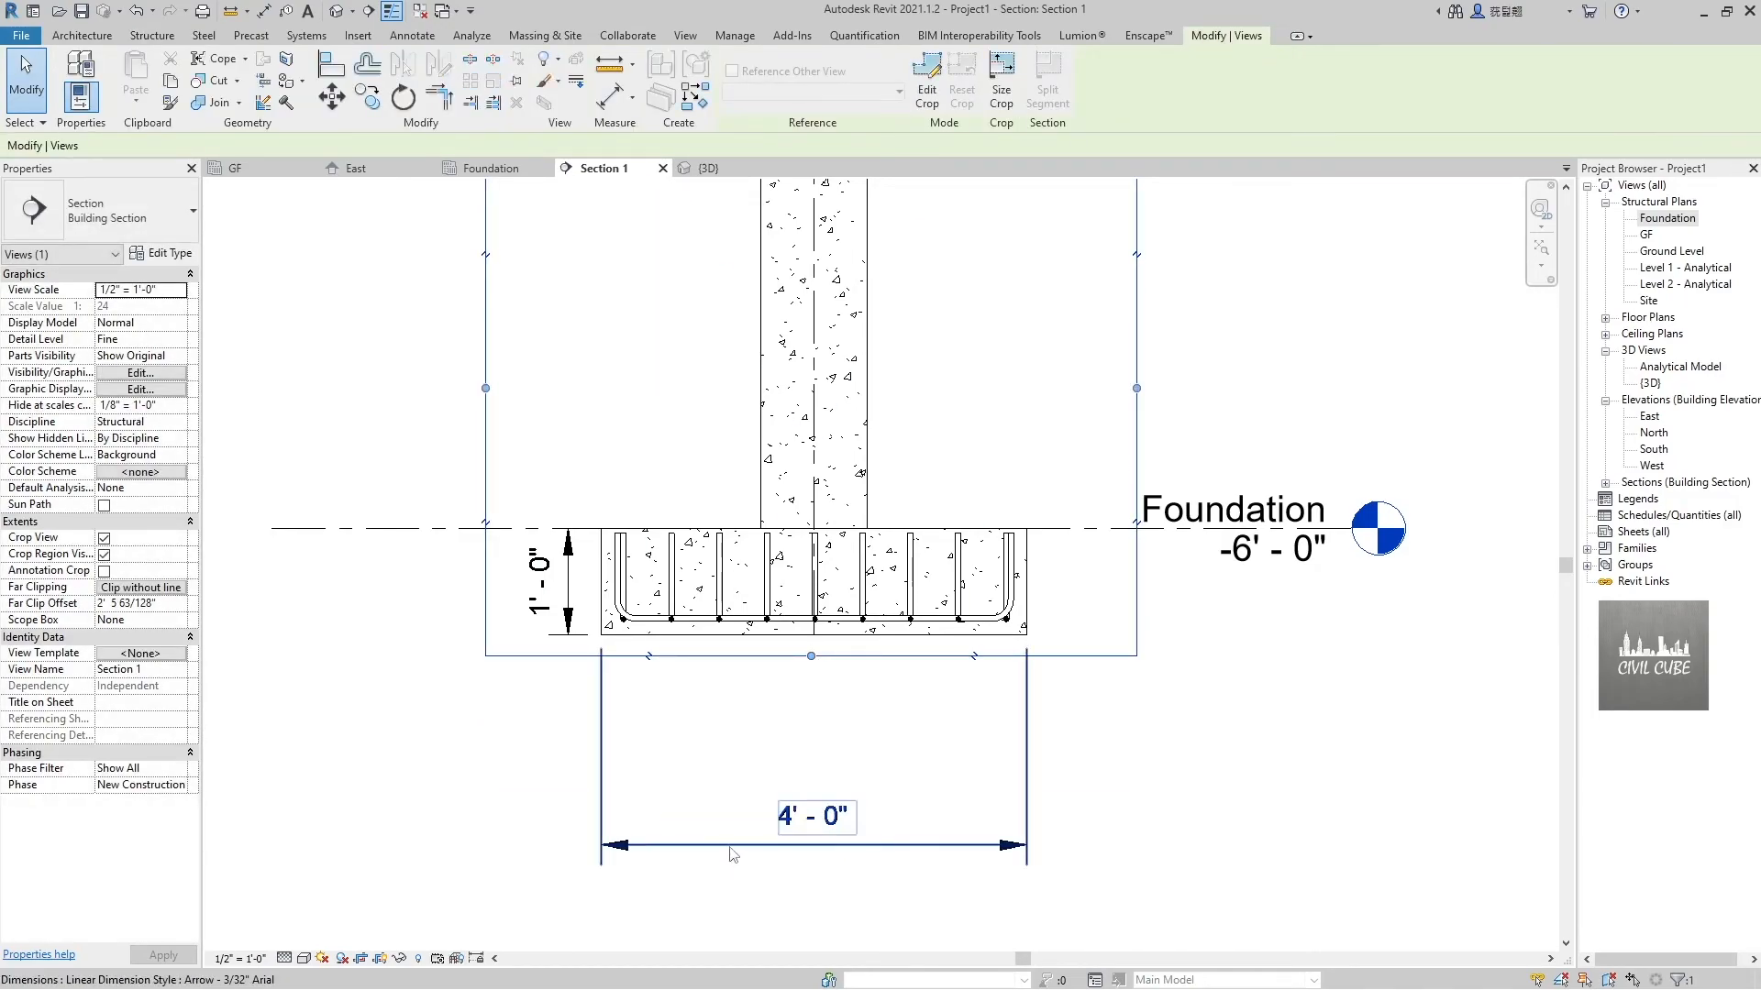
left_click(799, 844)
left_click_drag(766, 843, 766, 708)
left_click(795, 814)
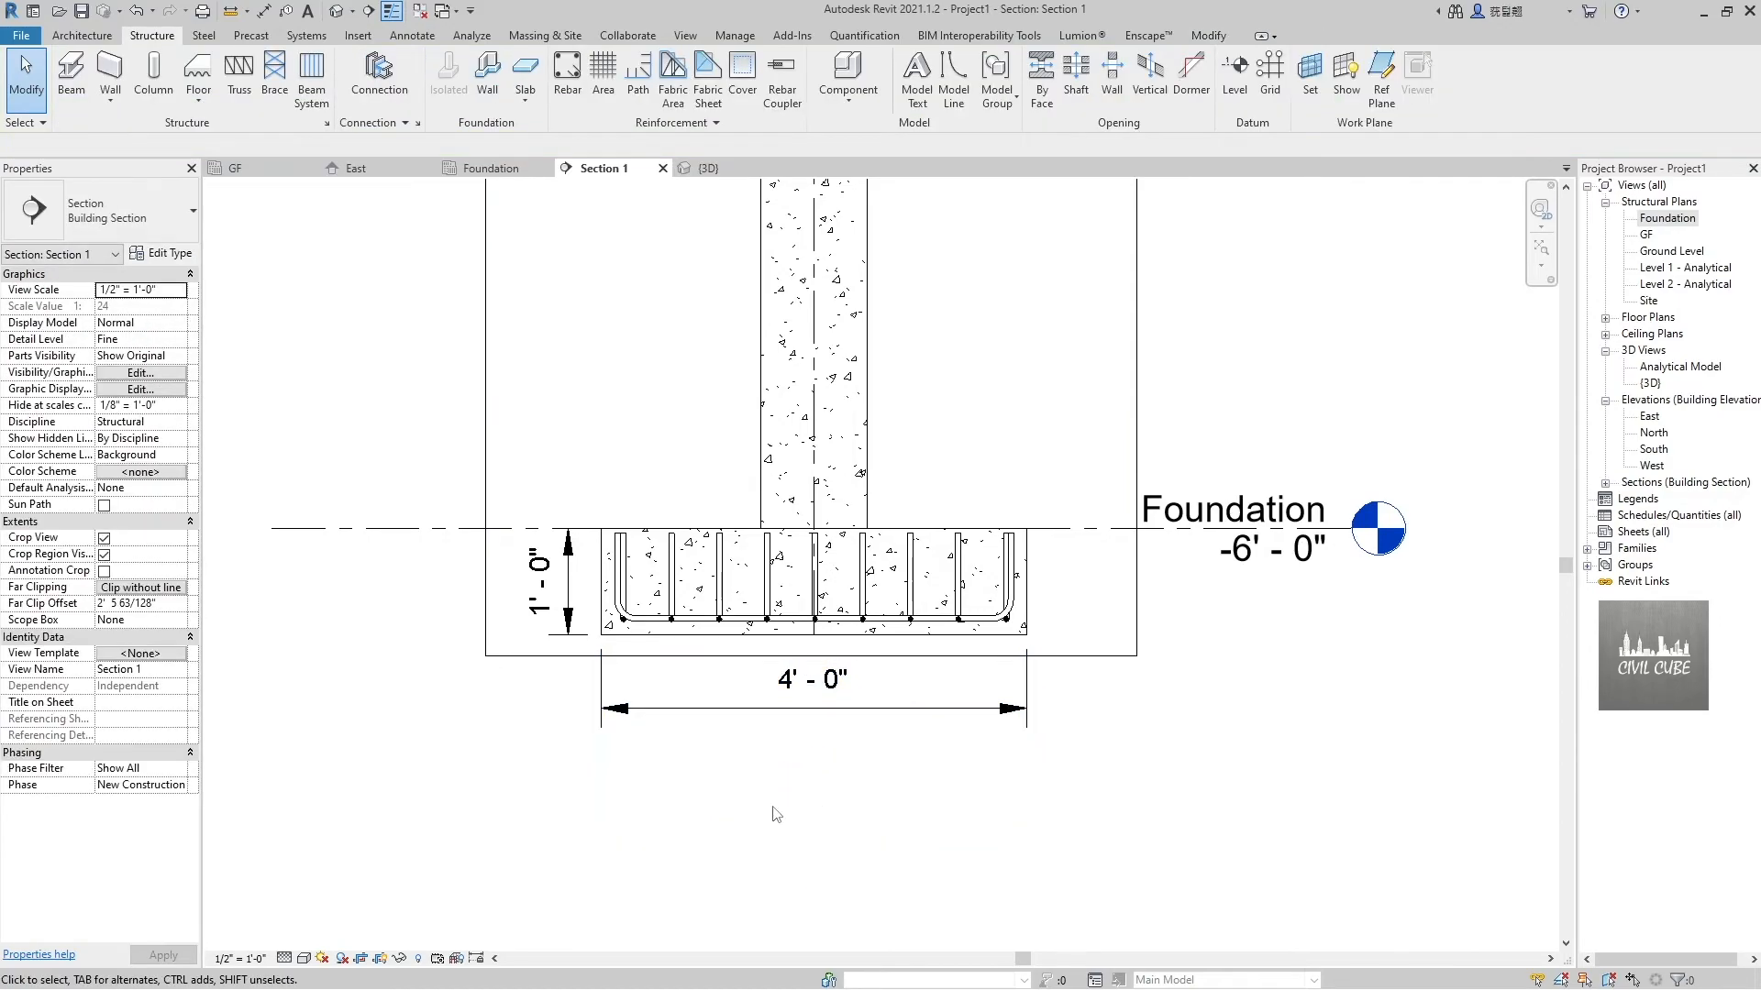
Tag the U-shaped footing rebar by category near the footing's upper right corner, using a horizontal tag with an attached-end leader
scroll(795, 814, "down", 2)
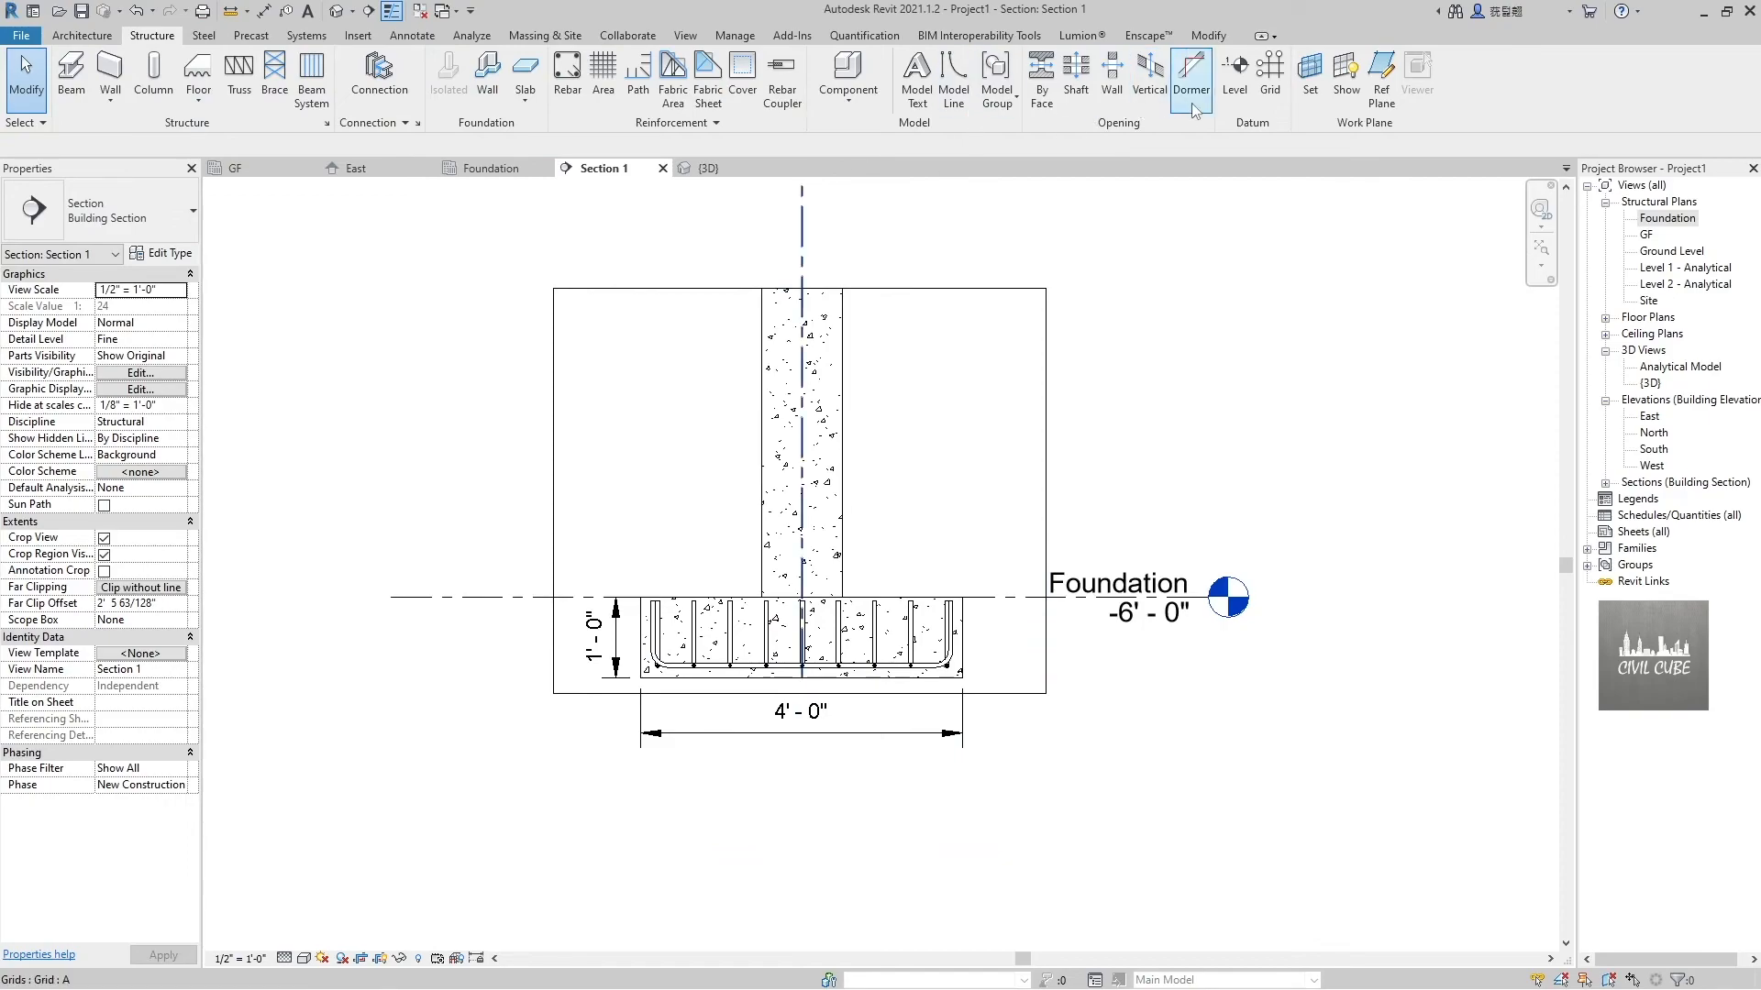
left_click(412, 35)
left_click(928, 89)
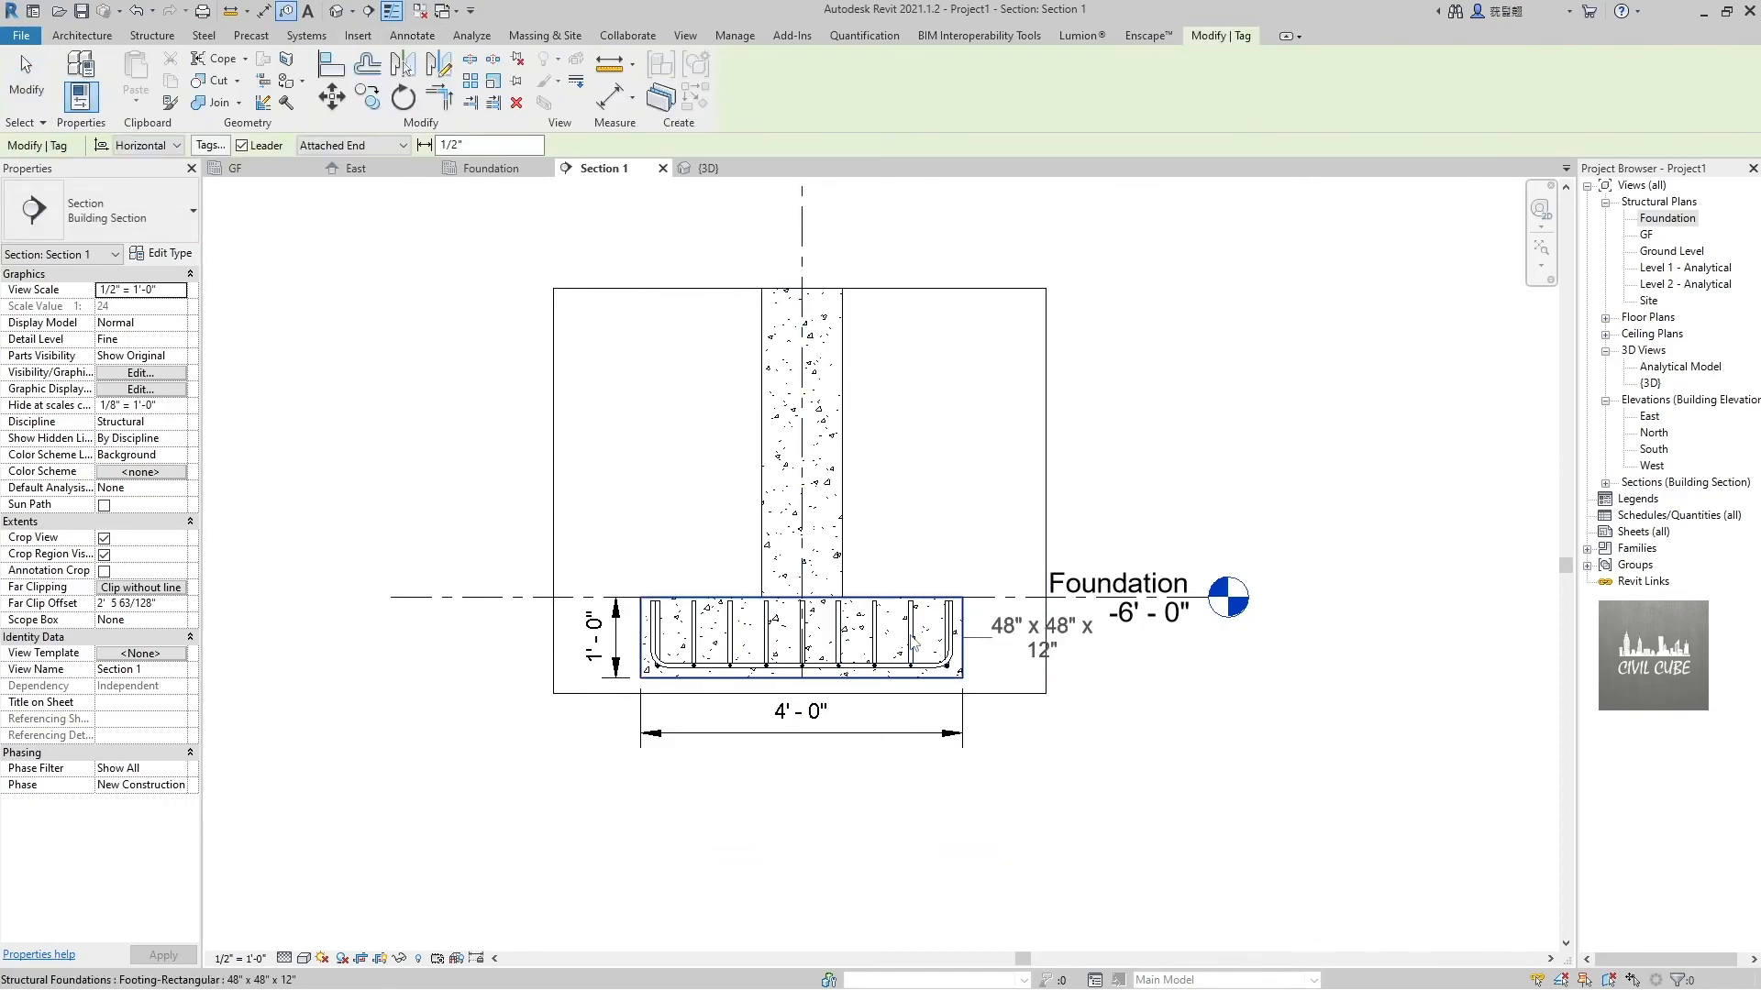
left_click(956, 610)
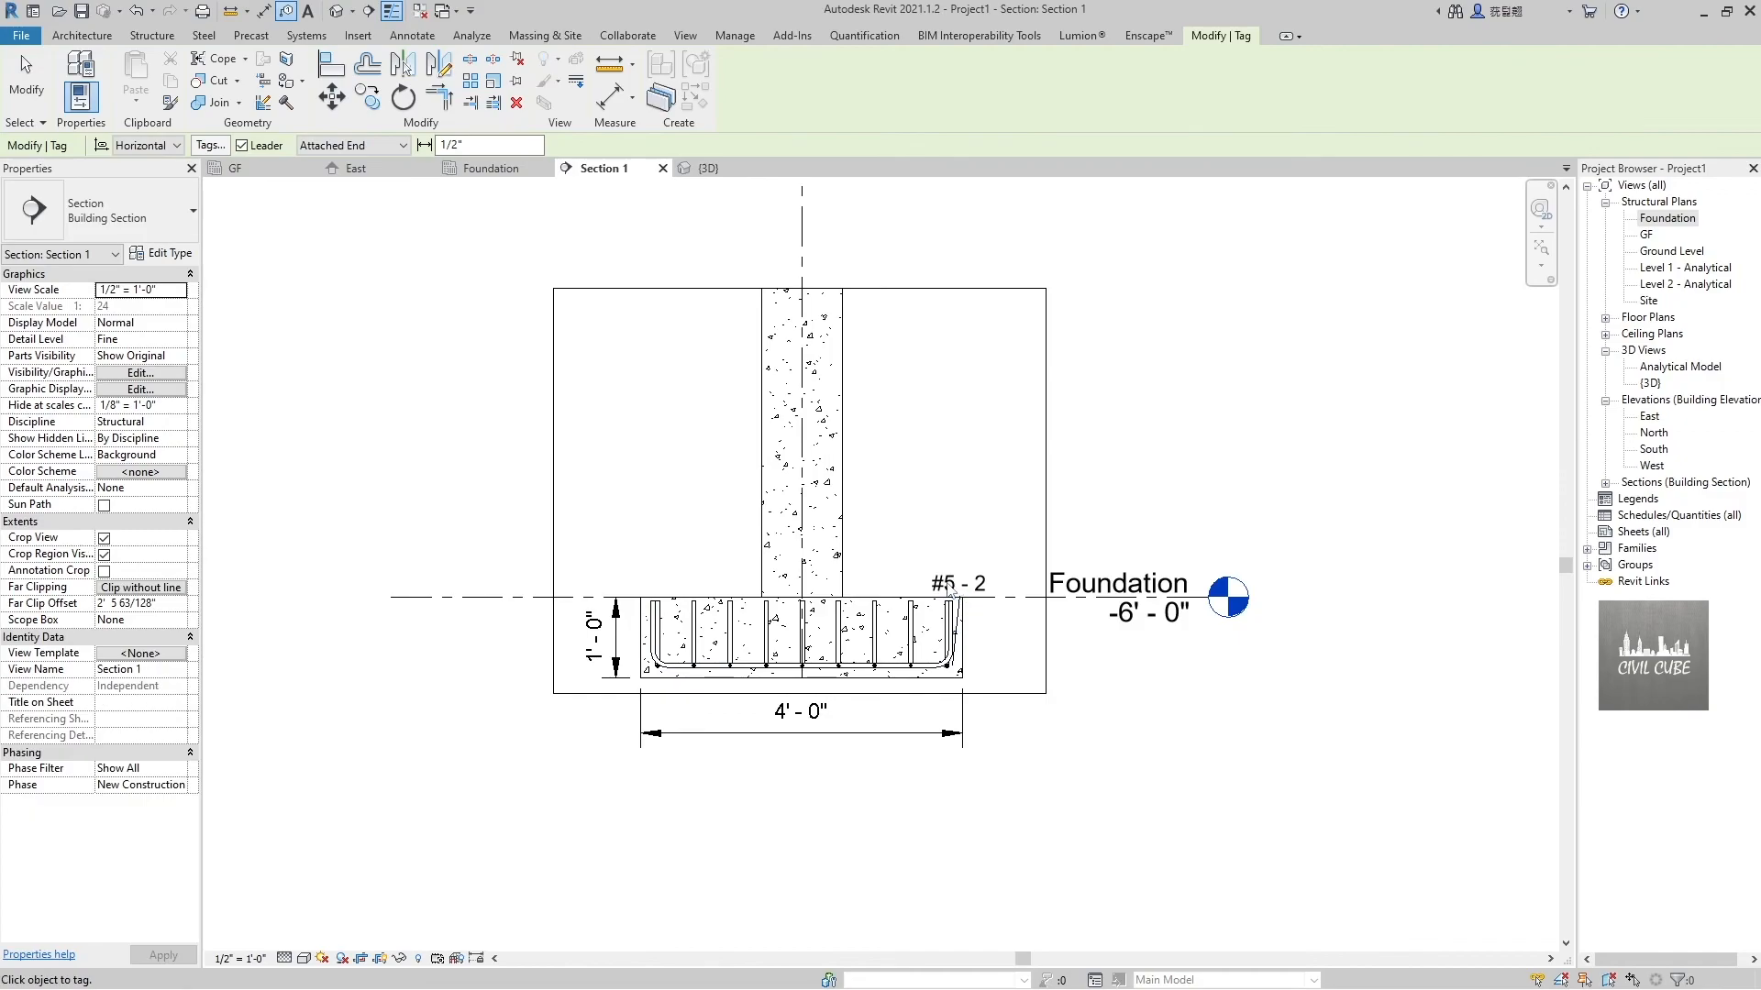
left_click(27, 78)
Move the rebar tag up clear of the Foundation level line, keeping its leader on the bar
left_click(959, 584)
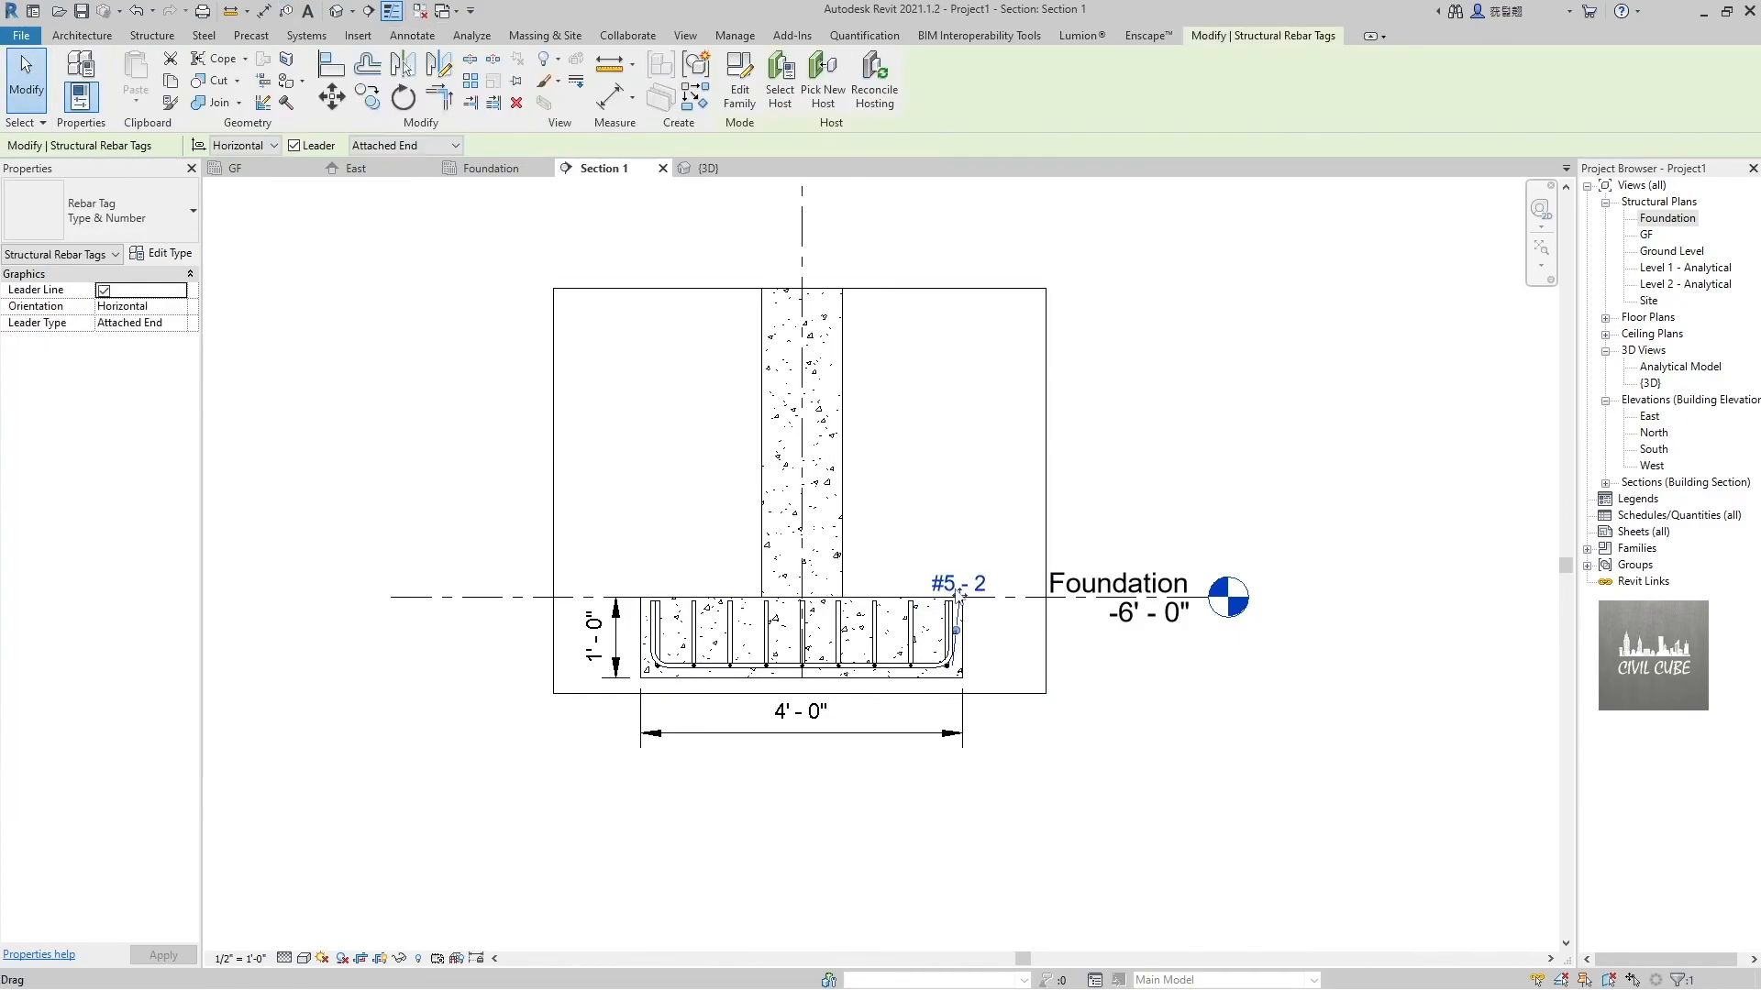
left_click_drag(959, 584, 951, 520)
left_click(998, 562)
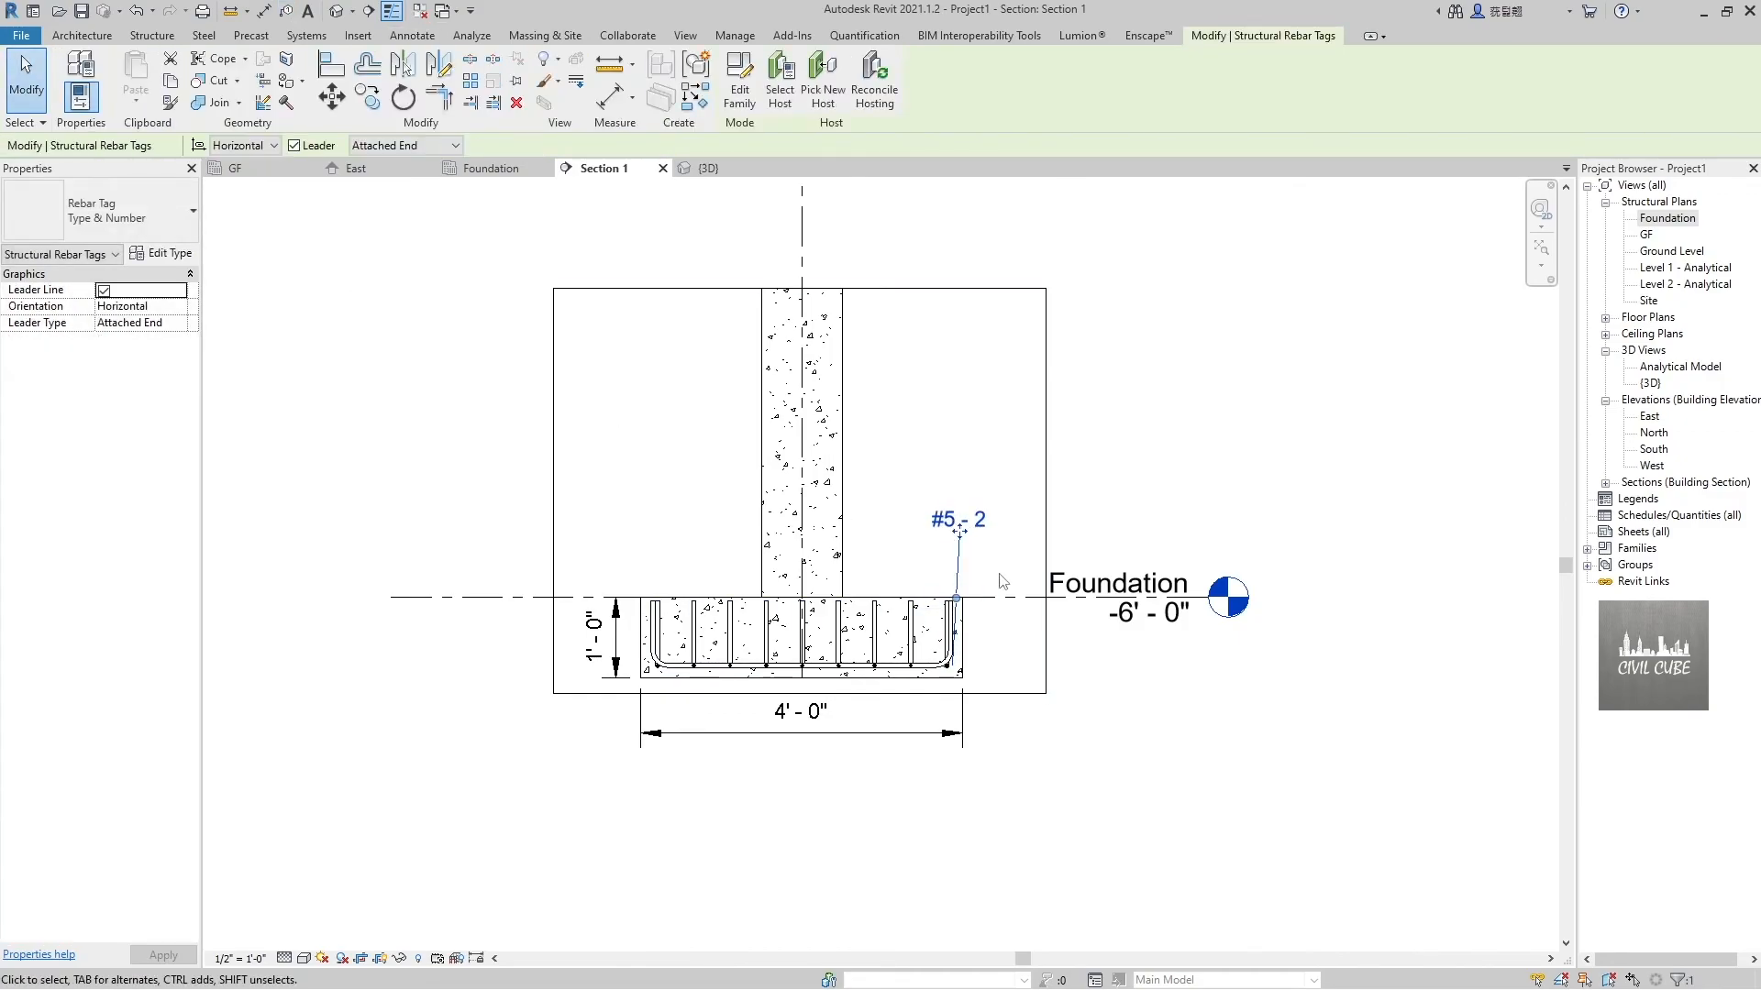
scroll(968, 578, "up", 2)
scroll(1039, 815, "down", 1)
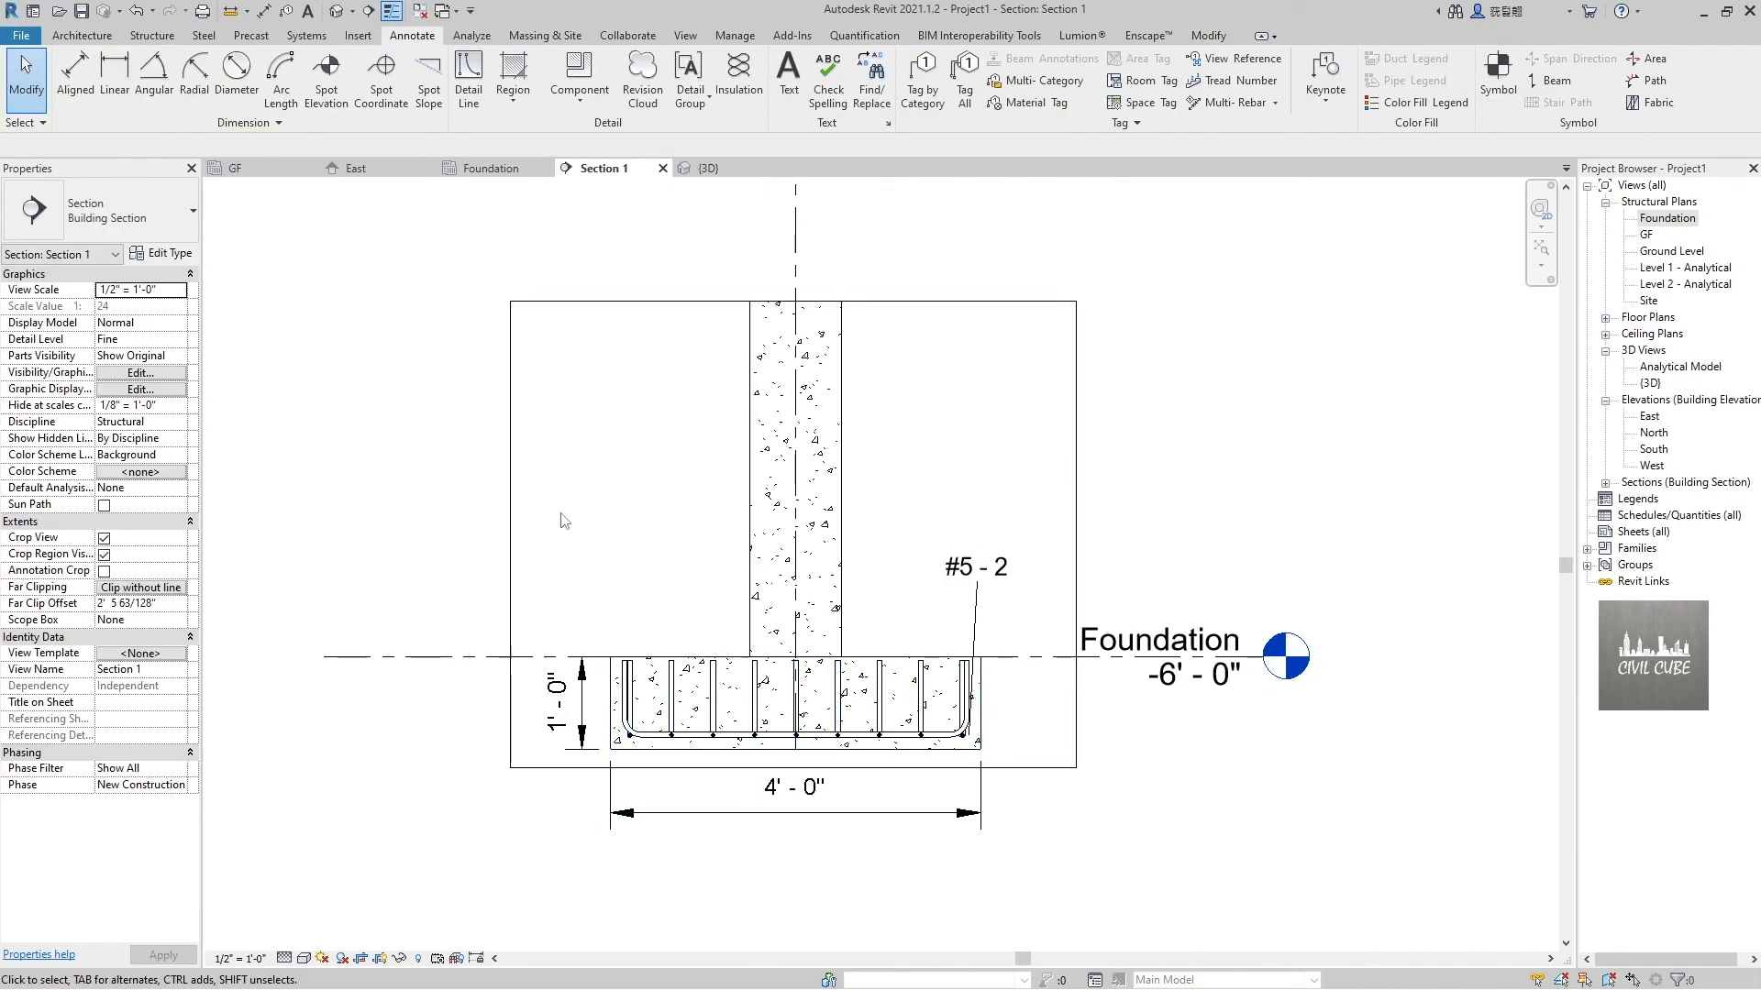